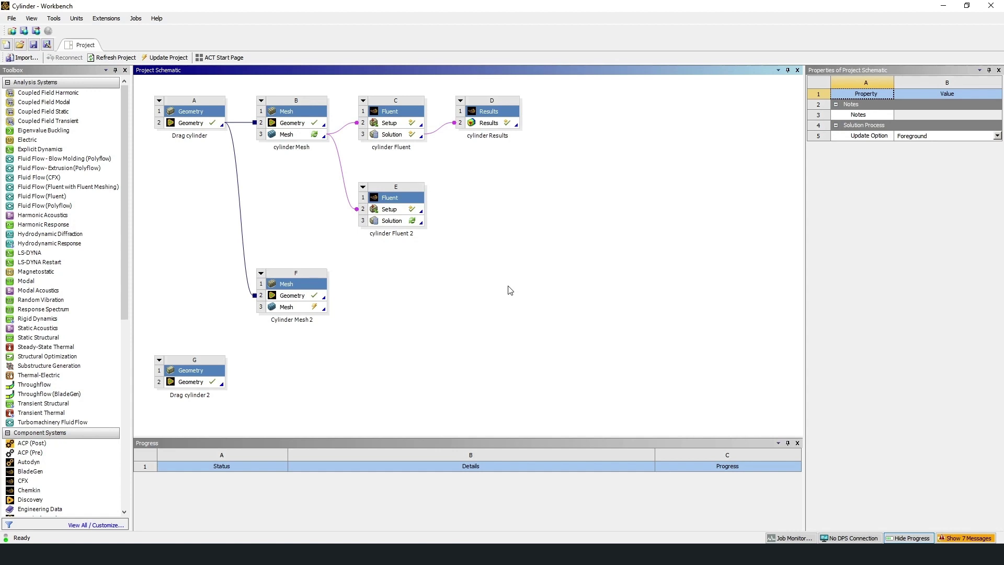
- Check the 2D analysis type on both cylinder geometries, then open Drag cylinder 2 in DesignModeler
{"action": "left_click", "coordinate": [216, 123]}
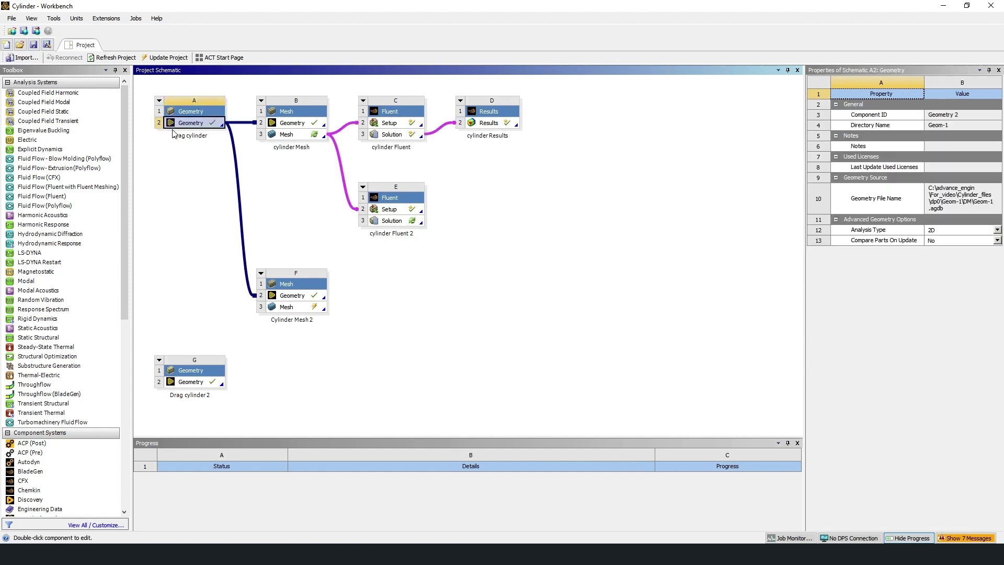
{"action": "left_click", "coordinate": [888, 232]}
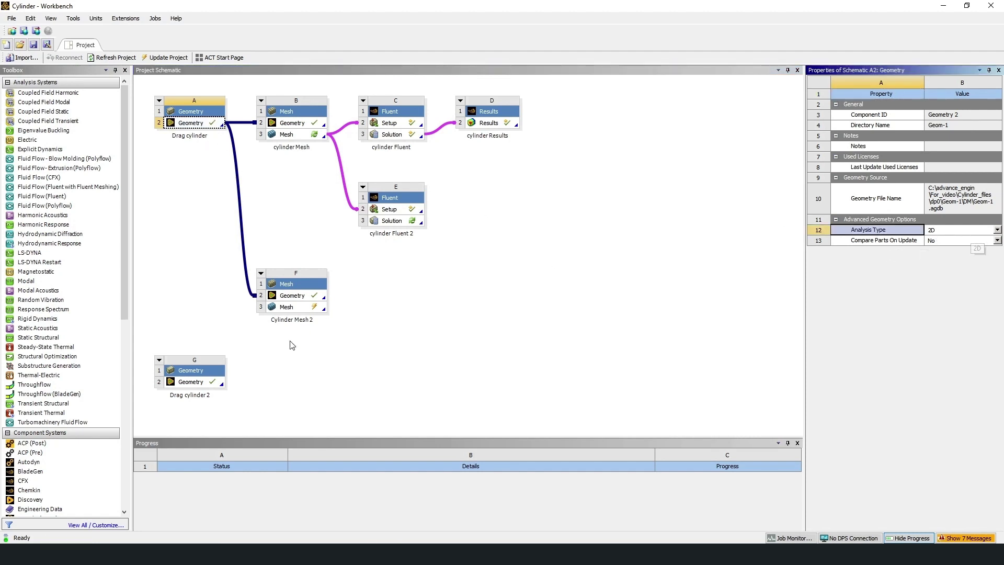
{"action": "left_click", "coordinate": [182, 382]}
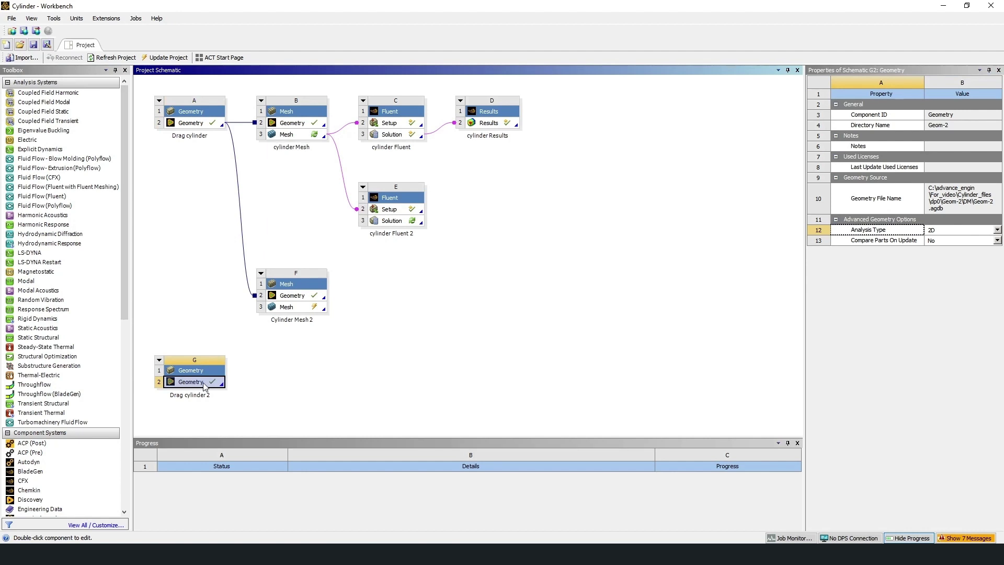
{"action": "double_click", "coordinate": [204, 386]}
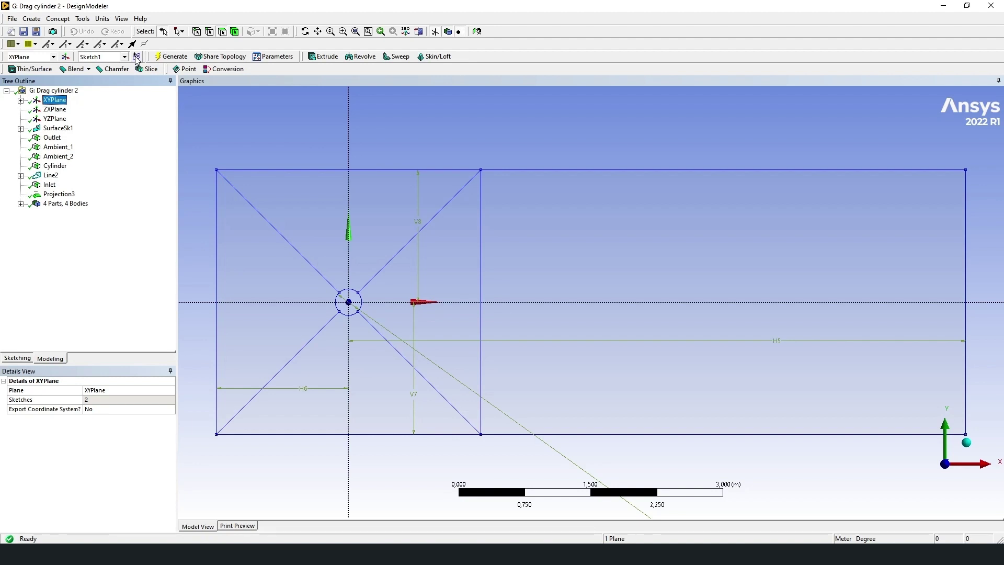
- Enter sketching mode on Sketch1 under XYPlane, trying the Circle and 3-point Rectangle tools
{"action": "left_click", "coordinate": [21, 100]}
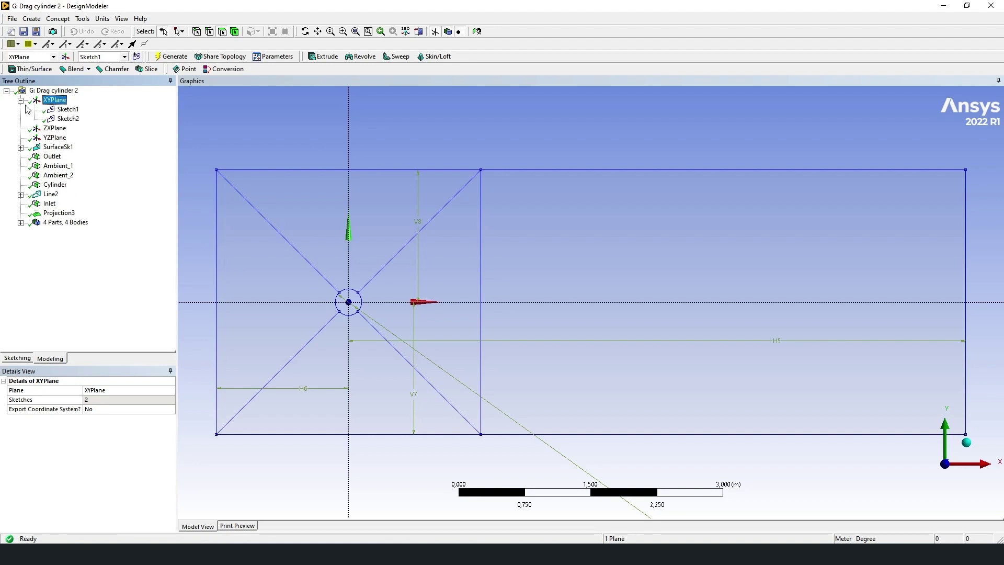
{"action": "left_click", "coordinate": [58, 110]}
{"action": "left_click", "coordinate": [27, 358]}
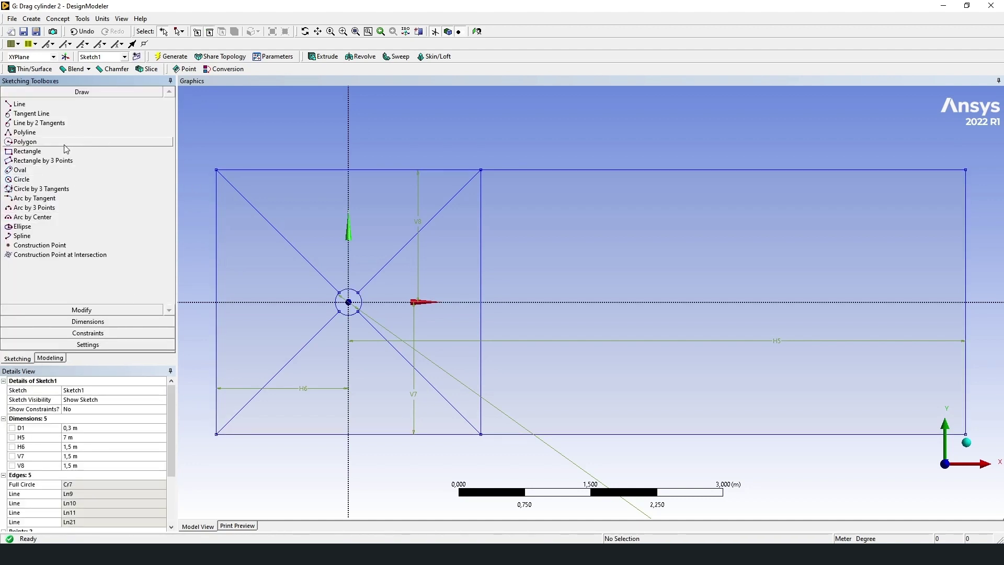
{"action": "left_click", "coordinate": [51, 181]}
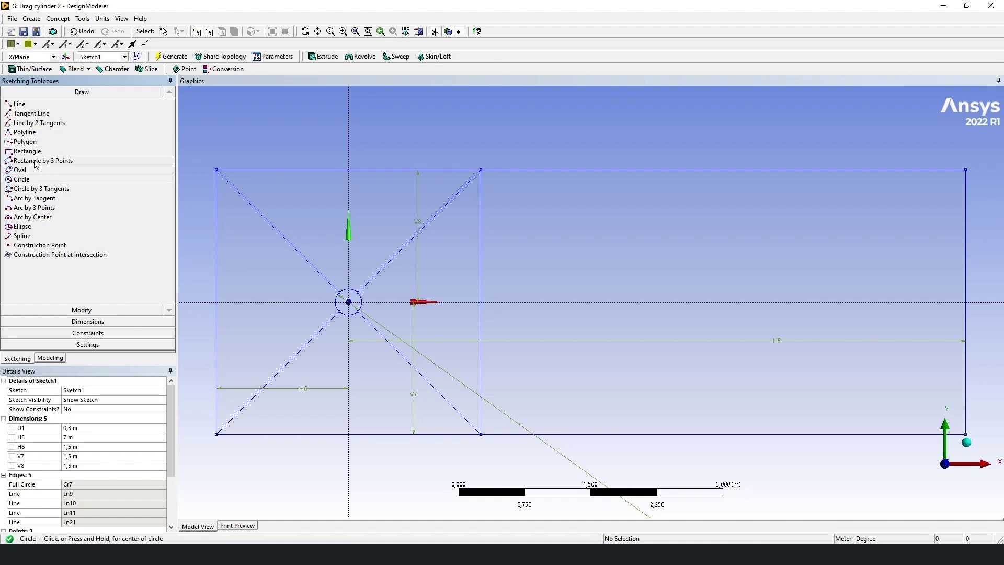
{"action": "left_click", "coordinate": [37, 162]}
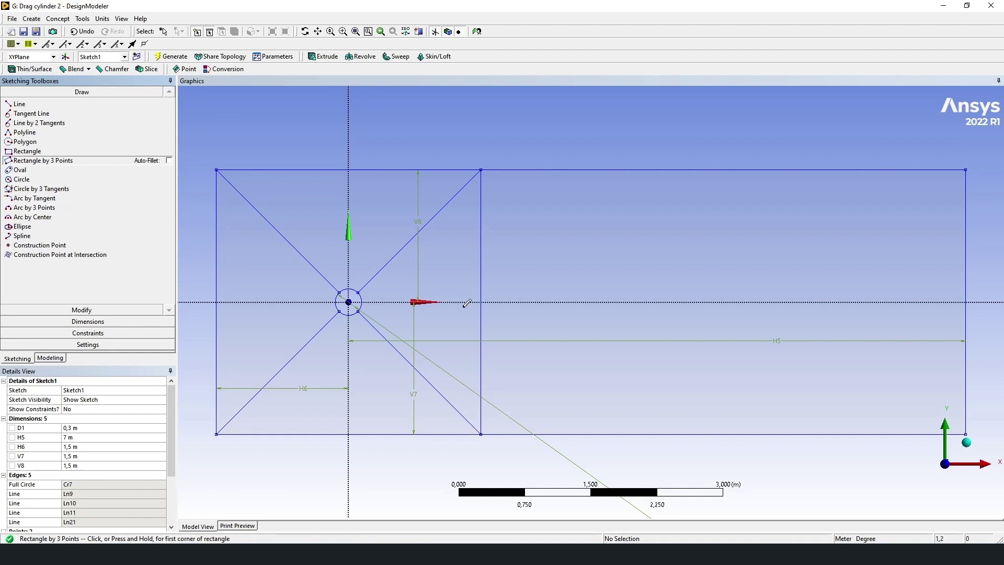
{"action": "key", "text": "Escape"}
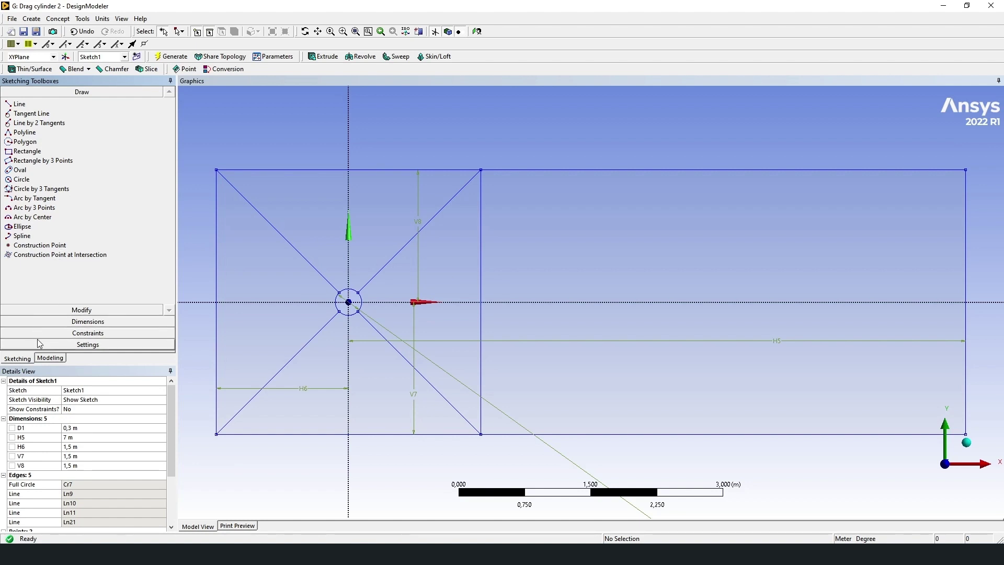
- Create a trial Surface From Sketches feature based on Sketch1
{"action": "left_click", "coordinate": [49, 358]}
{"action": "left_click", "coordinate": [58, 19]}
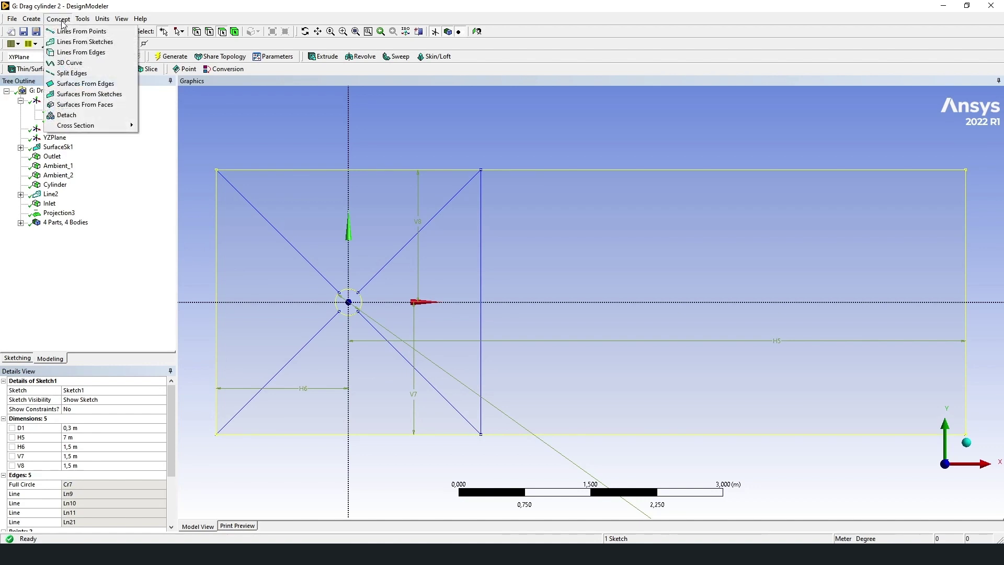
{"action": "left_click", "coordinate": [80, 96]}
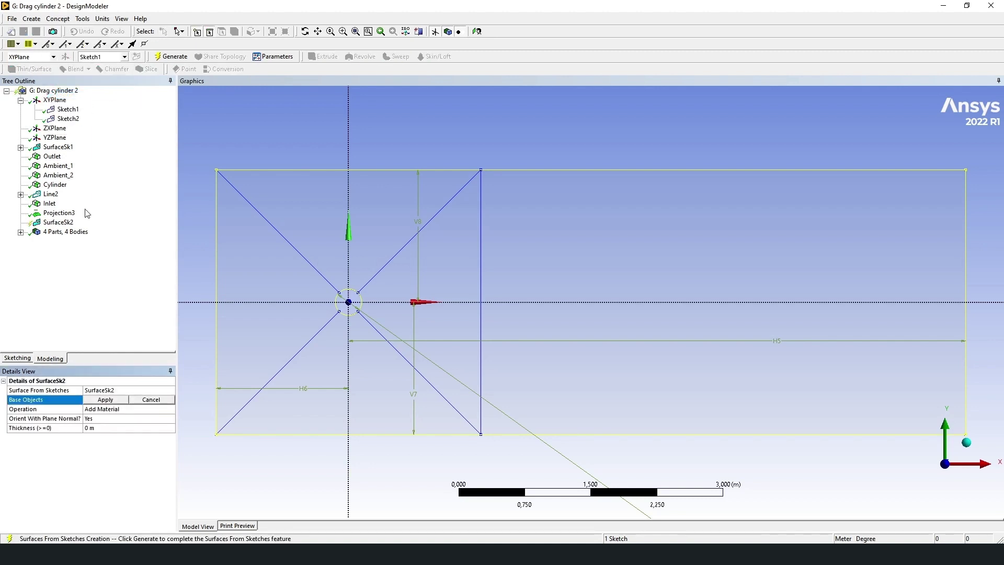
{"action": "left_click", "coordinate": [68, 109]}
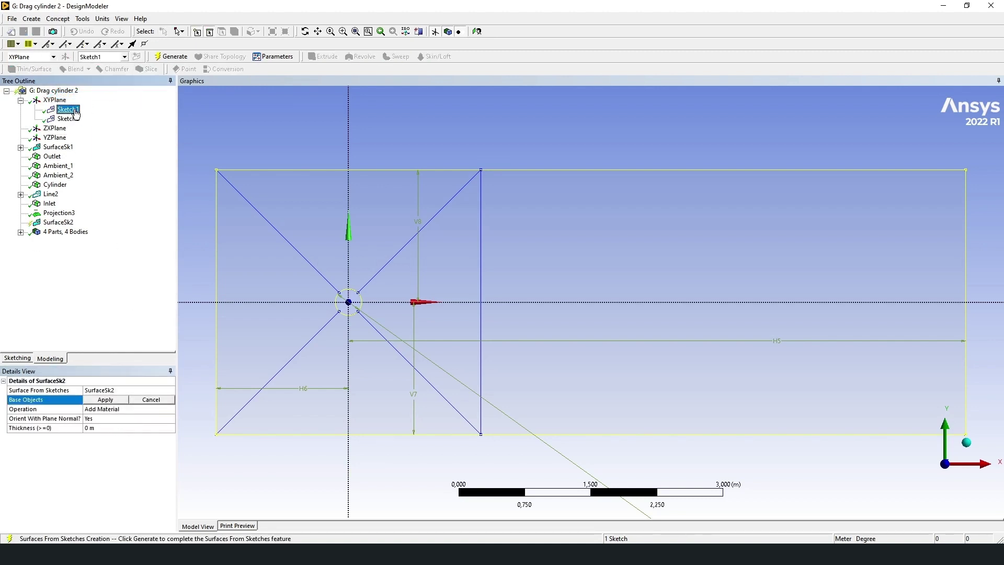
{"action": "left_click", "coordinate": [114, 402]}
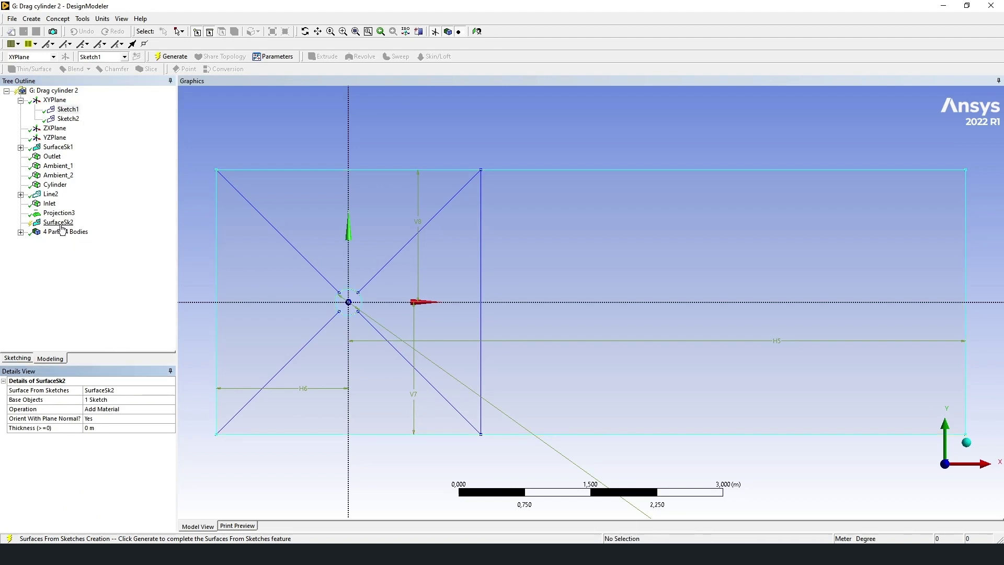
- Delete the SurfaceSk2 feature
{"action": "right_click", "coordinate": [60, 224]}
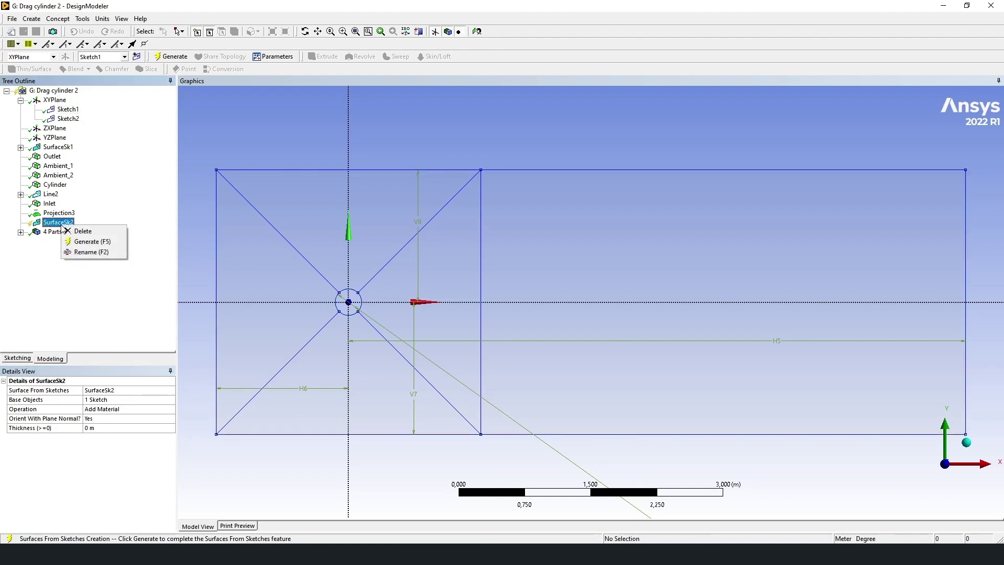
{"action": "left_click", "coordinate": [94, 231]}
{"action": "left_click", "coordinate": [484, 317]}
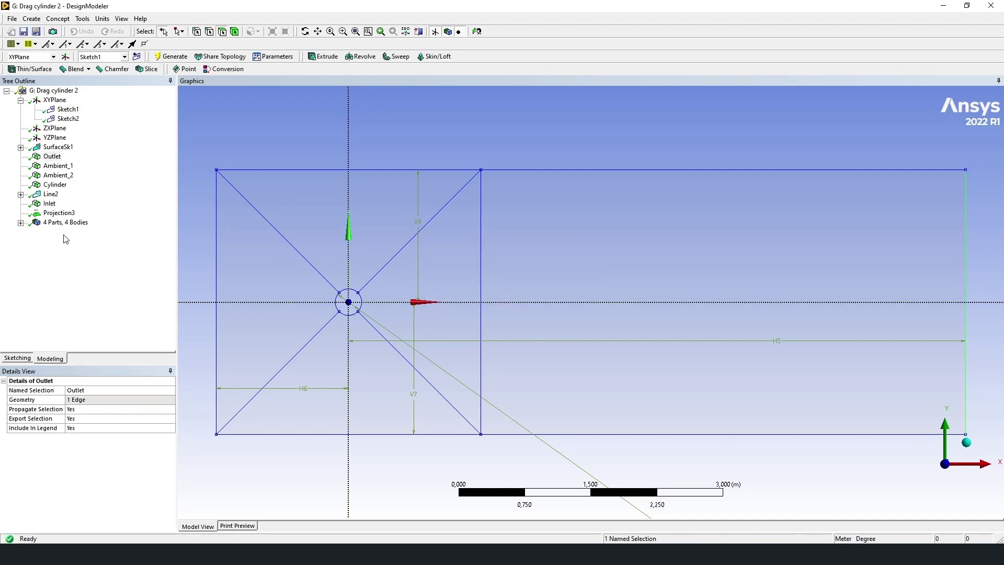
{"action": "left_click", "coordinate": [51, 167]}
{"action": "left_click", "coordinate": [52, 175]}
{"action": "left_click", "coordinate": [52, 185]}
{"action": "left_click", "coordinate": [50, 204]}
{"action": "left_click", "coordinate": [62, 166]}
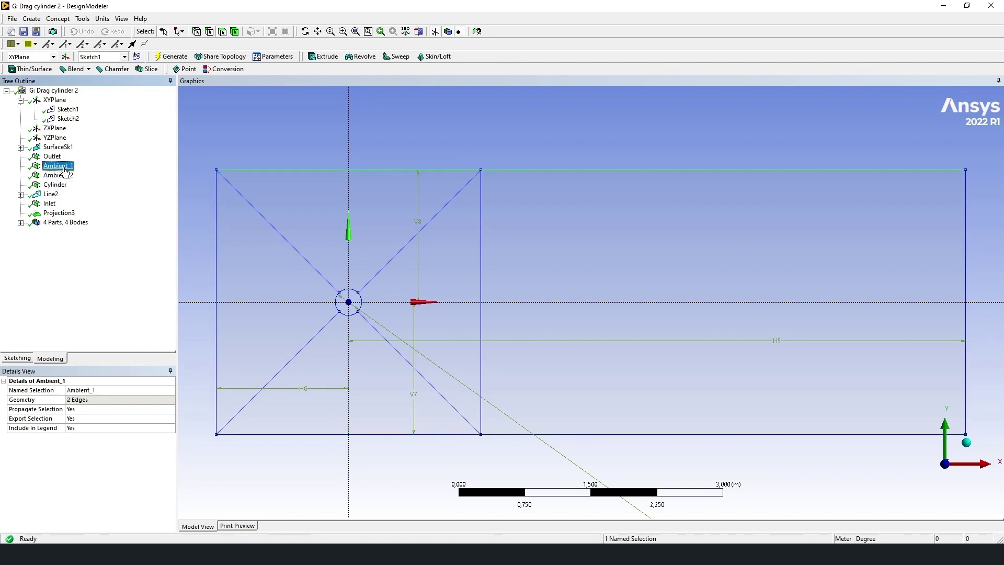
{"action": "left_click", "coordinate": [58, 176]}
{"action": "left_click", "coordinate": [56, 186]}
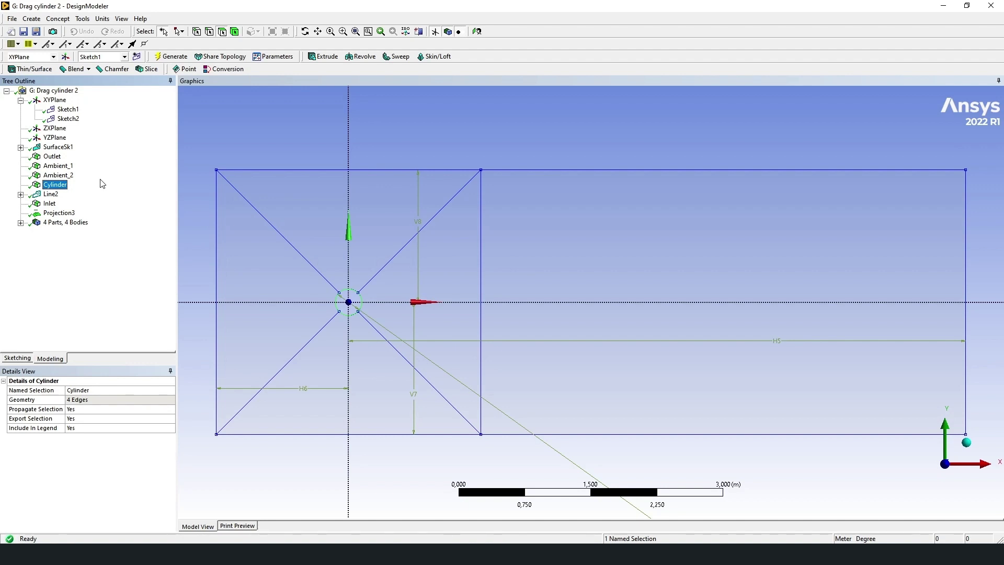
{"action": "left_click", "coordinate": [56, 101]}
{"action": "left_click", "coordinate": [72, 120]}
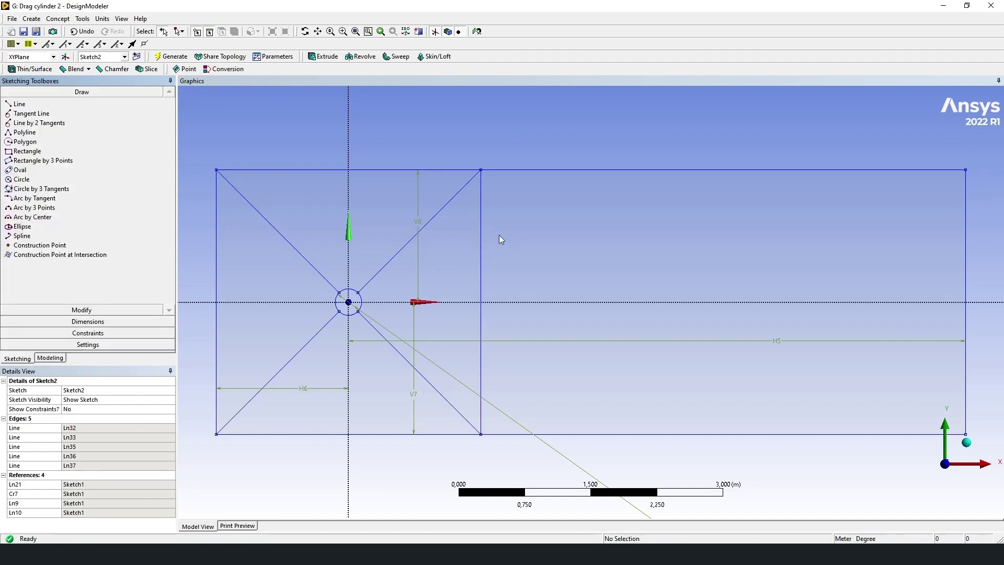
- Select vertical line Ln37 and the Sketch2 diagonals, then clear the selection
{"action": "left_click", "coordinate": [481, 236]}
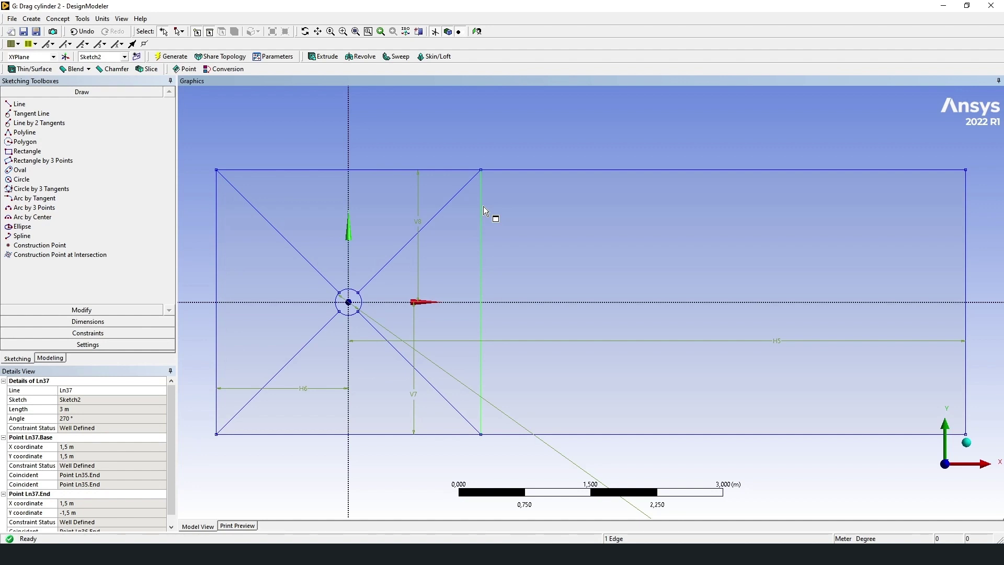
{"action": "left_click", "coordinate": [399, 253], "text": "ctrl"}
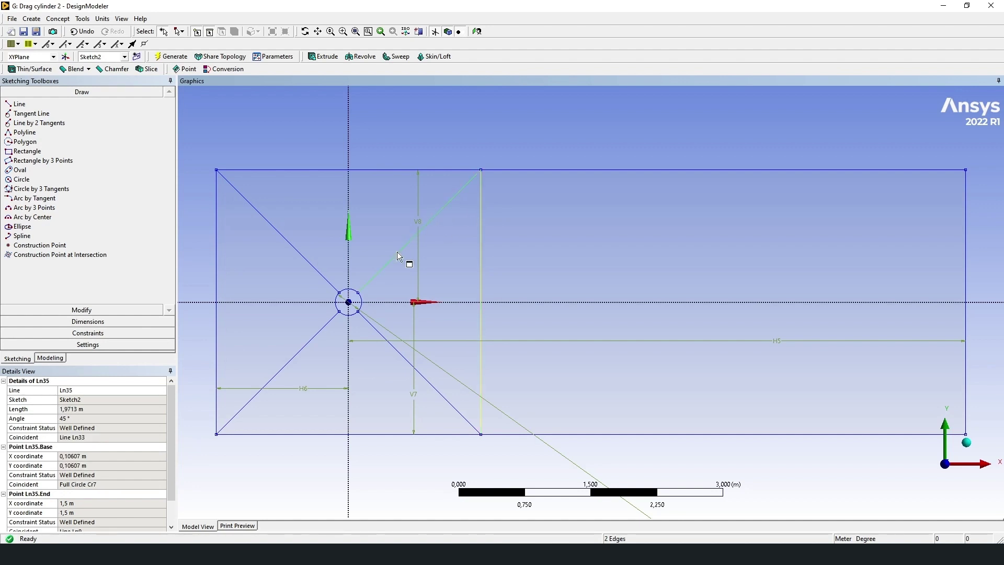
{"action": "left_click", "coordinate": [315, 335], "text": "ctrl"}
{"action": "left_click", "coordinate": [325, 278], "text": "ctrl"}
{"action": "left_click", "coordinate": [379, 336], "text": "ctrl"}
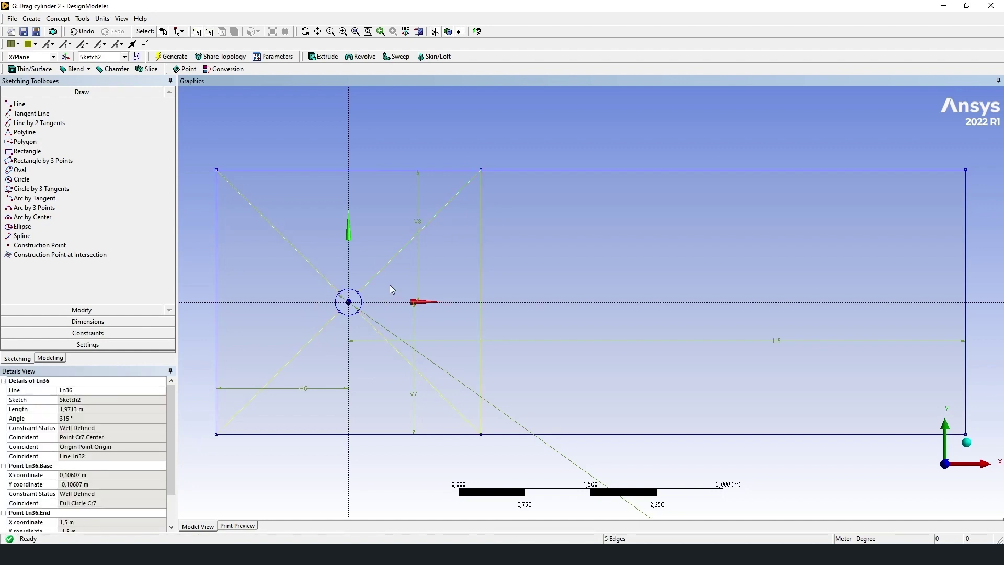
{"action": "left_click", "coordinate": [394, 282]}
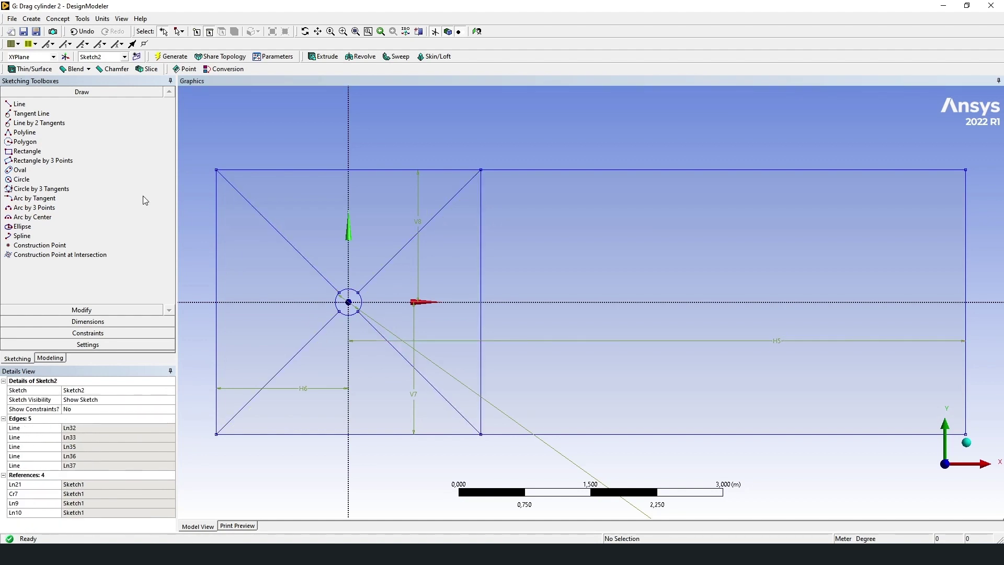
- Draw line Ln39 from the cylinder centre to the domain's lower-left corner
{"action": "left_click", "coordinate": [20, 104]}
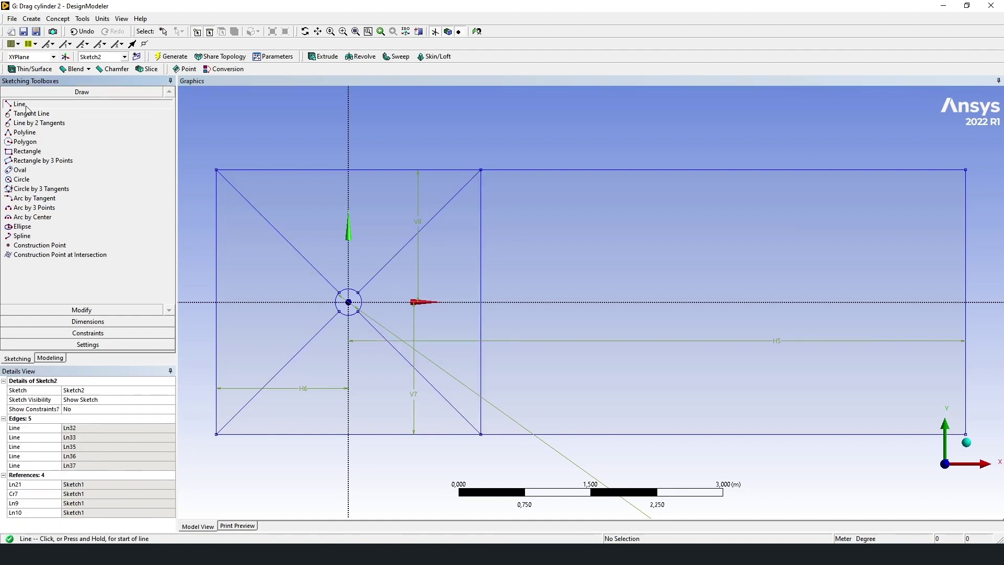
{"action": "left_click", "coordinate": [349, 301]}
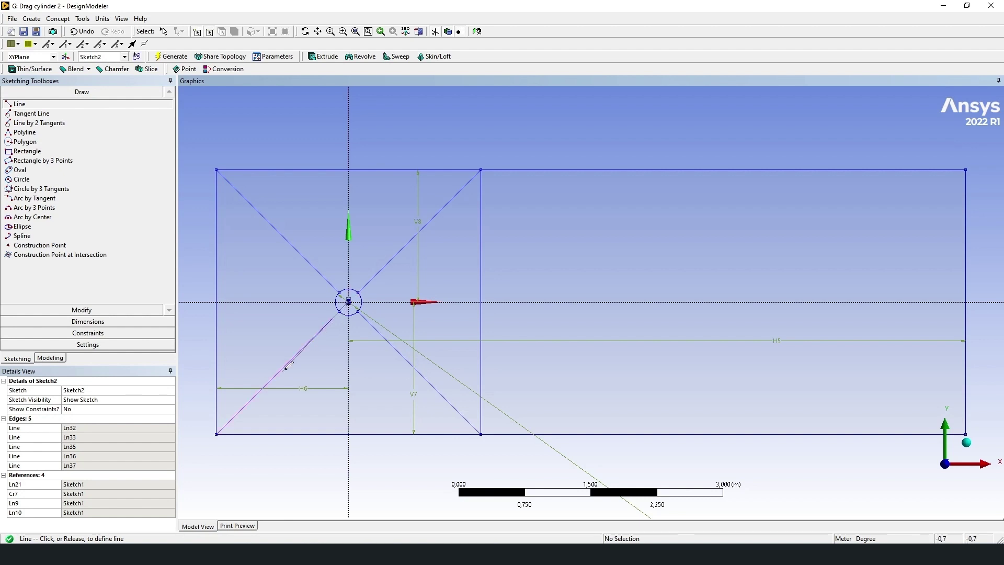
{"action": "left_click", "coordinate": [216, 433]}
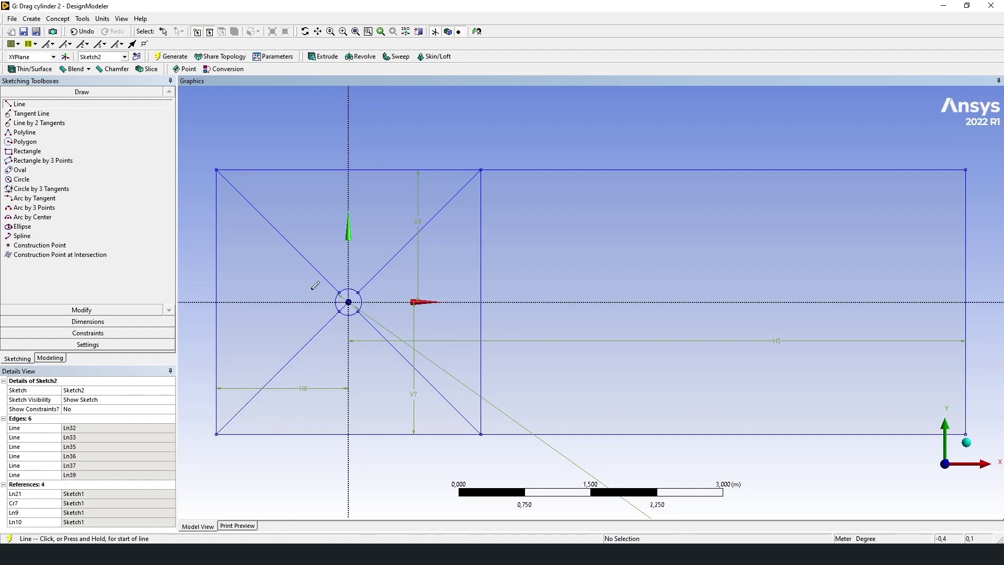
{"action": "left_click", "coordinate": [88, 312]}
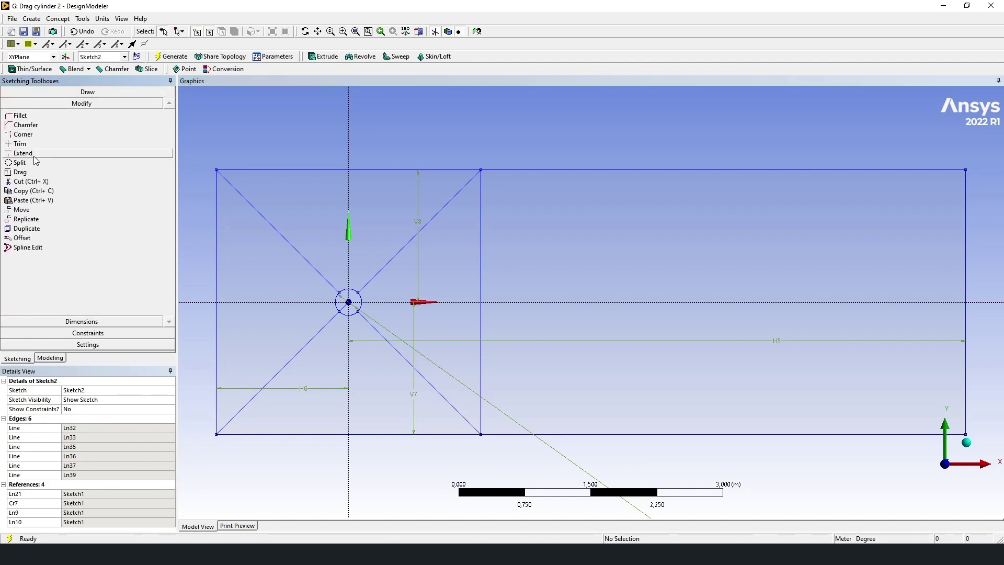
- Try extending the new diagonal Ln39 at its end near the circle, then cancel
{"action": "left_click", "coordinate": [32, 154]}
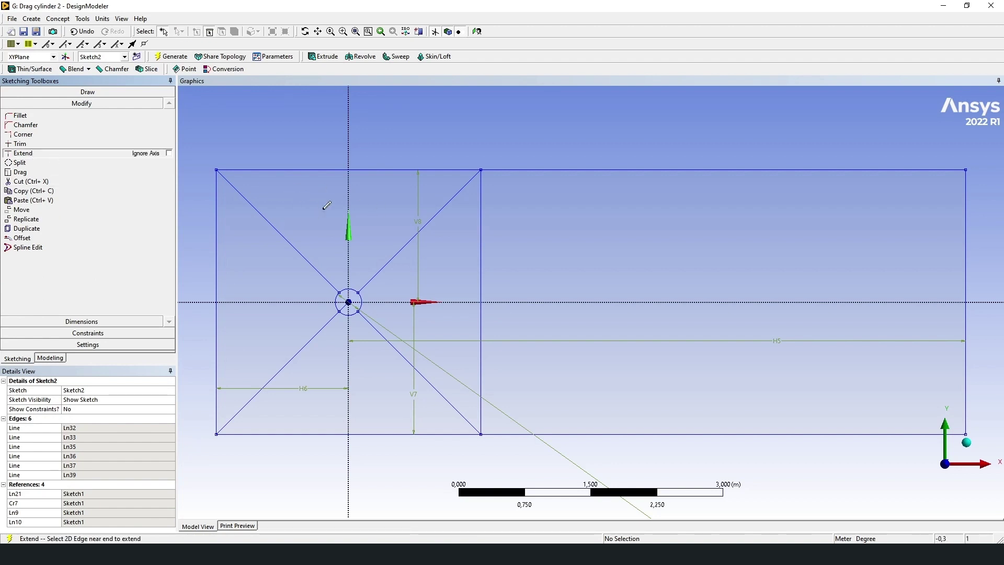
{"action": "left_click", "coordinate": [346, 306]}
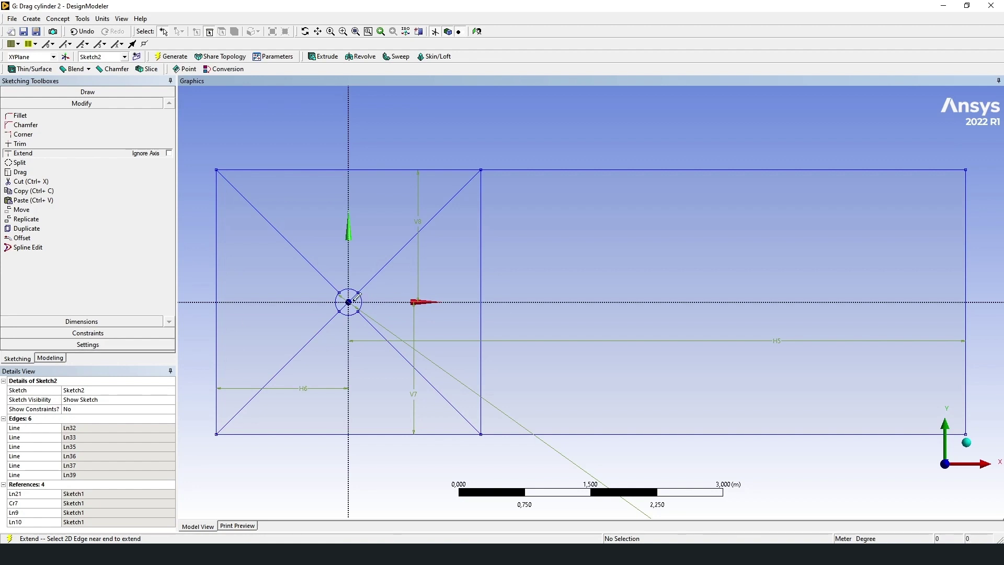
{"action": "key", "text": "Escape"}
{"action": "left_click", "coordinate": [342, 308]}
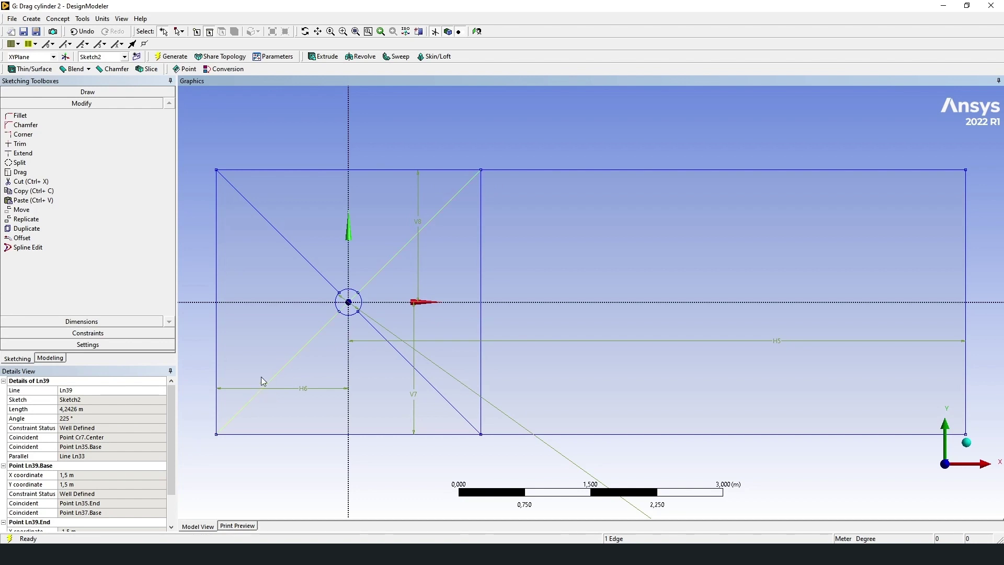
{"action": "left_click", "coordinate": [306, 312]}
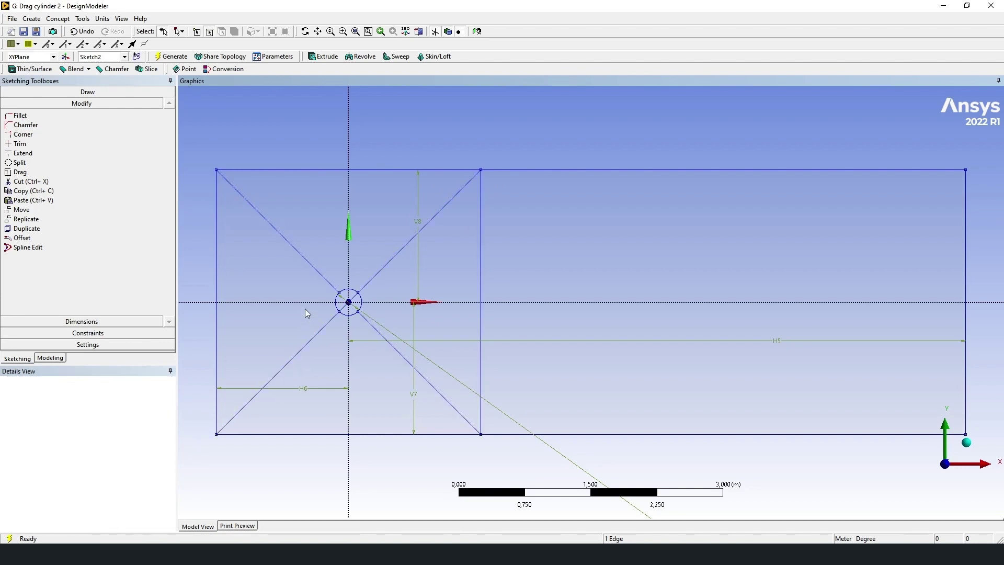
- Try trimming the diagonal through the circle, leave it intact, and return to the model tree
{"action": "left_click", "coordinate": [21, 144]}
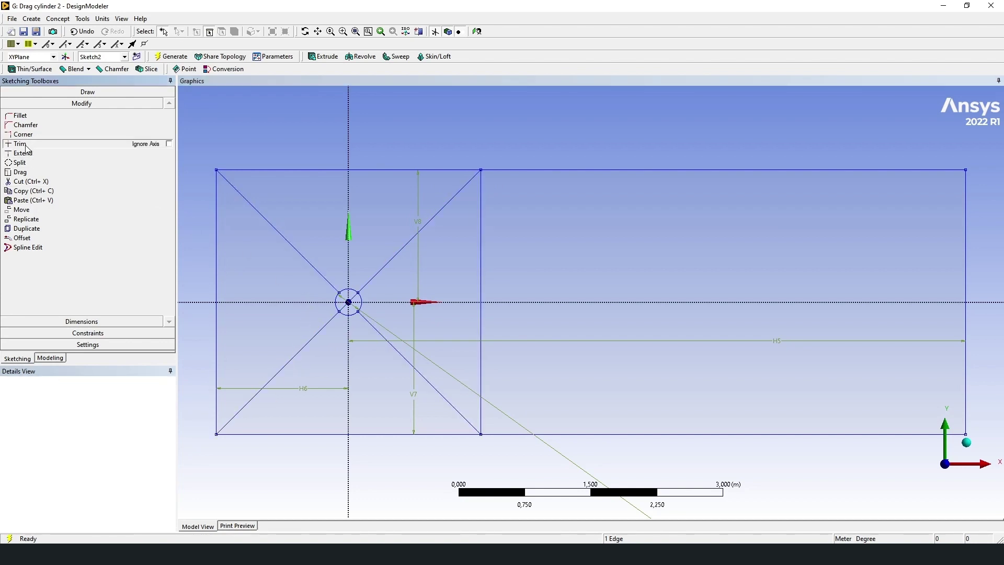
{"action": "left_click", "coordinate": [358, 293]}
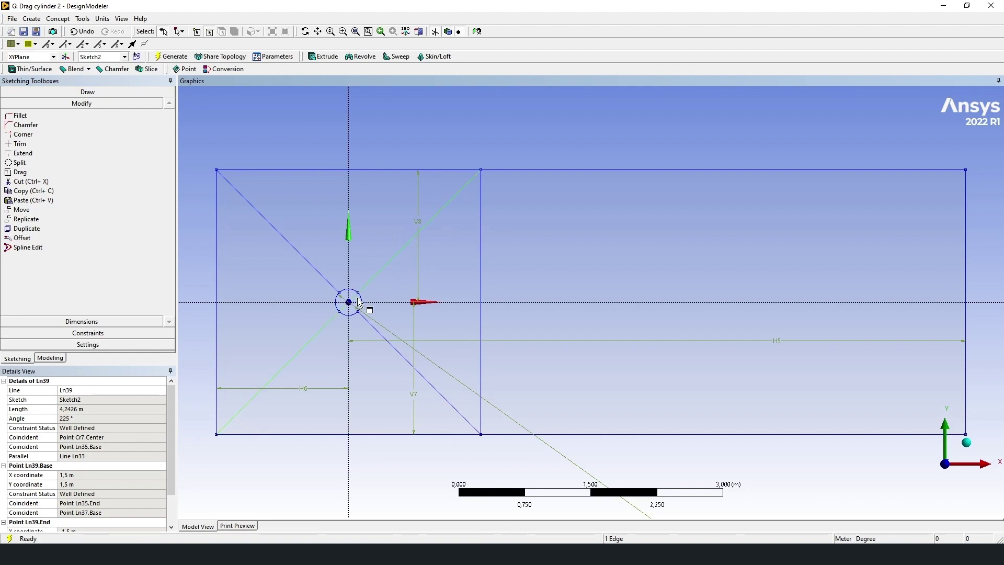
{"action": "left_click", "coordinate": [387, 280]}
{"action": "left_click", "coordinate": [49, 358]}
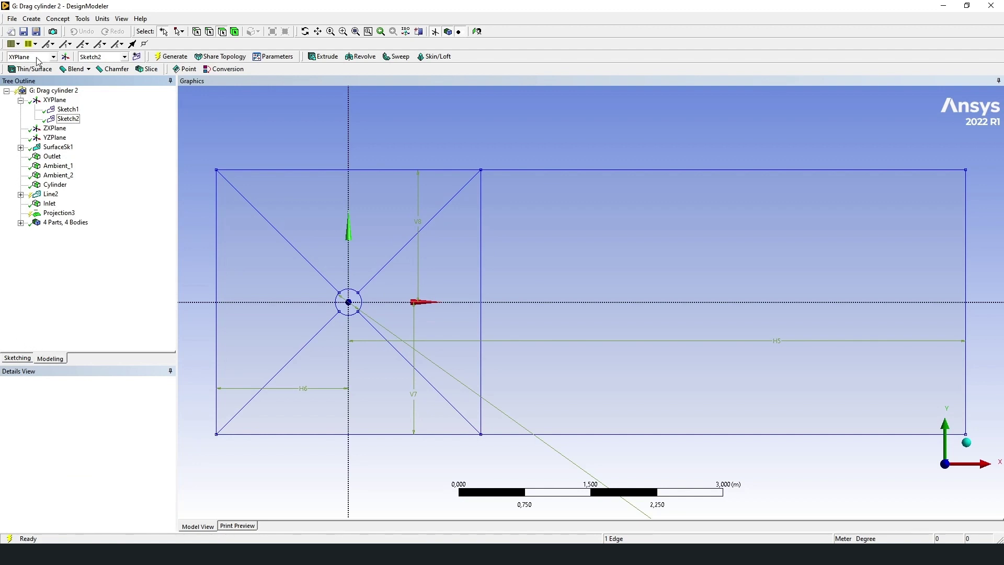
{"action": "left_click", "coordinate": [58, 19]}
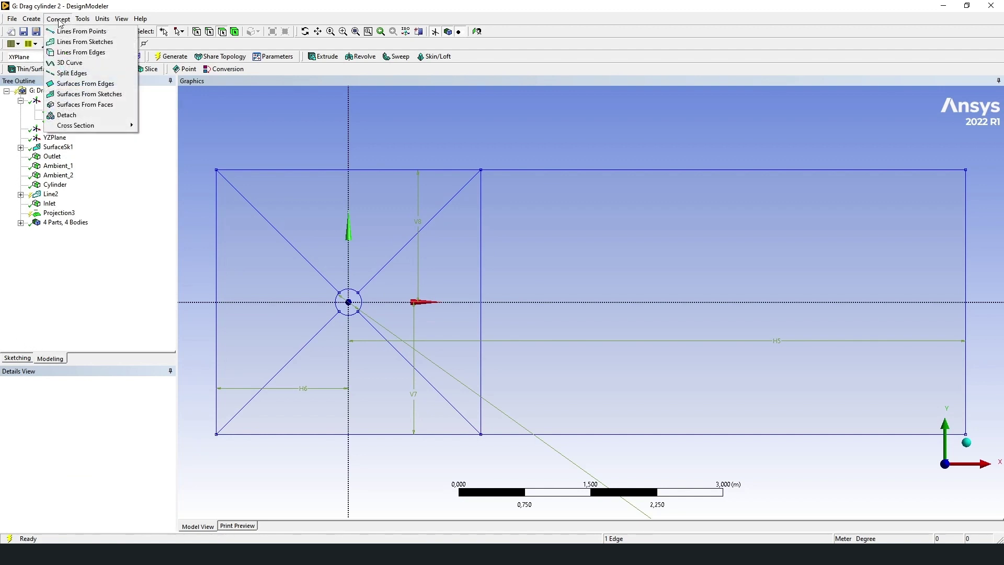
{"action": "left_click", "coordinate": [59, 19]}
{"action": "left_click", "coordinate": [31, 19]}
{"action": "mouse_move", "coordinate": [65, 24]}
{"action": "left_click", "coordinate": [70, 45]}
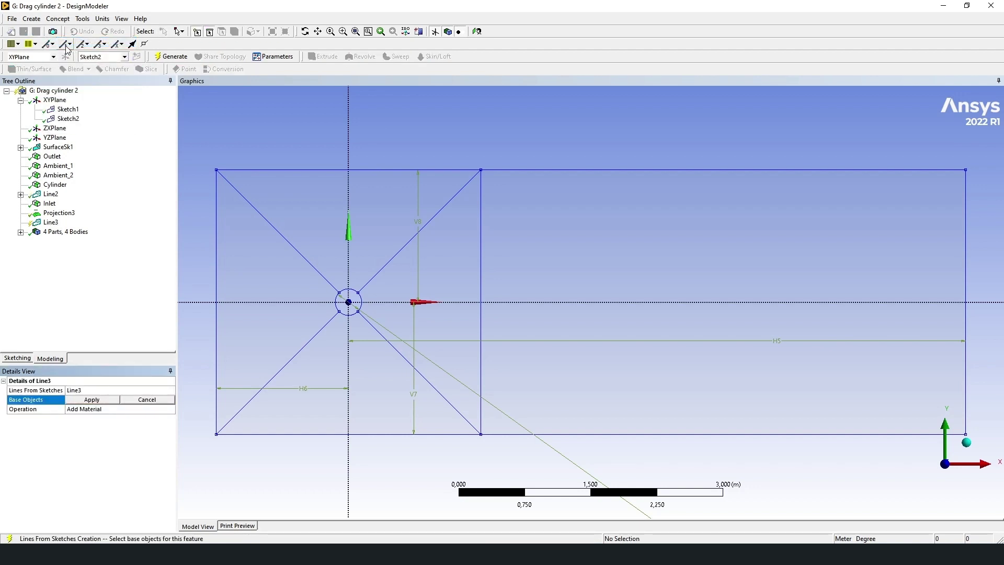
{"action": "left_click", "coordinate": [62, 119]}
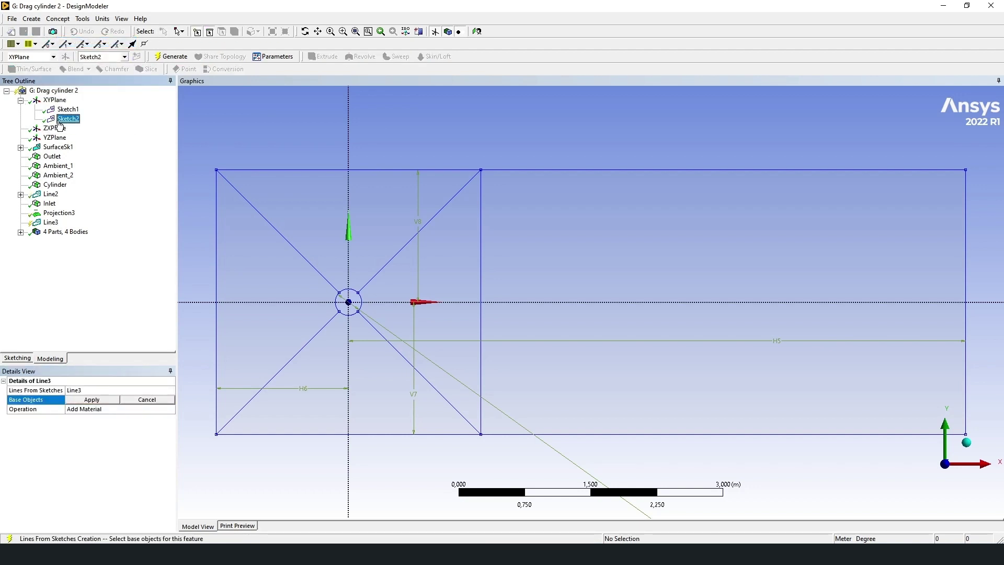
{"action": "left_click", "coordinate": [91, 400]}
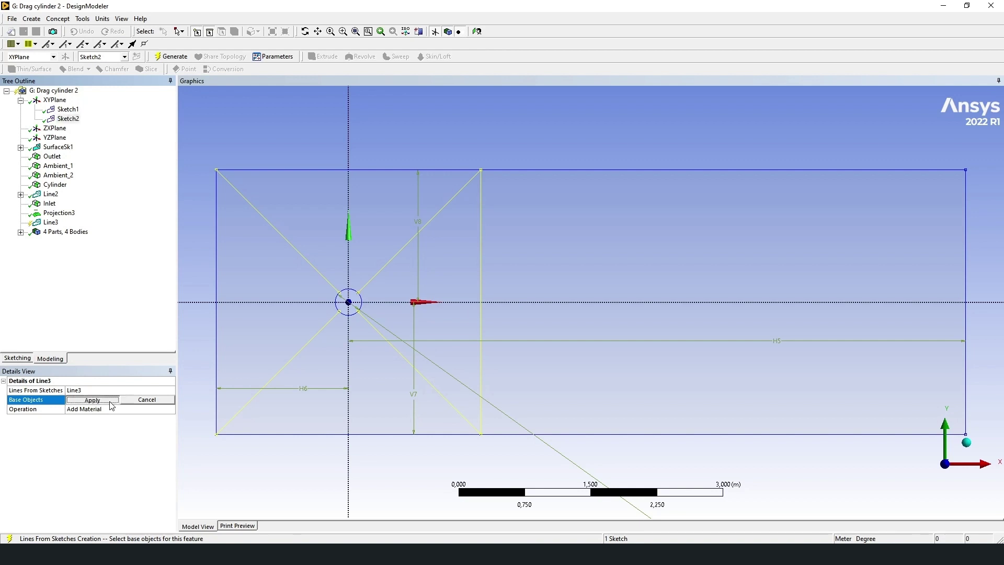
{"action": "right_click", "coordinate": [51, 223]}
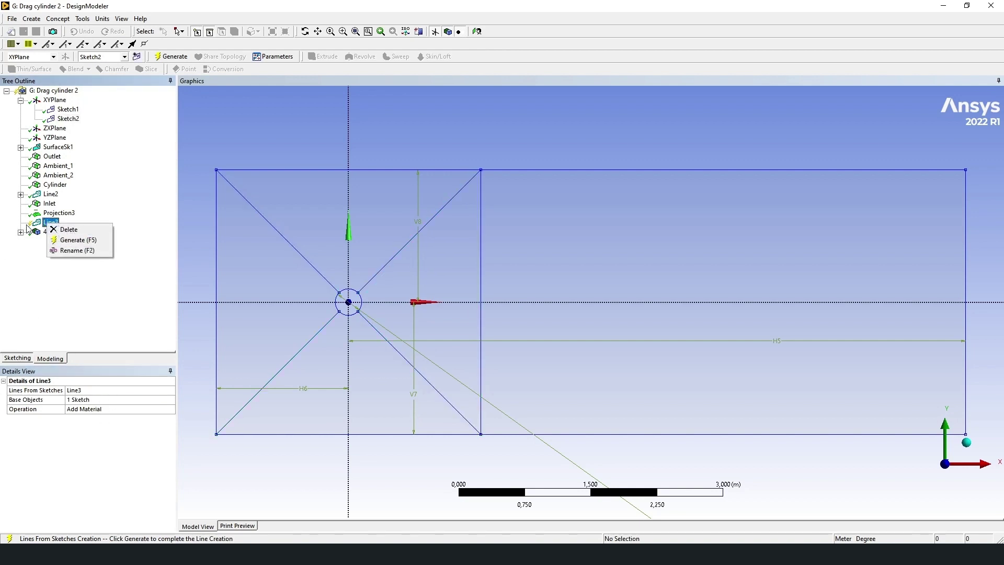
{"action": "left_click", "coordinate": [68, 230]}
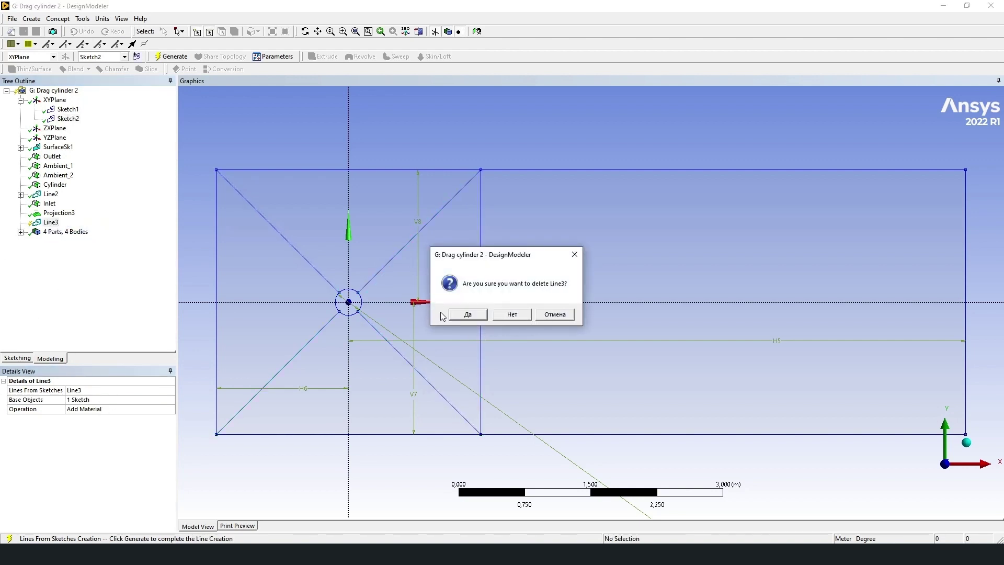
{"action": "left_click", "coordinate": [460, 315]}
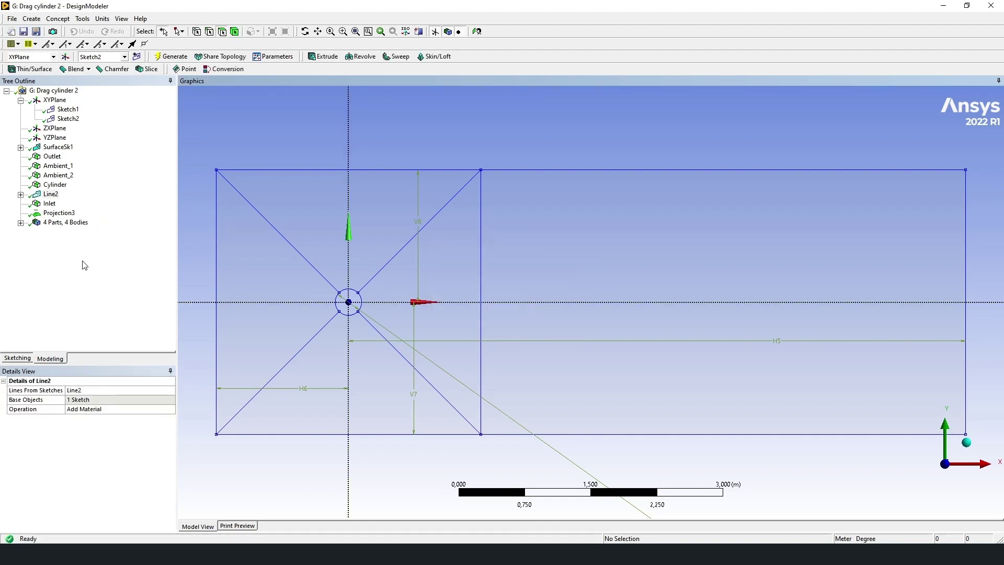
{"action": "left_click", "coordinate": [53, 196]}
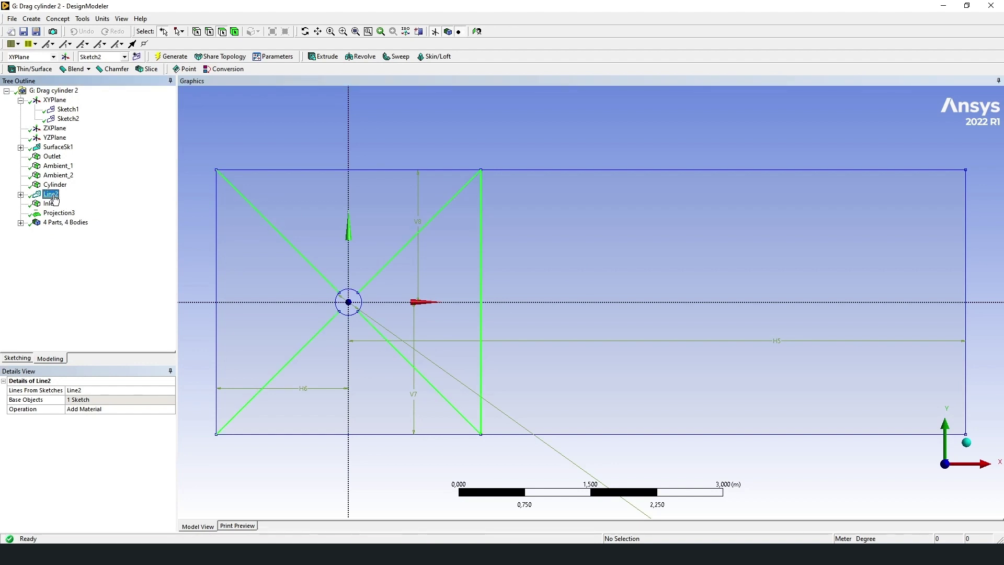
{"action": "left_click", "coordinate": [58, 147]}
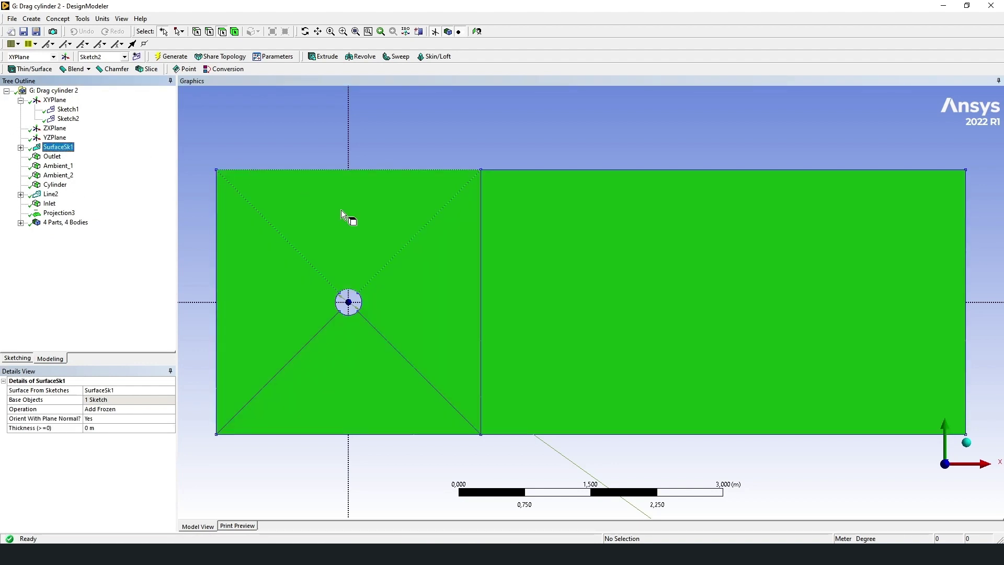
{"action": "left_click", "coordinate": [50, 195]}
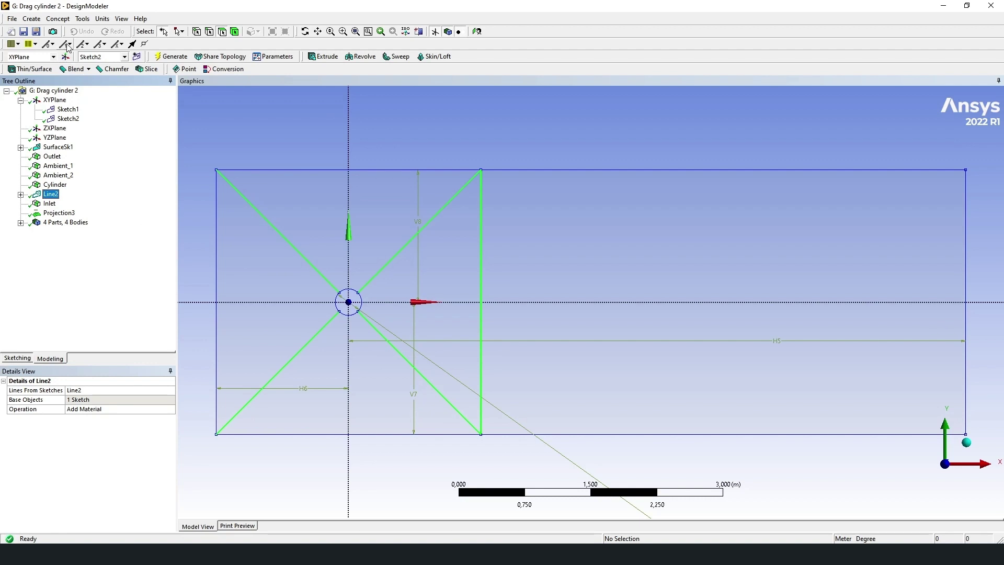
- Create Projection4 (Edges On Face) using the four diagonals and the middle divider edge
{"action": "left_click", "coordinate": [102, 19]}
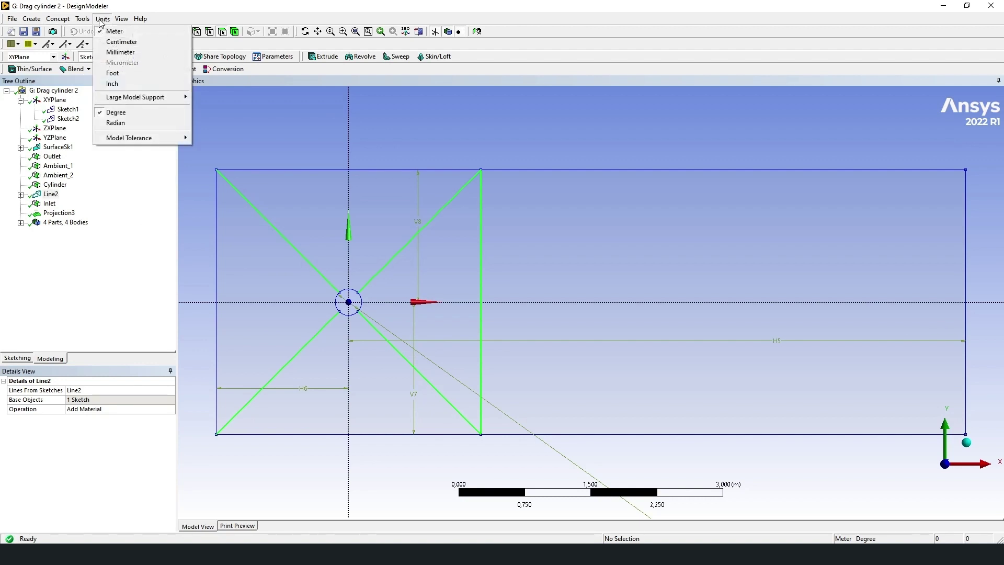
{"action": "mouse_move", "coordinate": [82, 19]}
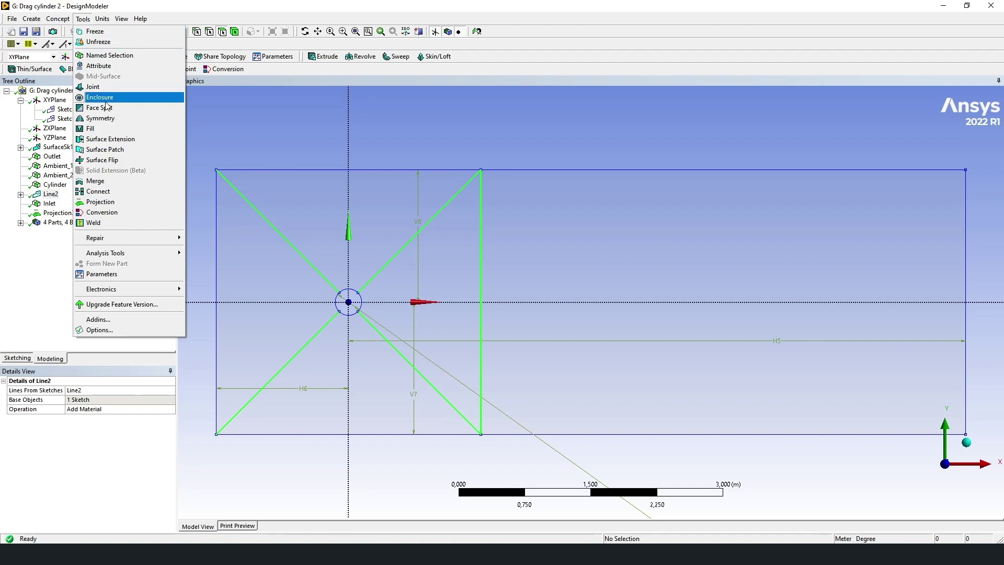
{"action": "left_click", "coordinate": [129, 203]}
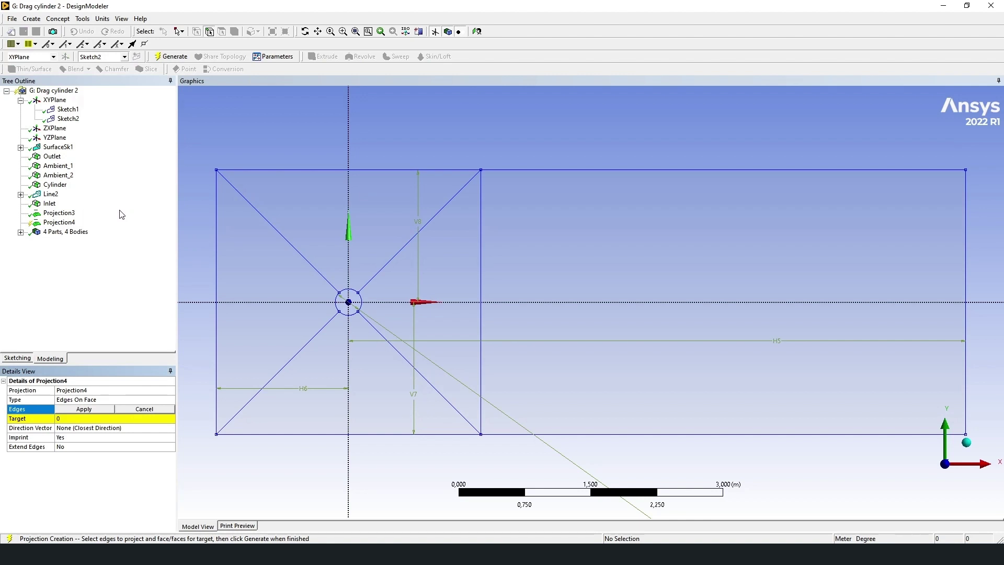
{"action": "left_click", "coordinate": [302, 260]}
{"action": "left_click", "coordinate": [386, 266], "text": "ctrl"}
{"action": "left_click", "coordinate": [324, 325], "text": "ctrl"}
{"action": "left_click", "coordinate": [381, 335], "text": "ctrl"}
{"action": "left_click", "coordinate": [481, 252], "text": "ctrl"}
{"action": "left_click", "coordinate": [105, 410]}
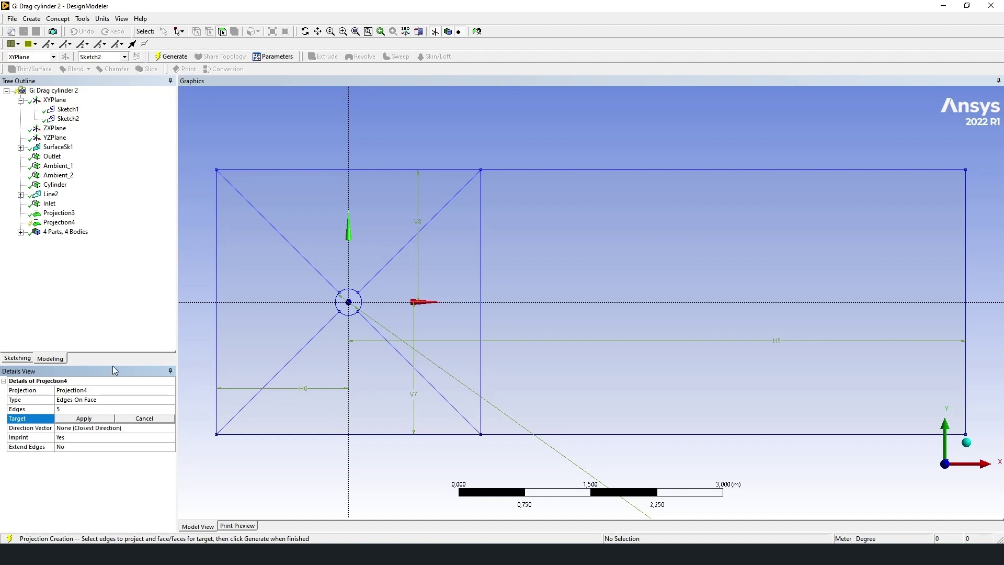
- Delete the Projection4 feature
{"action": "left_click", "coordinate": [132, 421]}
{"action": "right_click", "coordinate": [62, 222]}
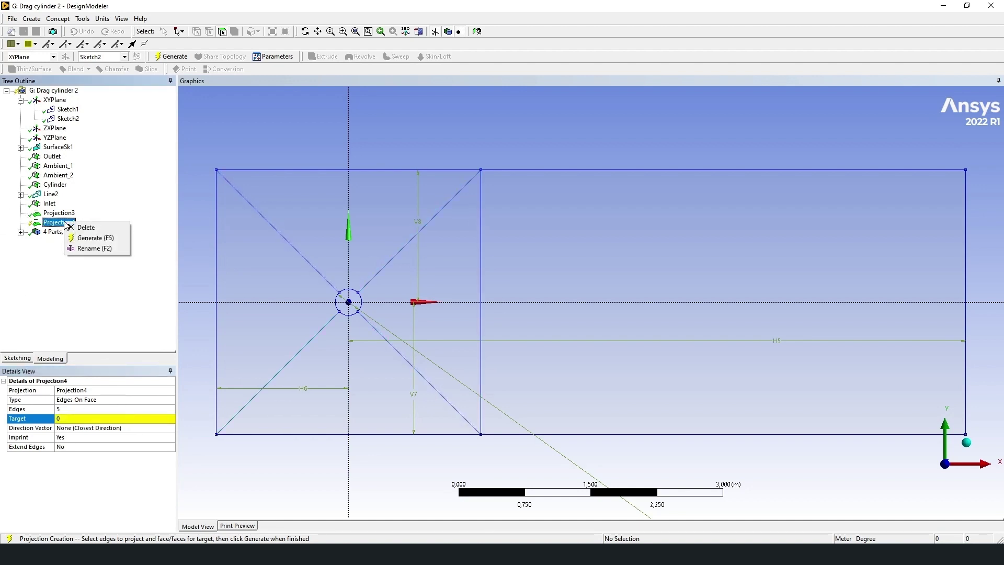
{"action": "left_click", "coordinate": [78, 225]}
{"action": "left_click", "coordinate": [475, 314]}
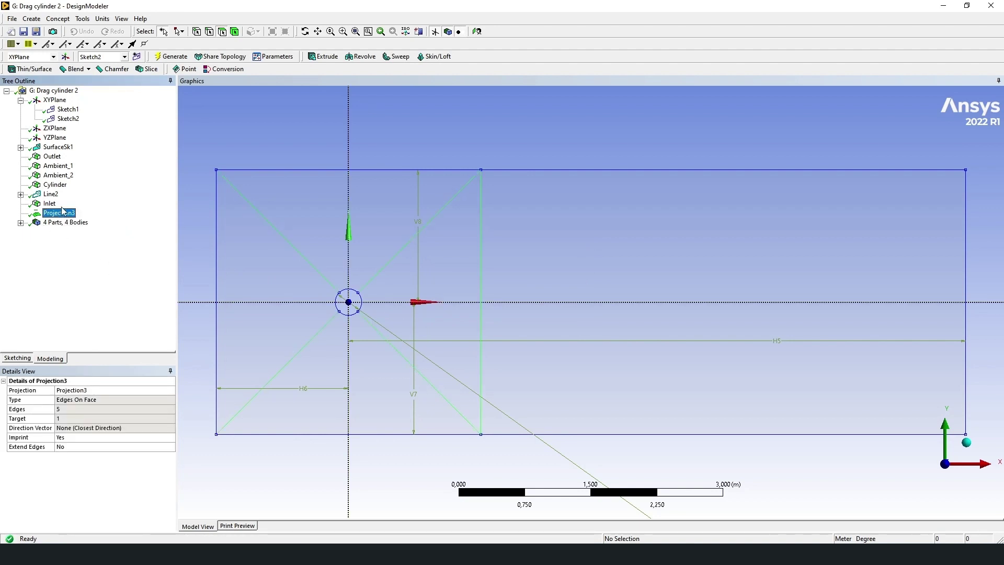
- Inspect the four triangular faces and right rectangle, then open Cylinder Mesh 2 in Meshing
{"action": "left_click", "coordinate": [324, 210]}
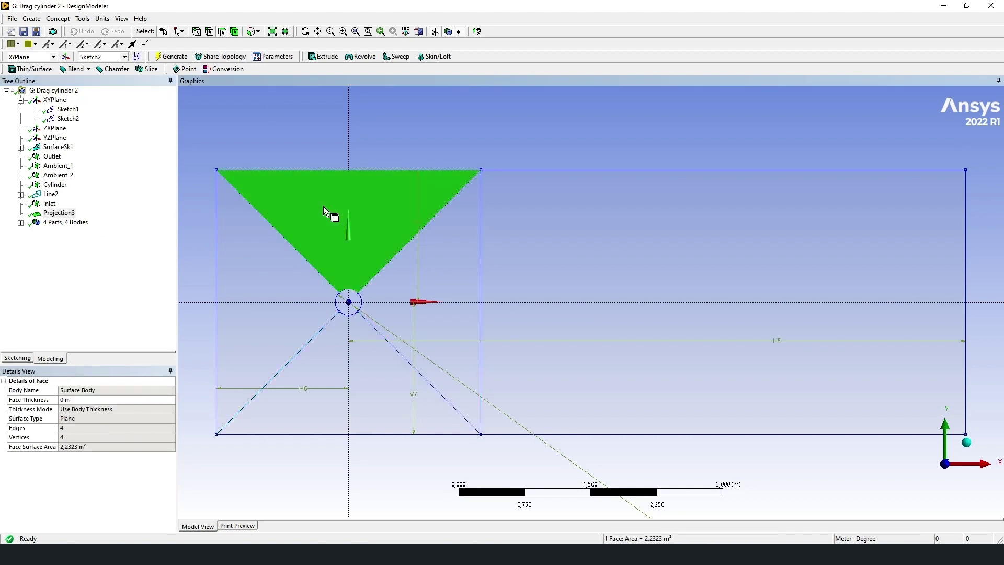
{"action": "left_click", "coordinate": [290, 267]}
{"action": "left_click", "coordinate": [452, 270]}
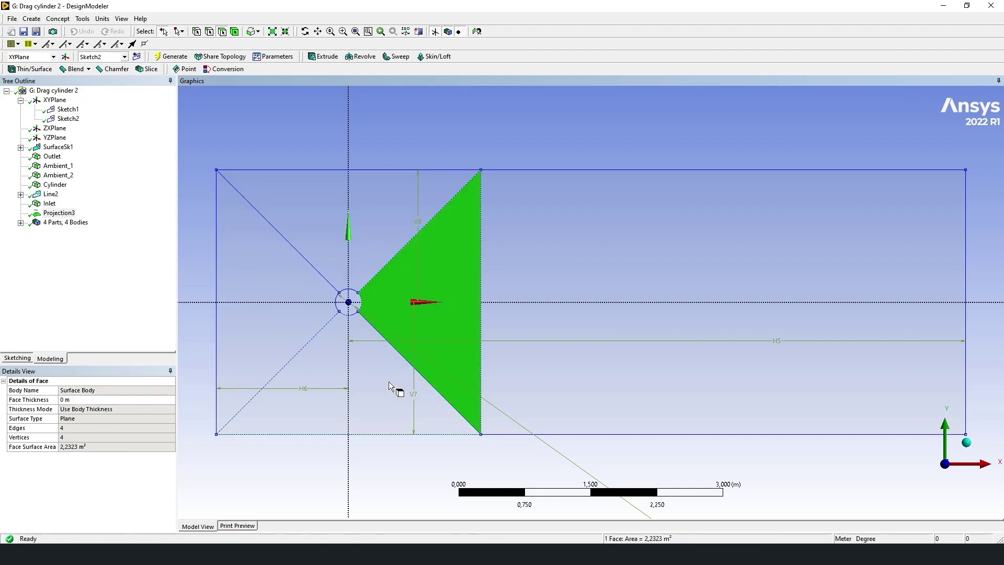
{"action": "left_click", "coordinate": [391, 391]}
{"action": "left_click", "coordinate": [579, 327]}
{"action": "left_click", "coordinate": [422, 288], "text": "ctrl"}
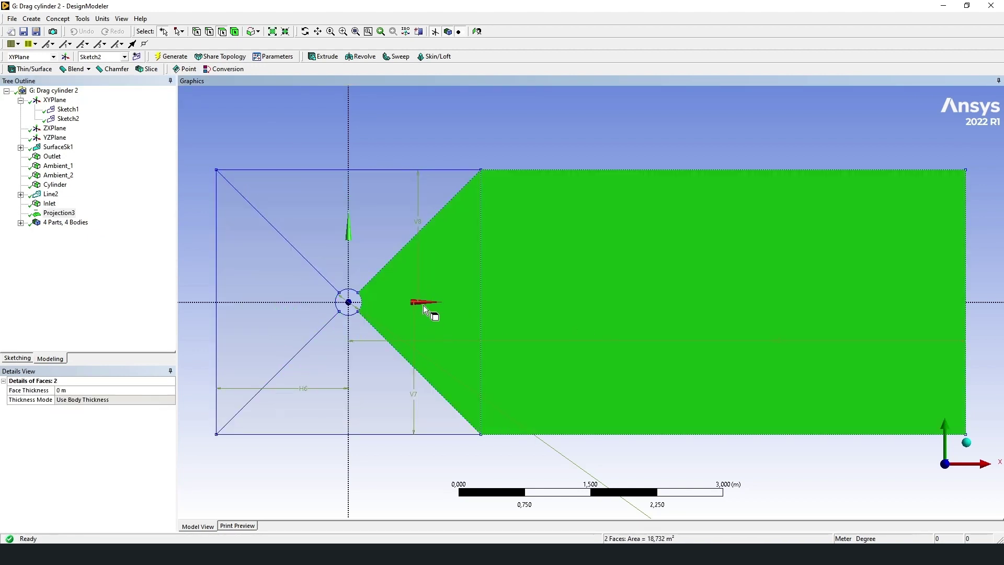
{"action": "left_click", "coordinate": [350, 225], "text": "ctrl"}
{"action": "left_click", "coordinate": [277, 309], "text": "ctrl"}
{"action": "left_click", "coordinate": [303, 375], "text": "ctrl"}
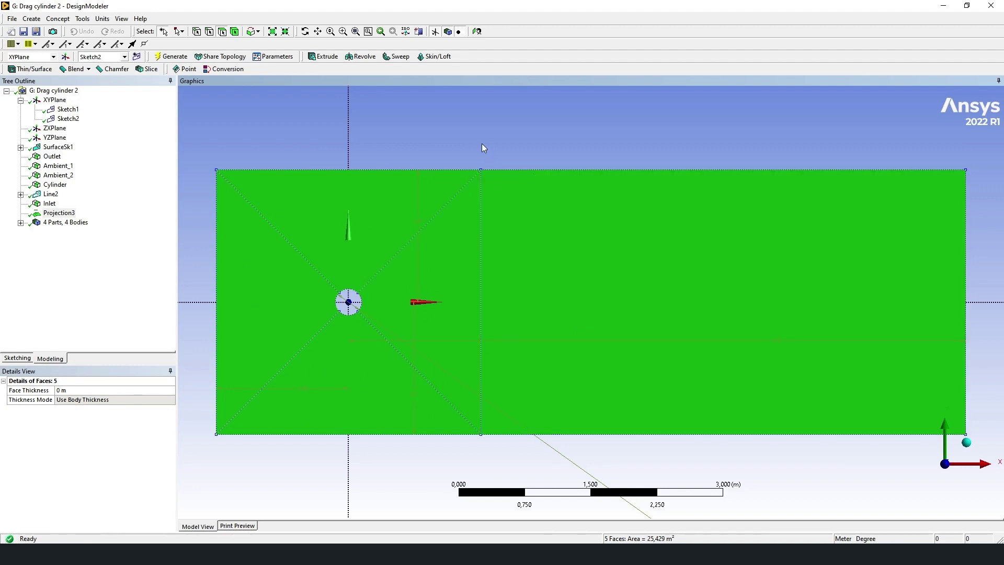
{"action": "left_click", "coordinate": [484, 162]}
{"action": "key", "text": "alt+Tab"}
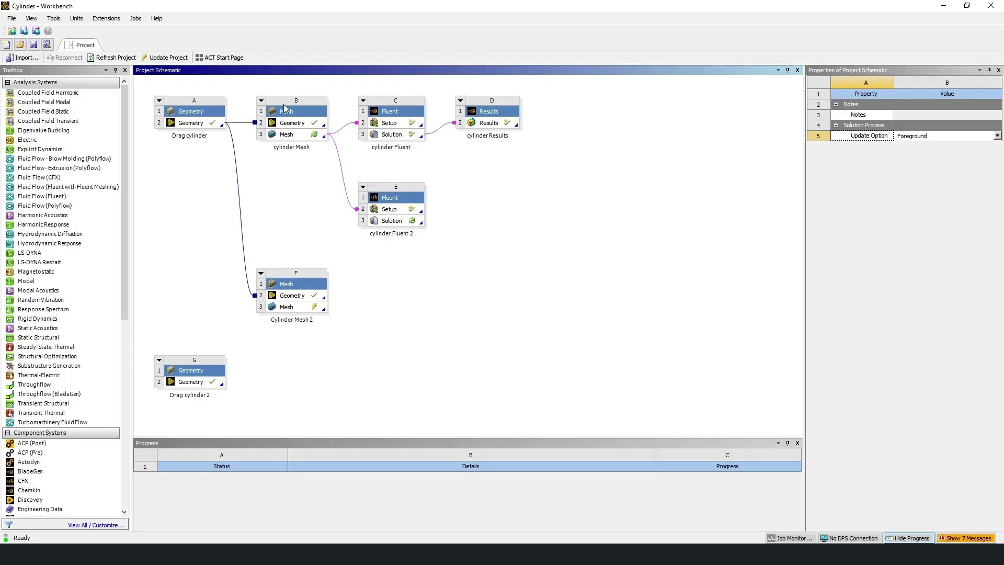
{"action": "double_click", "coordinate": [301, 307]}
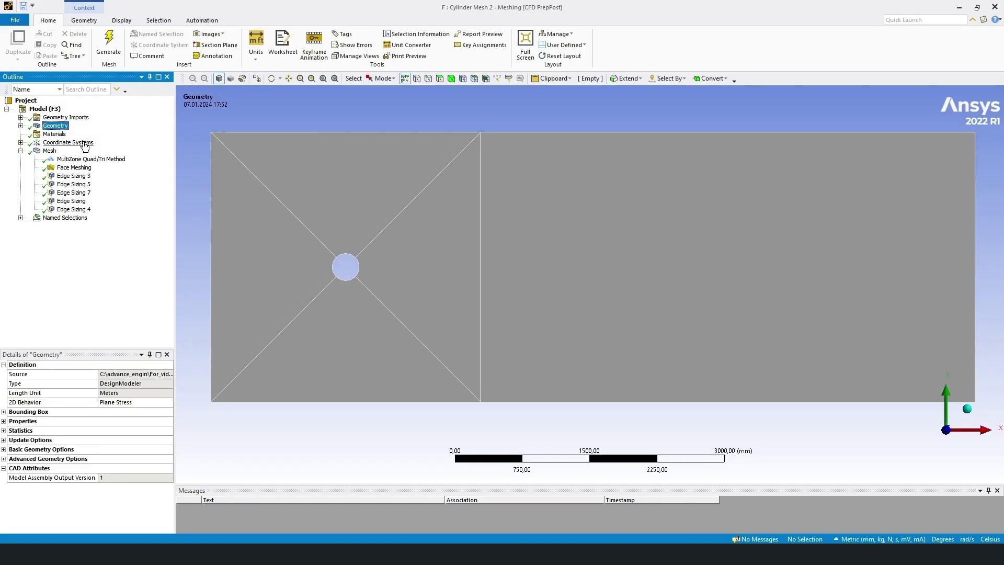
- Review the MultiZone Quad/Tri method's element order and All Quad free face mesh type
{"action": "right_click", "coordinate": [48, 151]}
{"action": "mouse_move", "coordinate": [105, 158]}
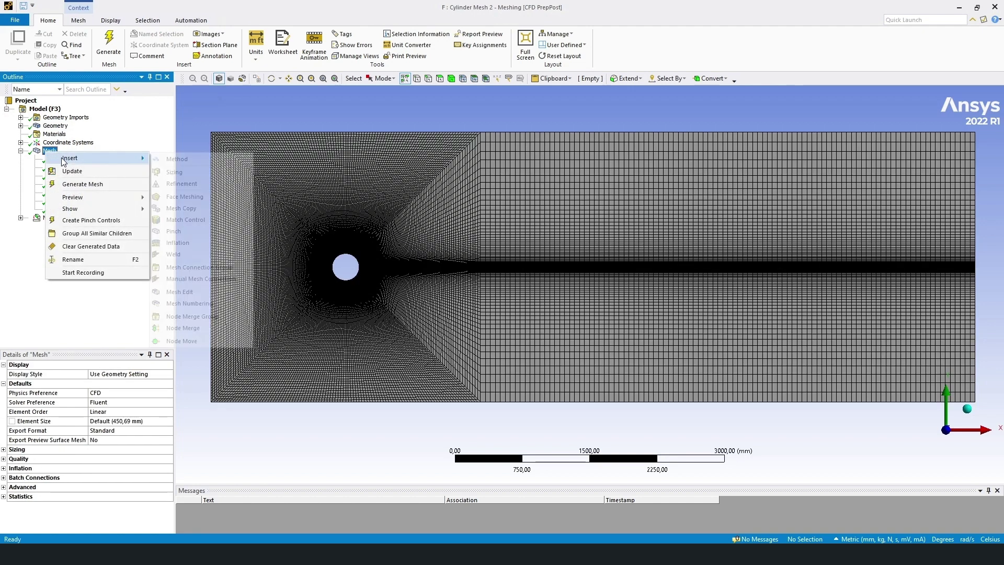
{"action": "left_click", "coordinate": [195, 160]}
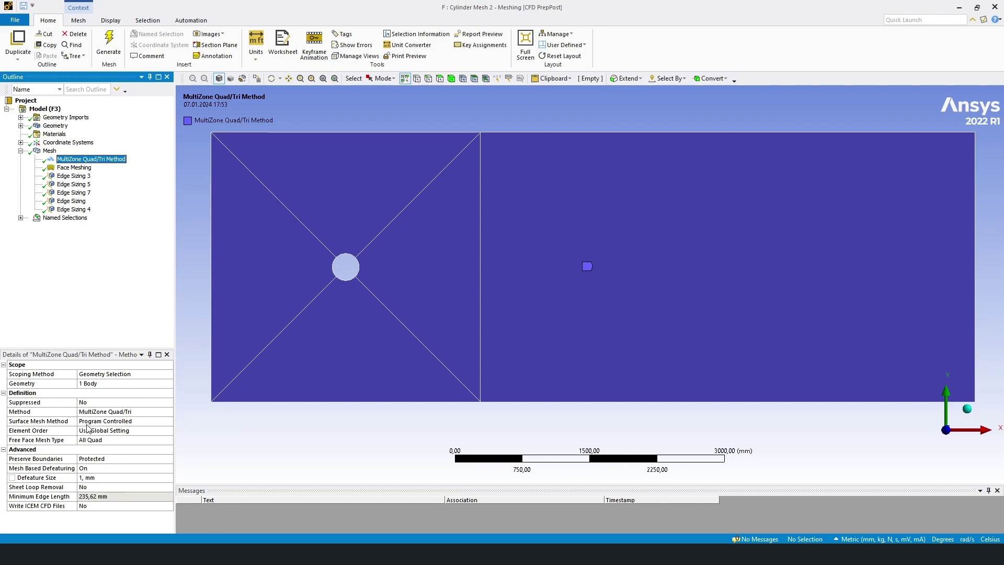
{"action": "left_click", "coordinate": [29, 431]}
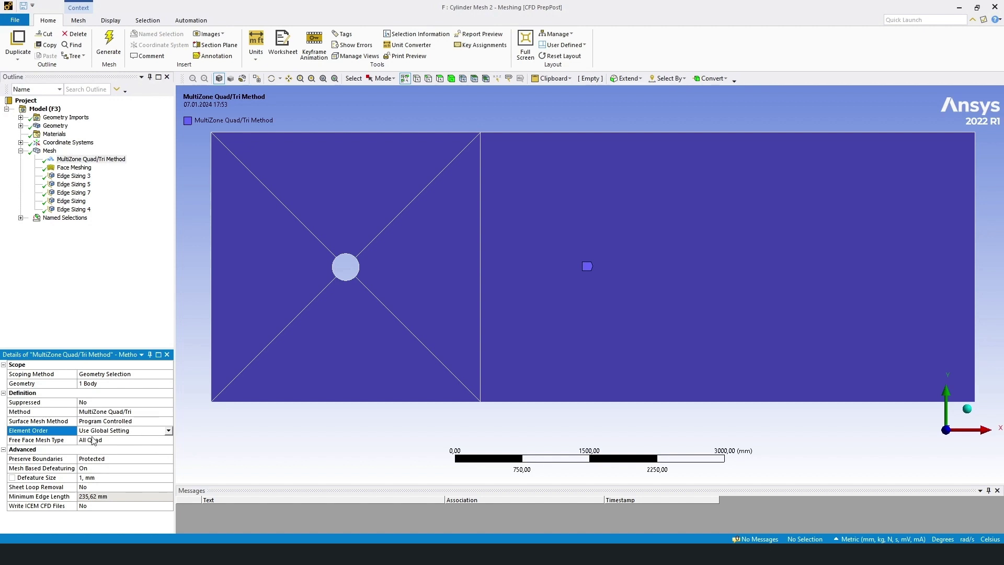
{"action": "left_click", "coordinate": [36, 441]}
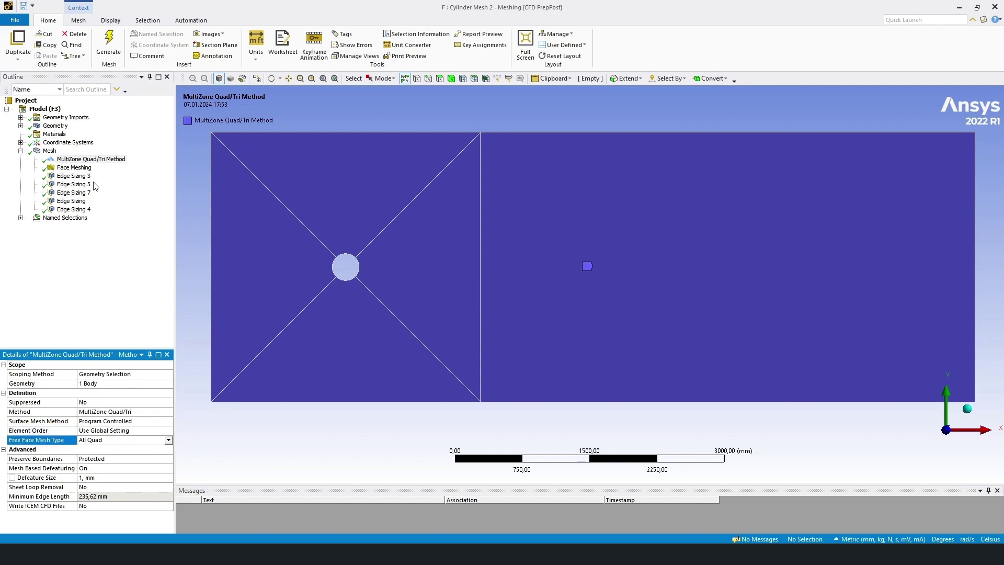
- View the materials summary and browse the mesh control insert options without adding any
{"action": "left_click", "coordinate": [53, 133]}
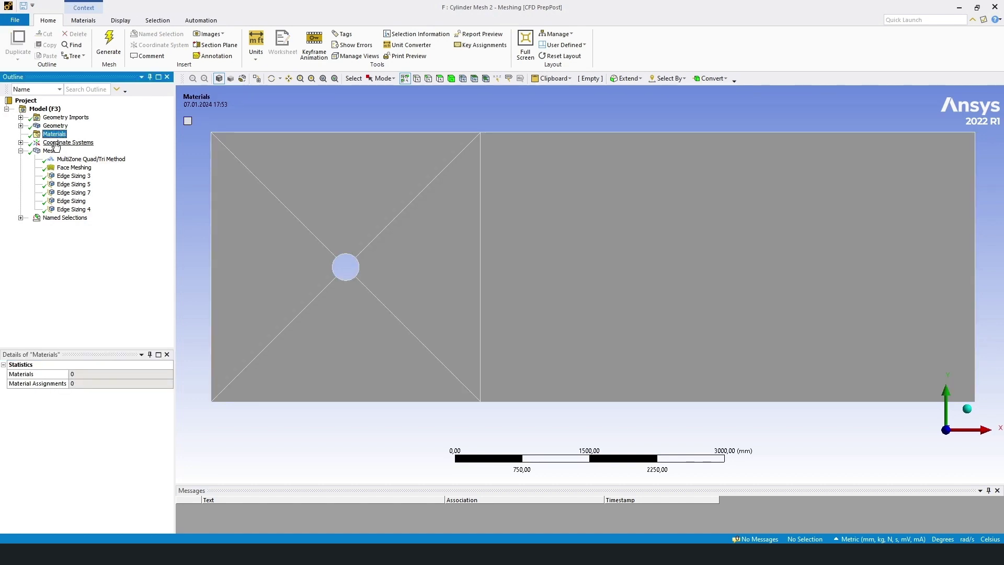
{"action": "right_click", "coordinate": [53, 151]}
{"action": "mouse_move", "coordinate": [81, 157]}
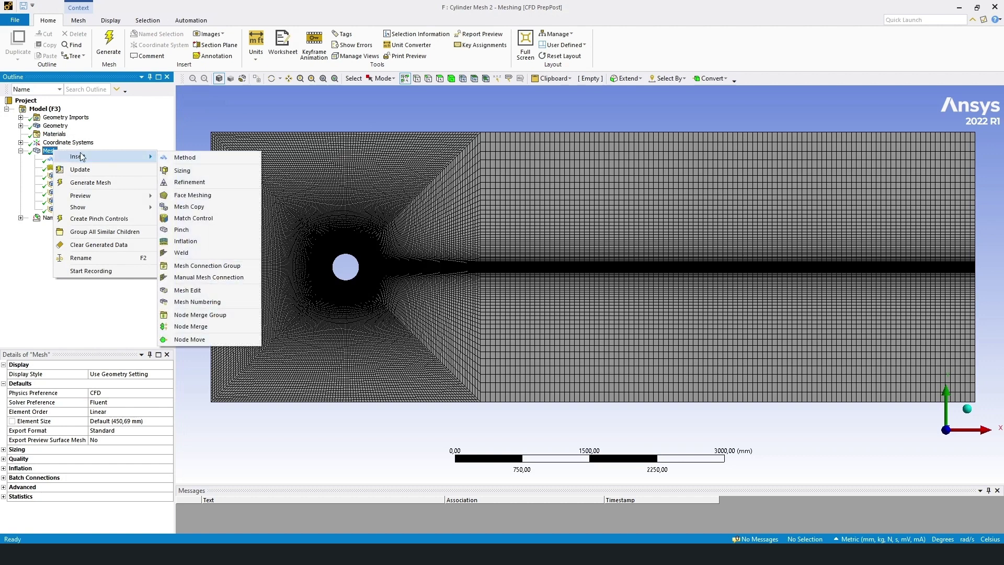
{"action": "key", "text": "Escape"}
{"action": "key", "text": "Escape"}
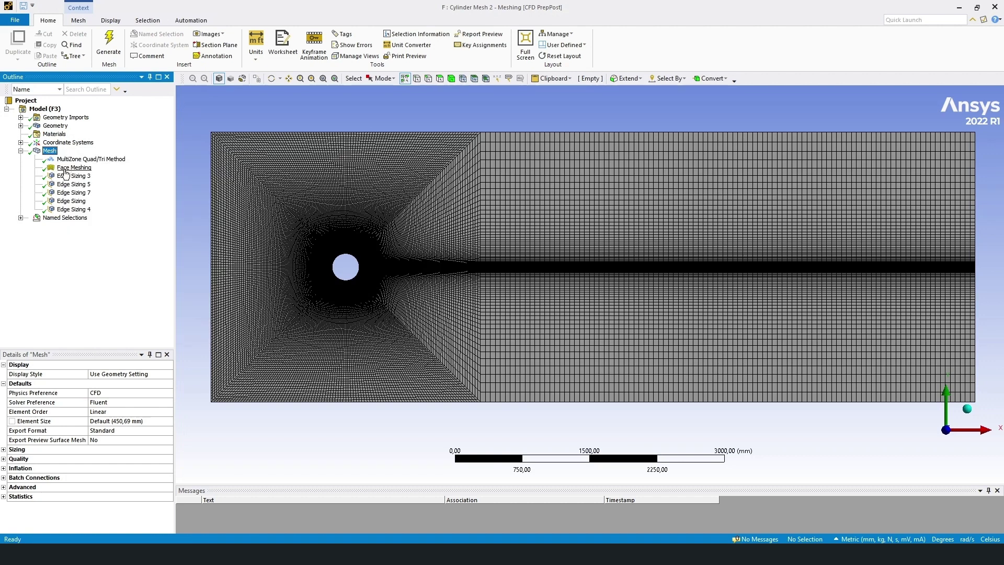
- Confirm the Face Meshing control uses Quadrilaterals, then display the generated mesh
{"action": "left_click", "coordinate": [66, 169]}
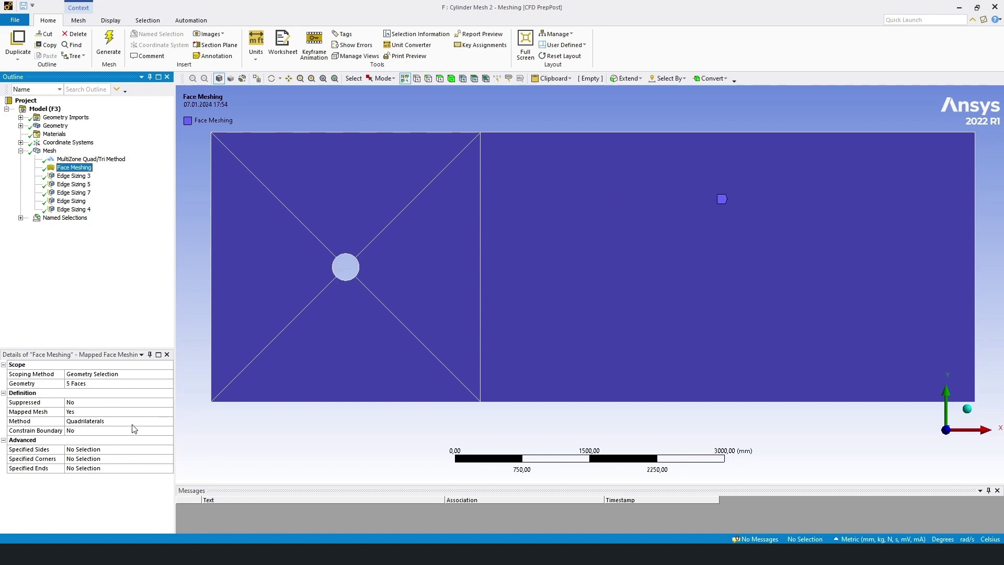
{"action": "left_click", "coordinate": [147, 422]}
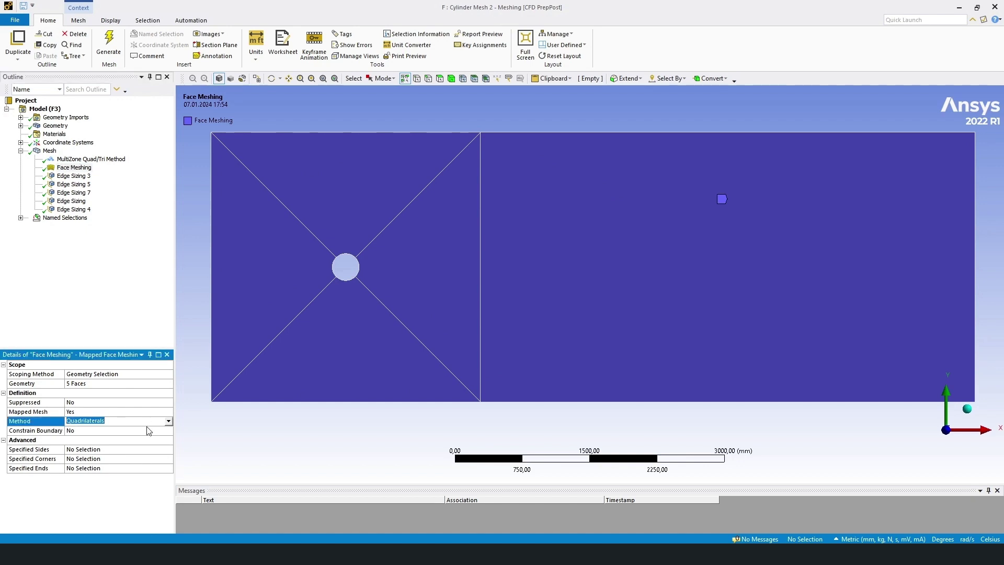
{"action": "left_click", "coordinate": [81, 278]}
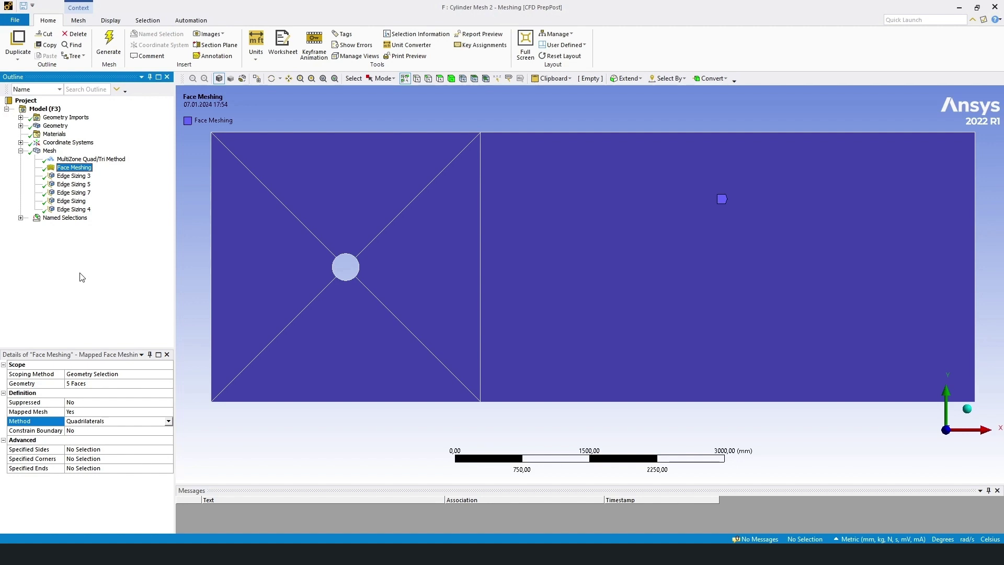
{"action": "left_click", "coordinate": [50, 151]}
- Add a trial Sizing control on edges and examine its Type options
{"action": "right_click", "coordinate": [50, 151]}
{"action": "mouse_move", "coordinate": [69, 160]}
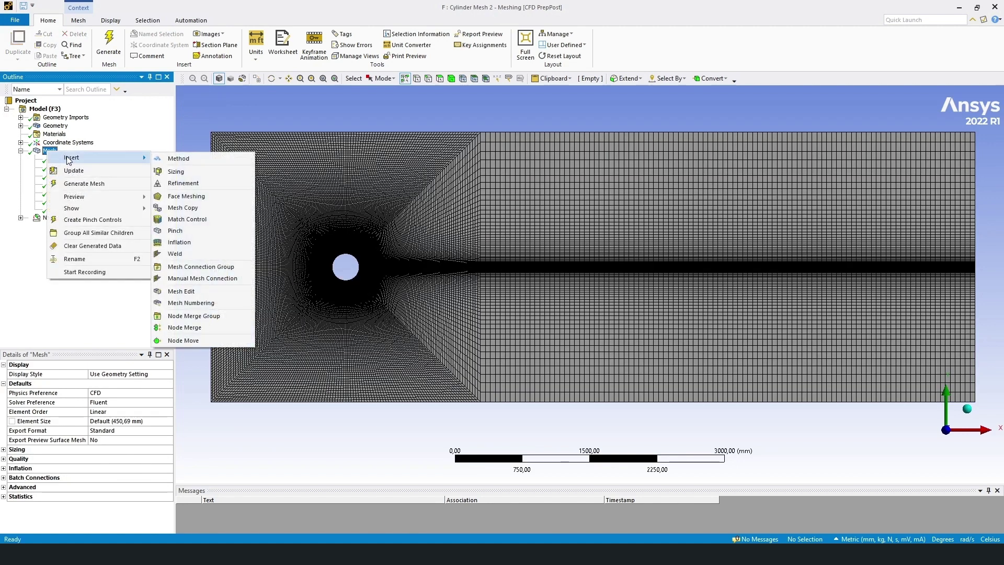
{"action": "left_click", "coordinate": [178, 172]}
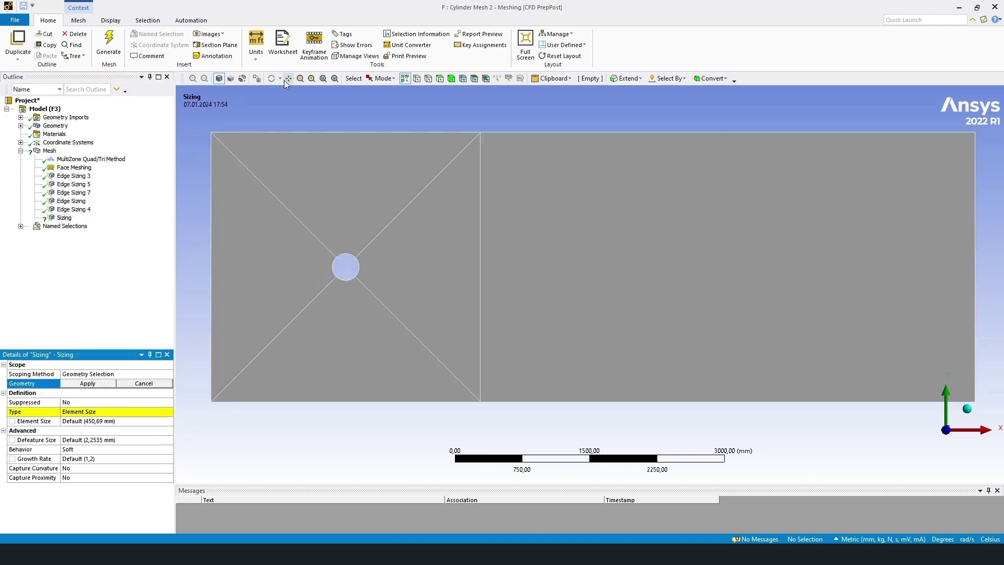
{"action": "left_click", "coordinate": [429, 78]}
{"action": "left_click", "coordinate": [94, 413]}
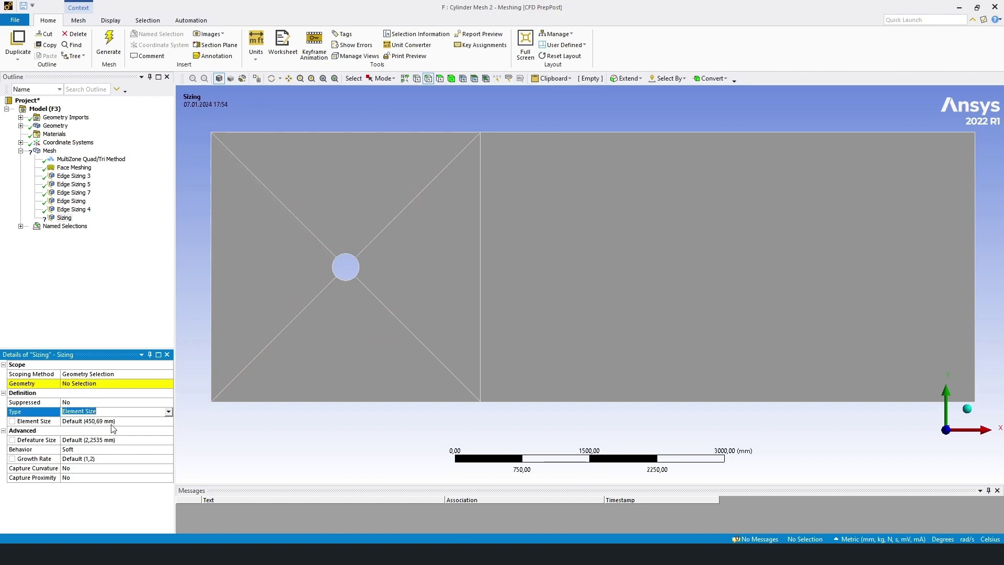
{"action": "left_click", "coordinate": [167, 412]}
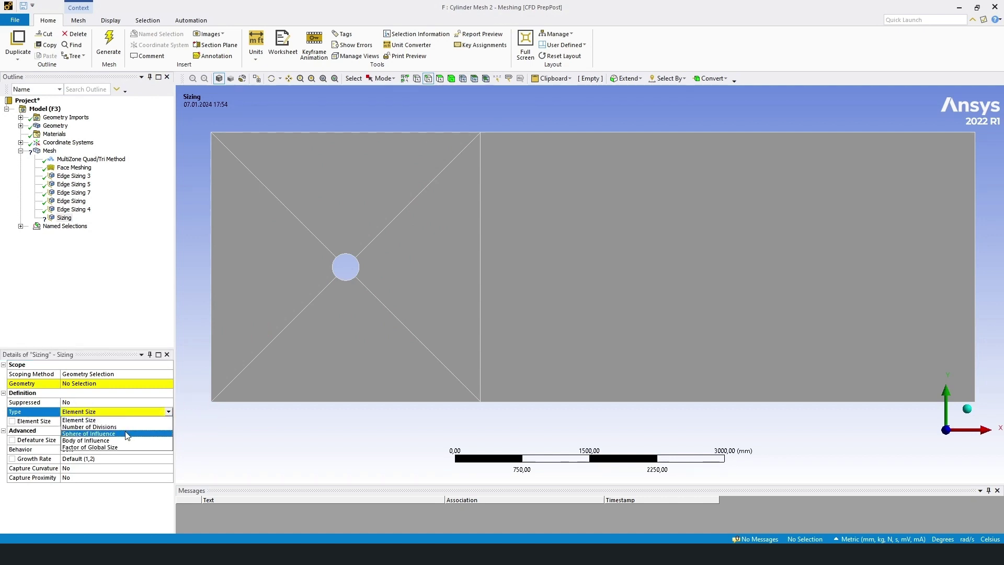
- Delete the trial Sizing control and show Edge Sizing 3's 200 divisions, bias factor 100
{"action": "right_click", "coordinate": [62, 218]}
{"action": "left_click", "coordinate": [85, 336]}
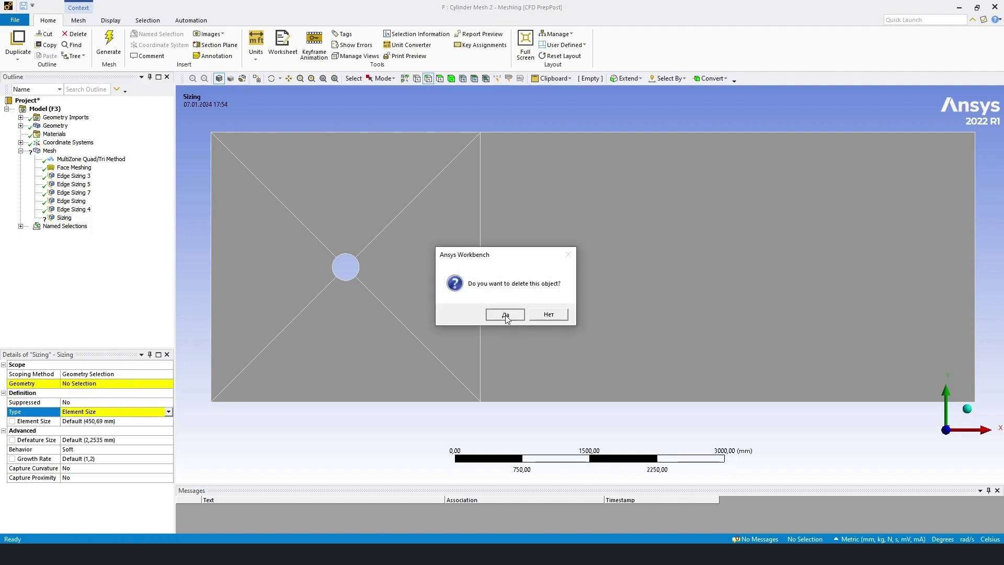
{"action": "key", "text": "Return"}
{"action": "left_click", "coordinate": [78, 176]}
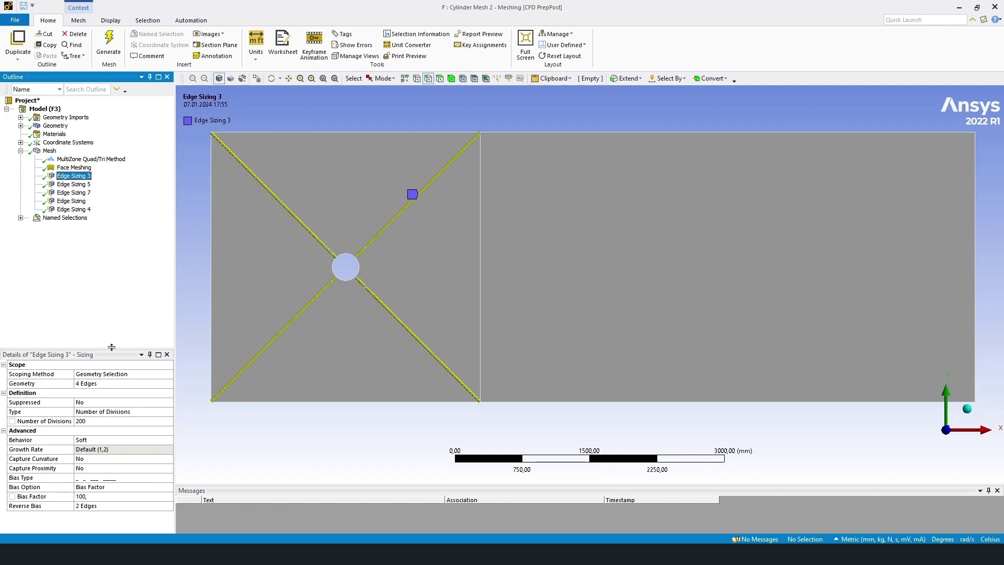
- Keep Edge Sizing 3's bias pattern and factor 100, reapplying reverse bias to 2 edges
{"action": "left_click", "coordinate": [55, 479]}
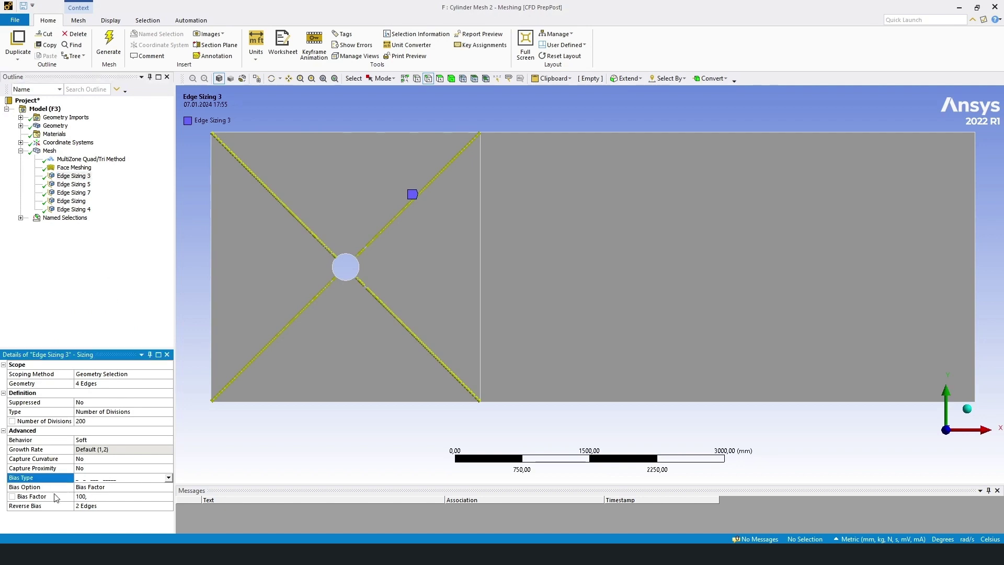
{"action": "left_click", "coordinate": [56, 498]}
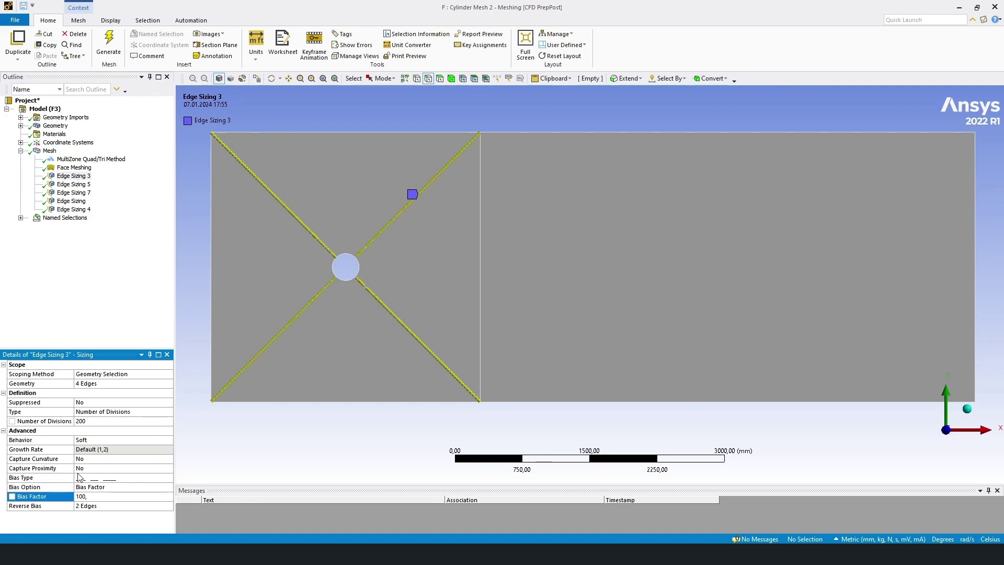
{"action": "left_click", "coordinate": [145, 478]}
{"action": "left_click", "coordinate": [169, 478]}
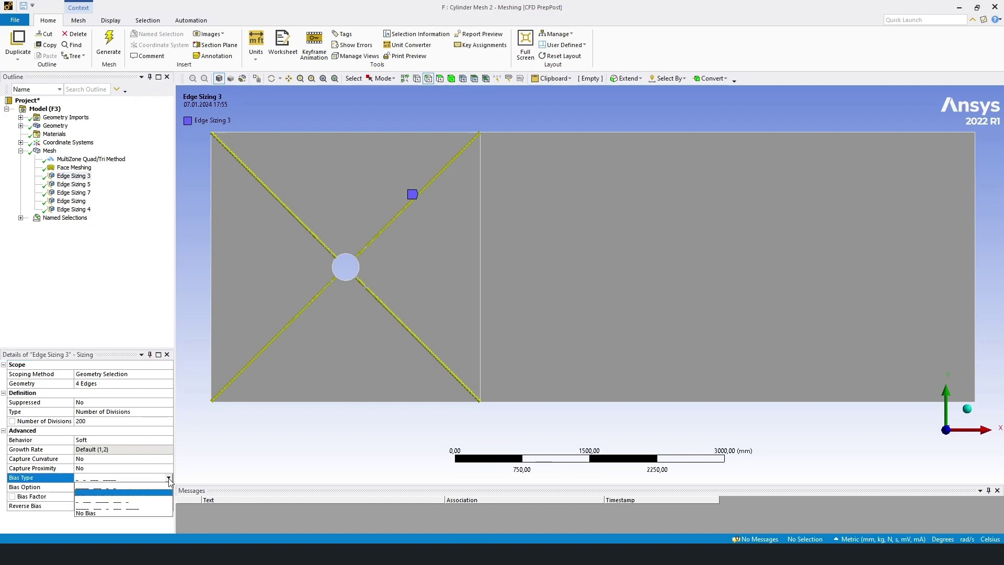
{"action": "left_click", "coordinate": [122, 496]}
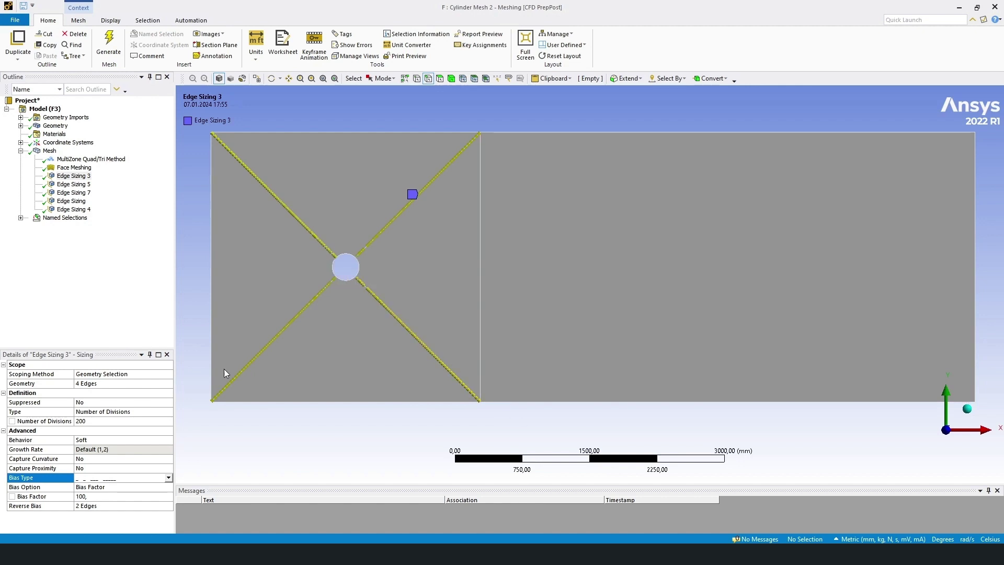
{"action": "left_click", "coordinate": [107, 506]}
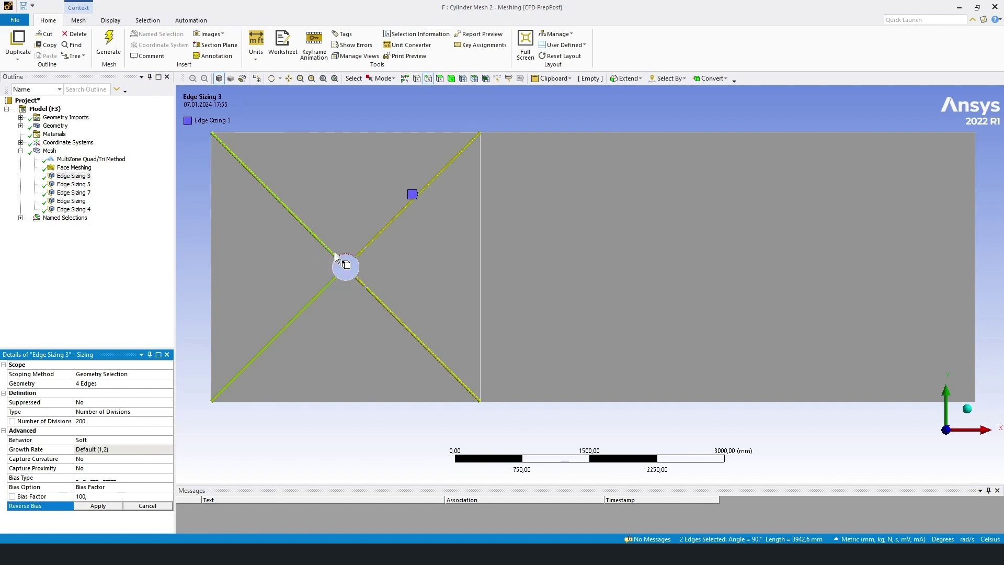
{"action": "left_click", "coordinate": [106, 506]}
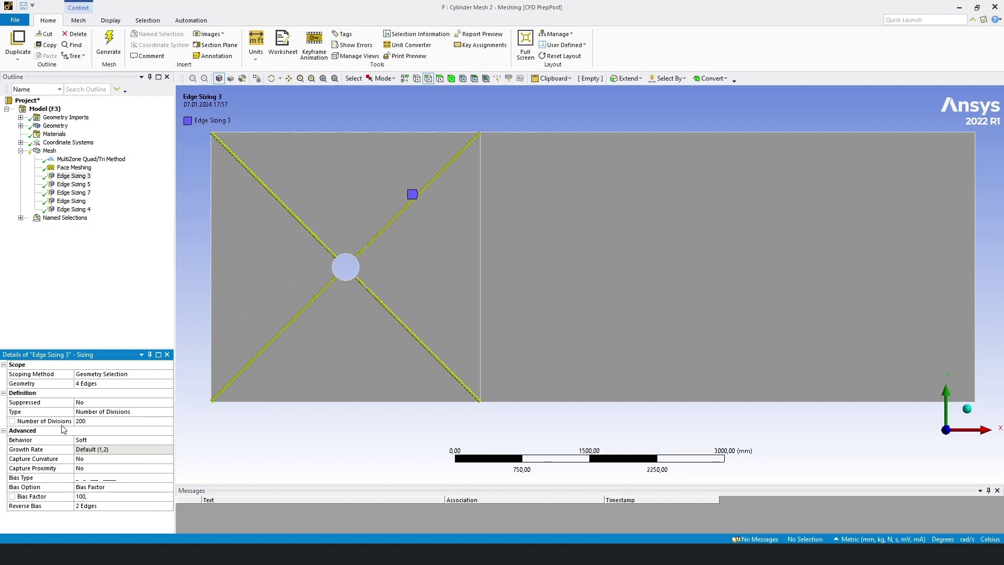
- Leave Edge Sizing 3's Number of Divisions at 200
{"action": "left_click", "coordinate": [99, 423]}
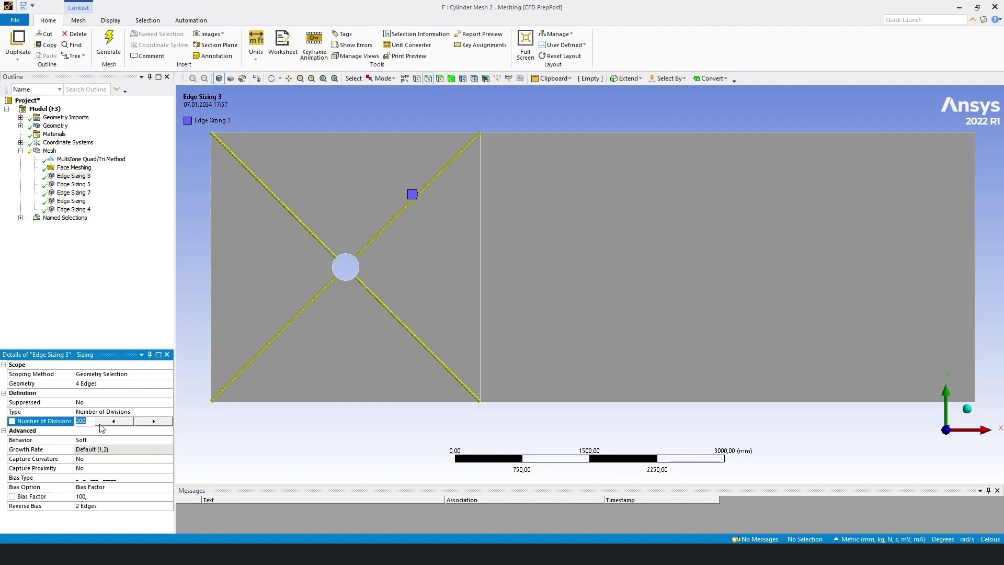
{"action": "key", "text": "Return"}
{"action": "scroll", "coordinate": [447, 275], "scroll_direction": "down", "scroll_amount": 2}
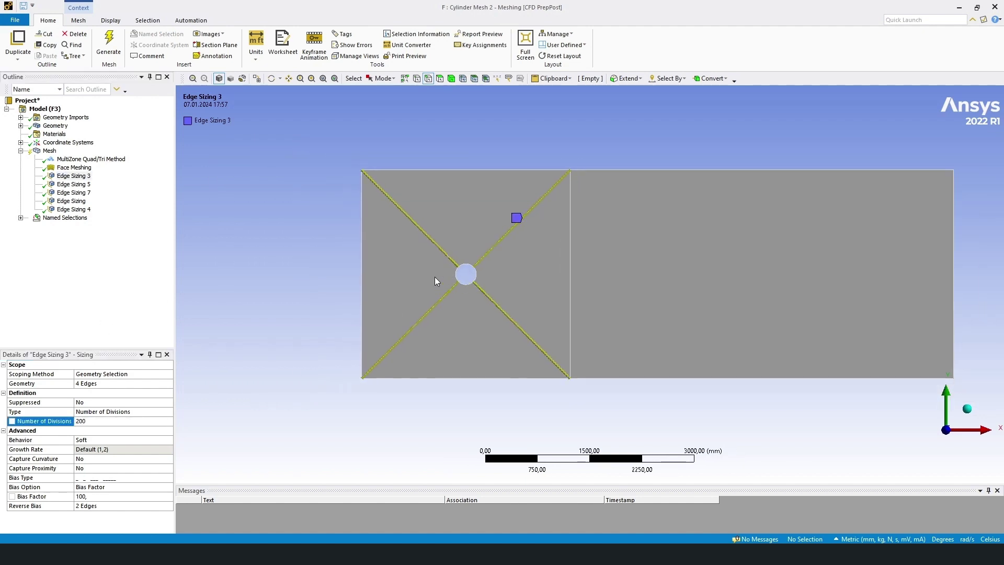
{"action": "scroll", "coordinate": [435, 277], "scroll_direction": "up", "scroll_amount": 6}
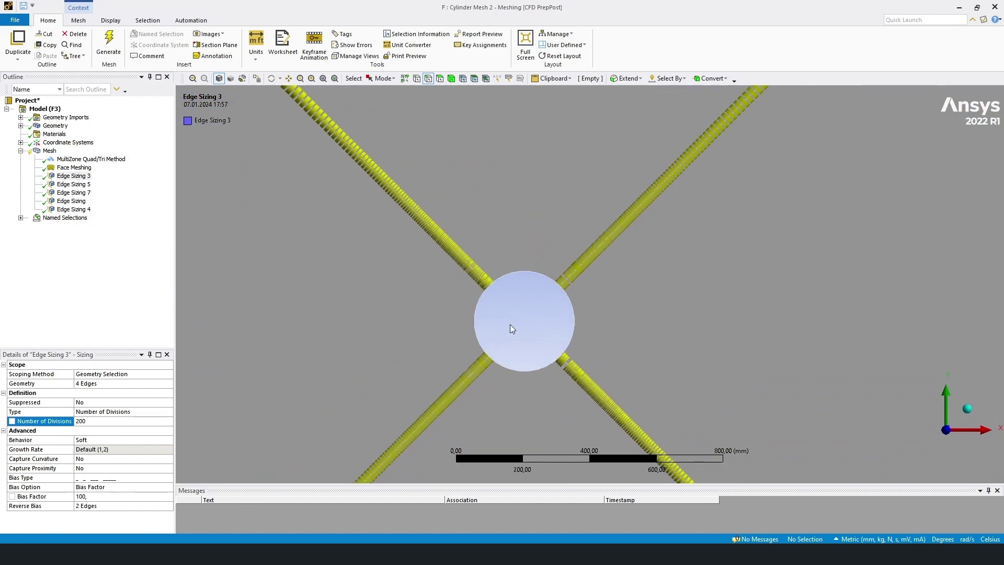
{"action": "scroll", "coordinate": [511, 325], "scroll_direction": "down", "scroll_amount": 3}
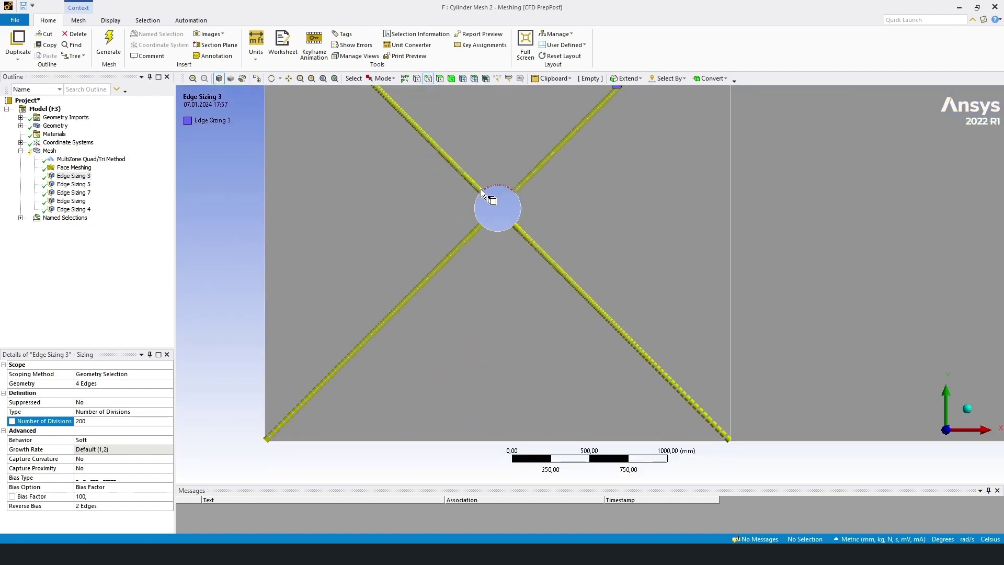
- Select Edge Sizing 7 and bring its two vertical outlet edges into view
{"action": "left_click", "coordinate": [68, 142]}
{"action": "left_click", "coordinate": [71, 185]}
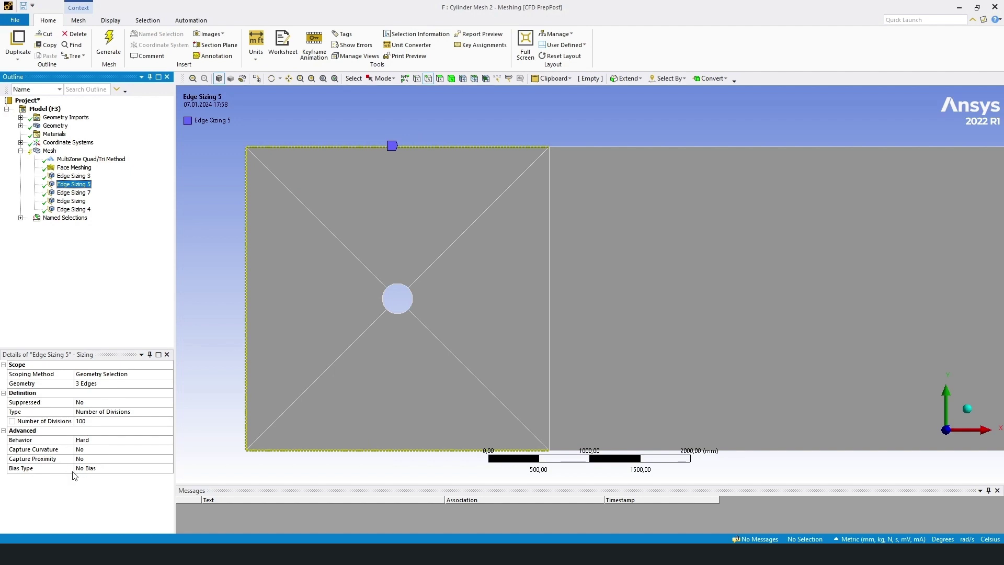
{"action": "left_click", "coordinate": [82, 194]}
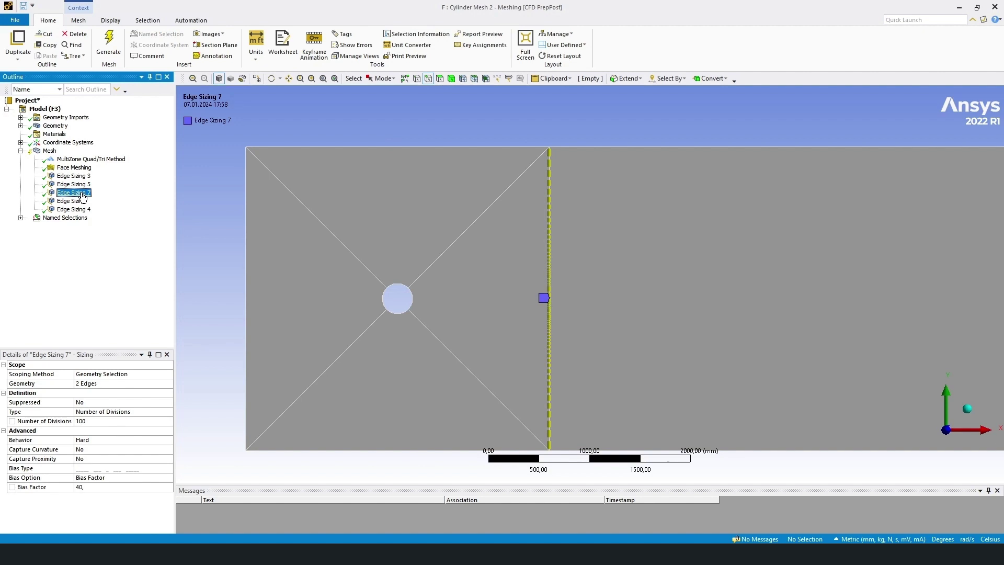
{"action": "left_click_drag", "start_coordinate": [545, 234], "coordinate": [402, 253]}
{"action": "scroll", "coordinate": [698, 250], "scroll_direction": "down", "scroll_amount": 2}
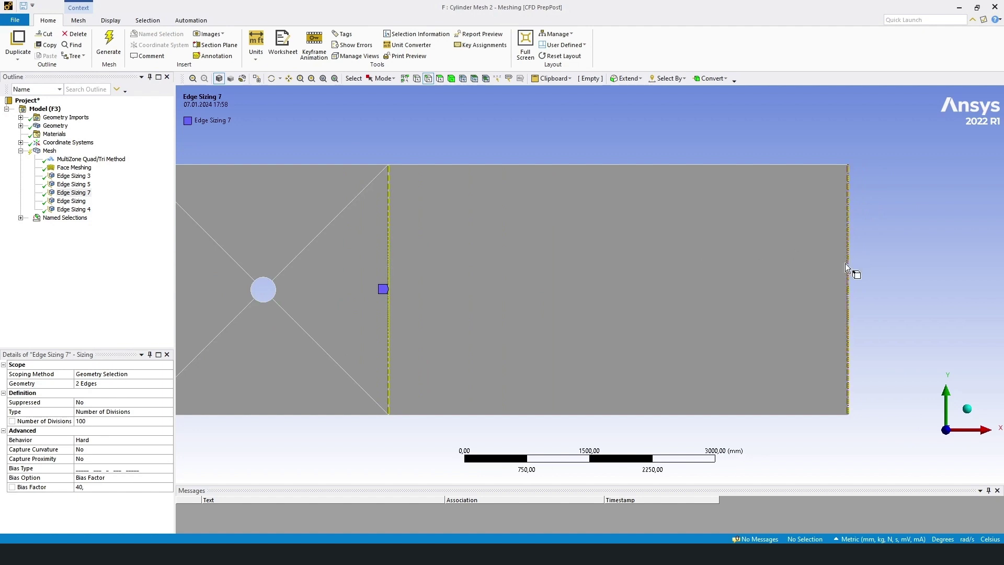
{"action": "left_click_drag", "start_coordinate": [605, 278], "coordinate": [670, 268]}
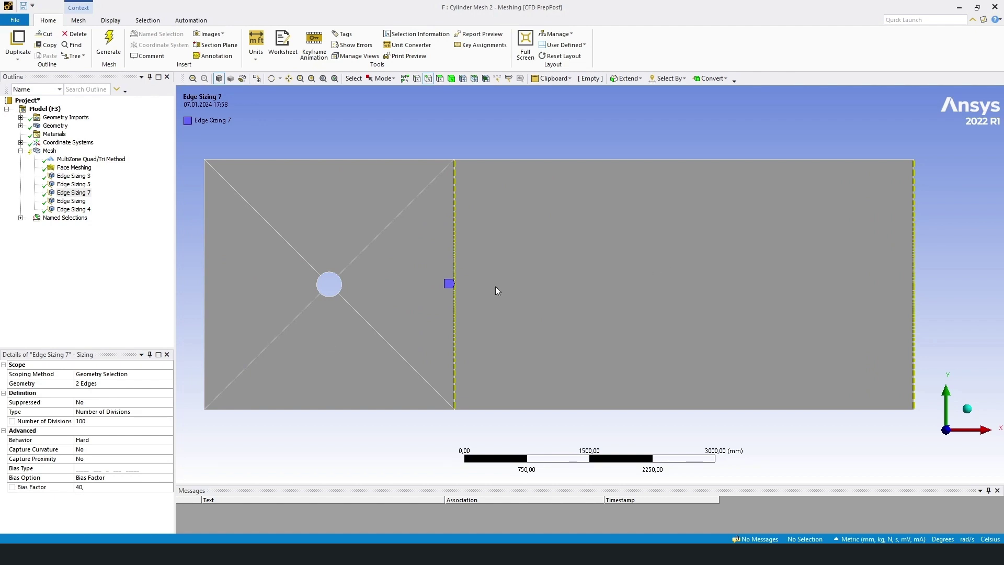
- Give Edge Sizing 7 biased spacing with a bias factor of 40
{"action": "left_click", "coordinate": [147, 467]}
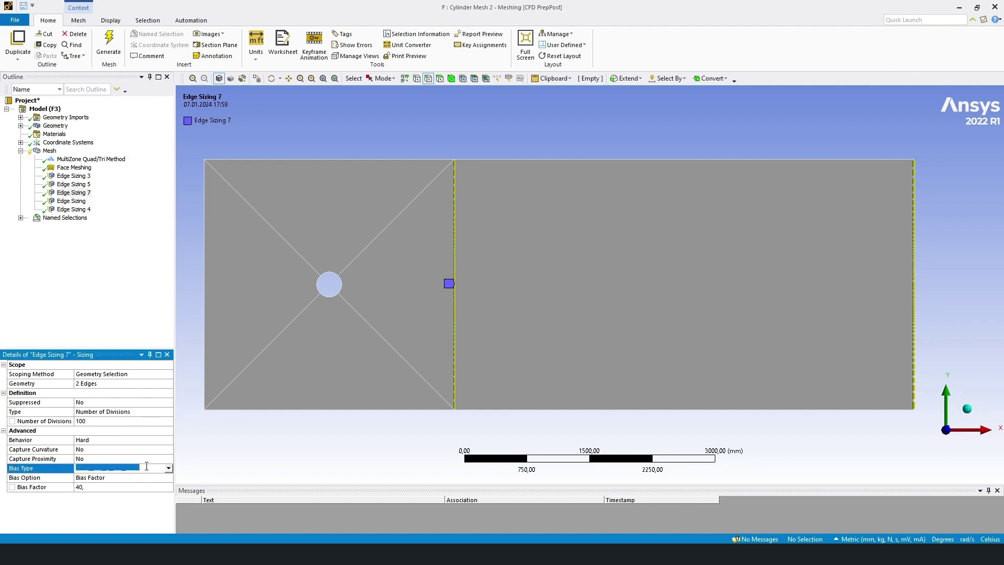
{"action": "left_click", "coordinate": [168, 468]}
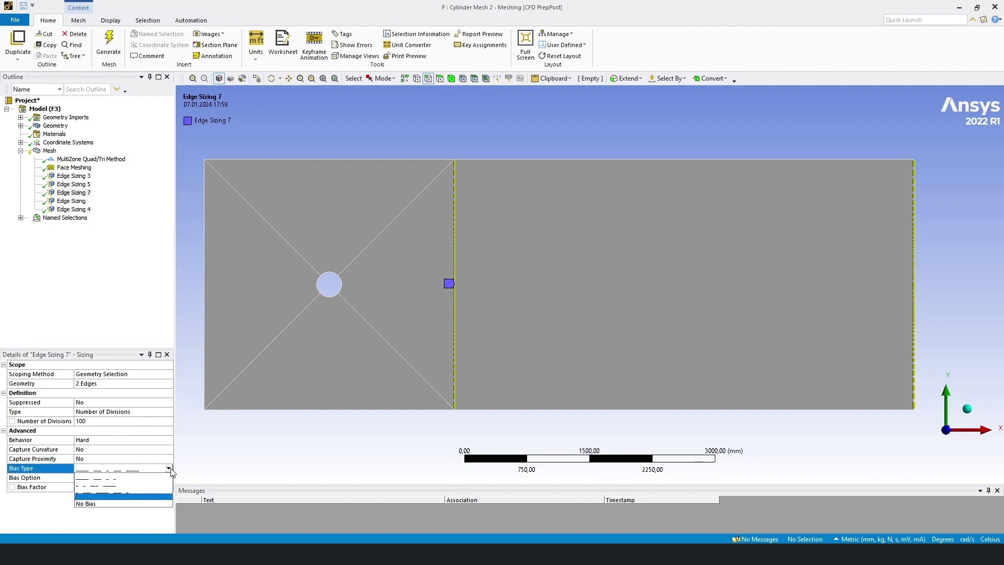
{"action": "left_click", "coordinate": [120, 497]}
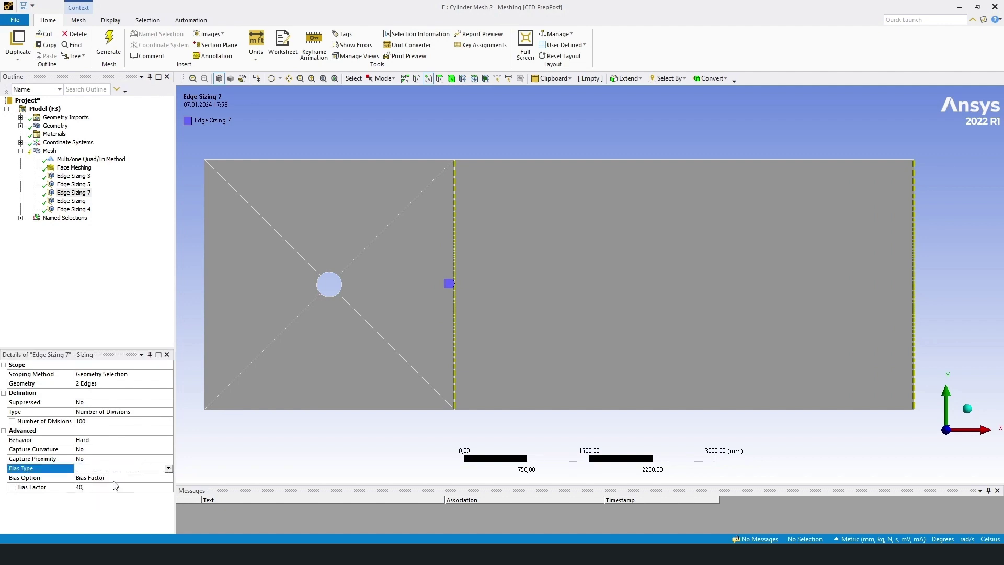
{"action": "left_click", "coordinate": [88, 490]}
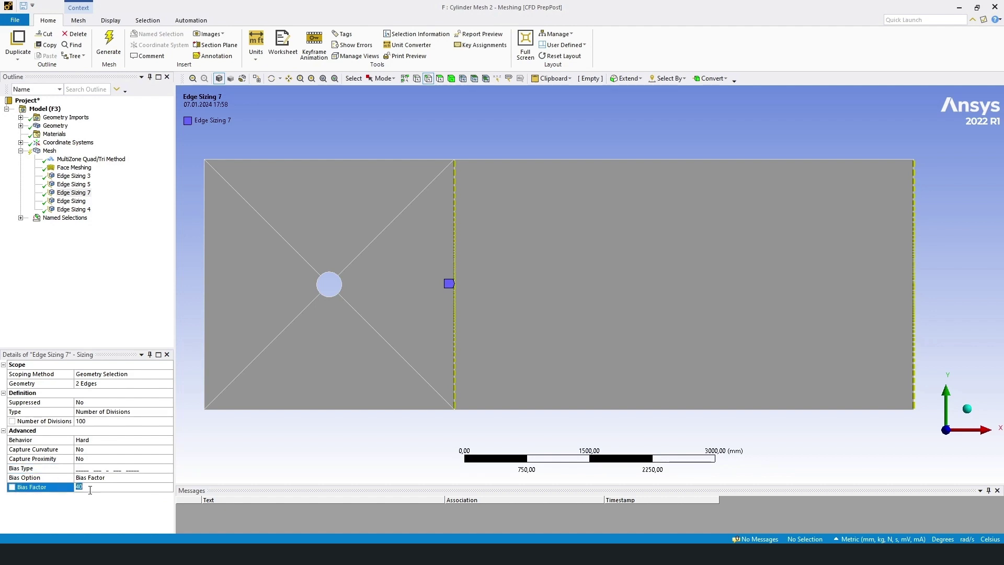
{"action": "left_click", "coordinate": [63, 423]}
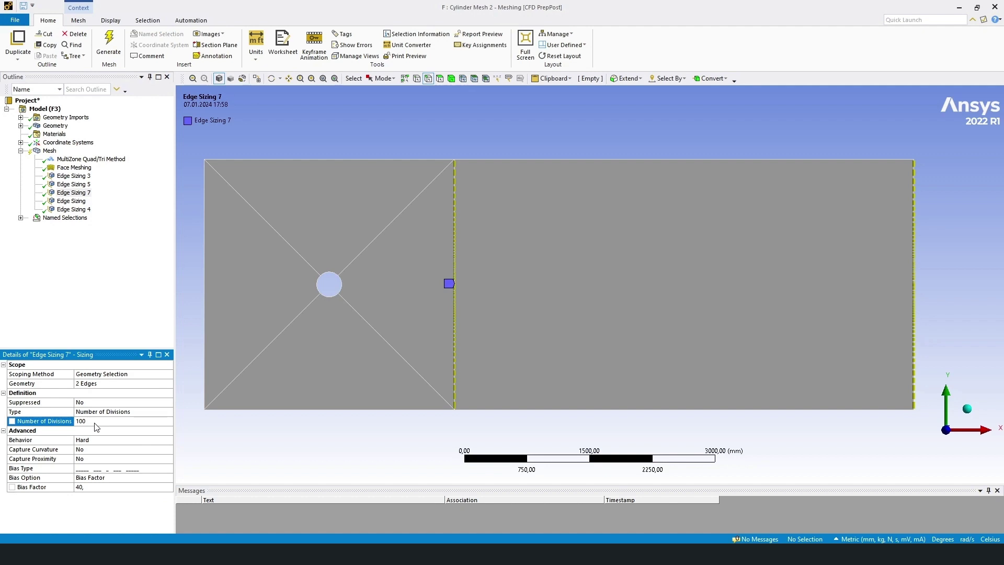
- Inspect the cylinder edge sizing and Edge Sizing 4, framing the downstream rectangle
{"action": "left_click", "coordinate": [75, 205]}
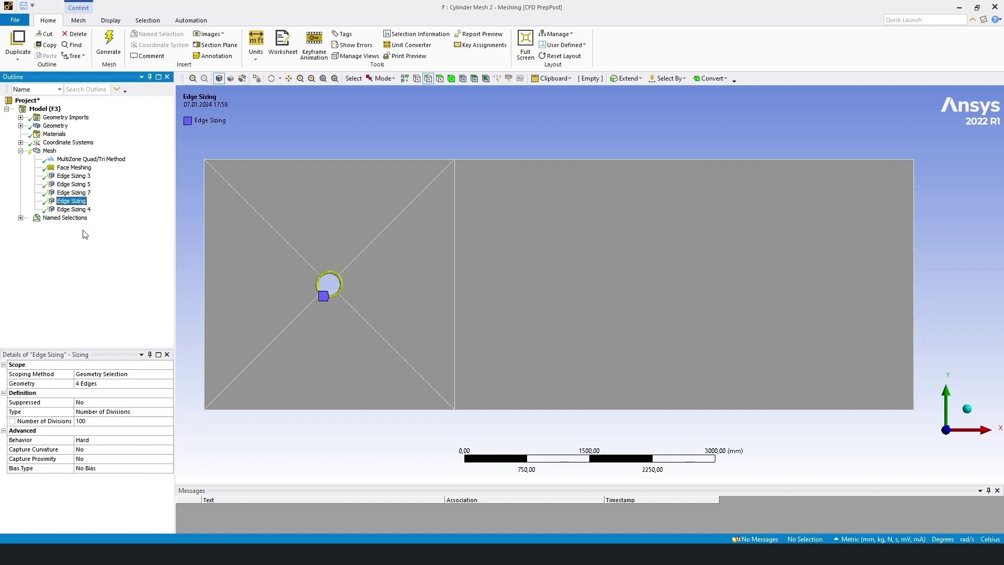
{"action": "left_click_drag", "start_coordinate": [209, 268], "coordinate": [301, 268]}
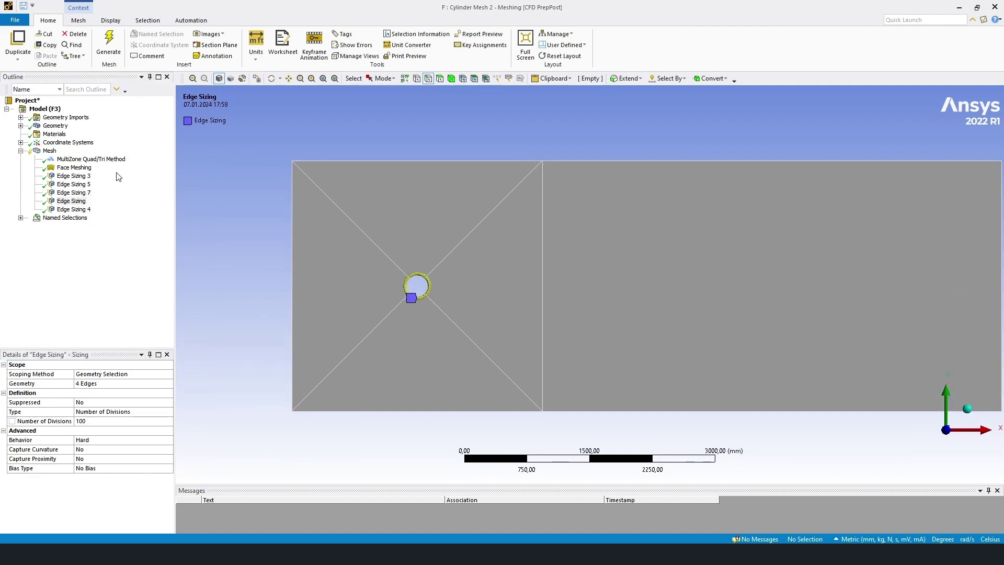
{"action": "scroll", "coordinate": [375, 279], "scroll_direction": "up", "scroll_amount": 3}
{"action": "left_click_drag", "start_coordinate": [395, 272], "coordinate": [533, 292]}
{"action": "scroll", "coordinate": [532, 292], "scroll_direction": "up", "scroll_amount": 3}
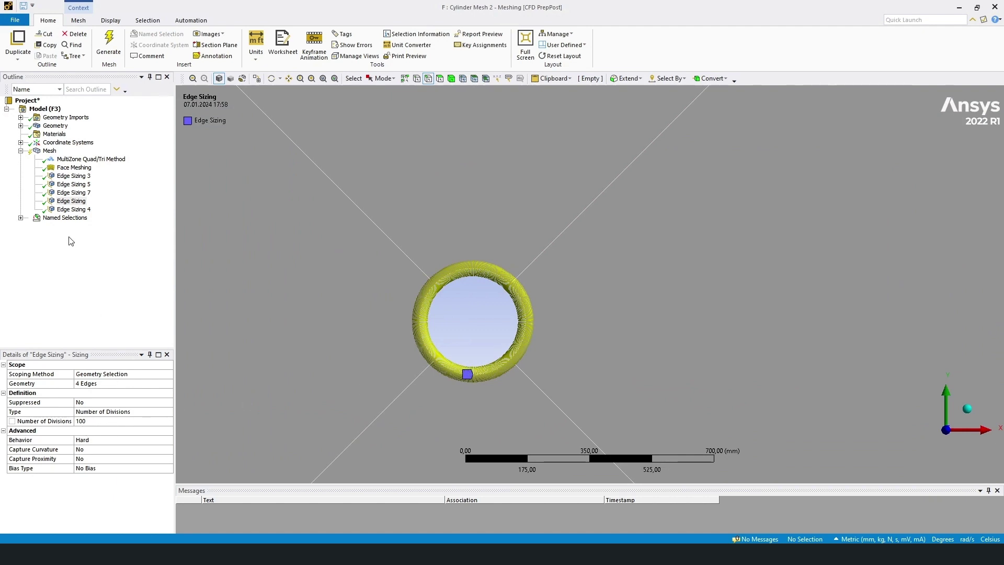
{"action": "left_click", "coordinate": [73, 210]}
{"action": "scroll", "coordinate": [483, 303], "scroll_direction": "down", "scroll_amount": 3}
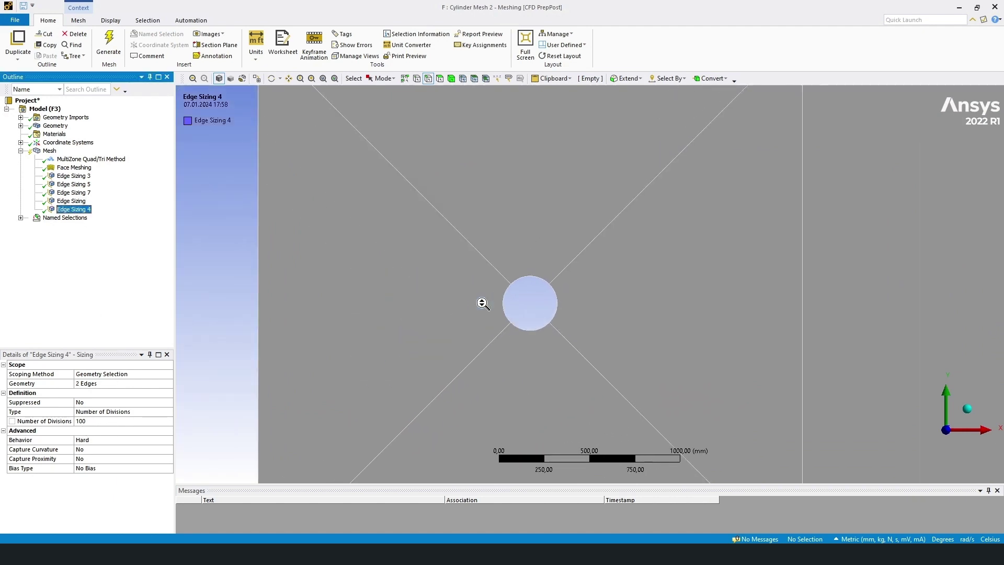
{"action": "key", "text": "F7"}
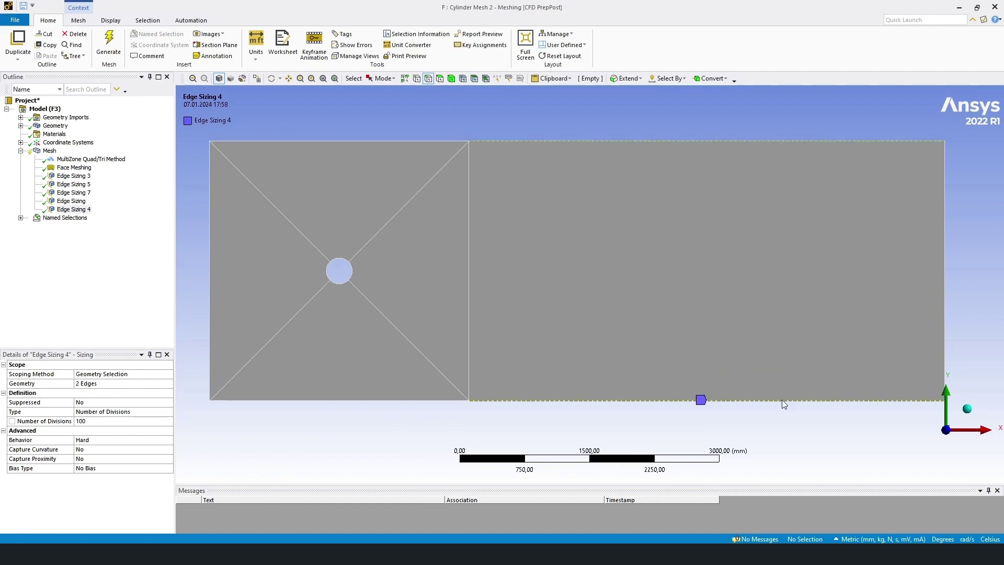
{"action": "left_click_drag", "start_coordinate": [779, 397], "coordinate": [526, 407]}
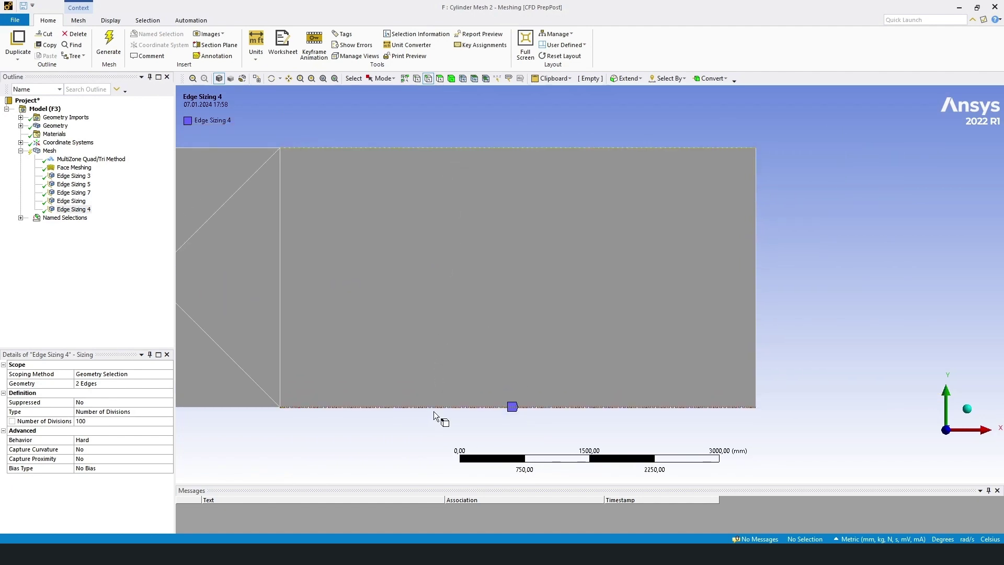
- Assign the top and bottom downstream edges to Edge Sizing 4, keeping 100 divisions
{"action": "left_click", "coordinate": [104, 386]}
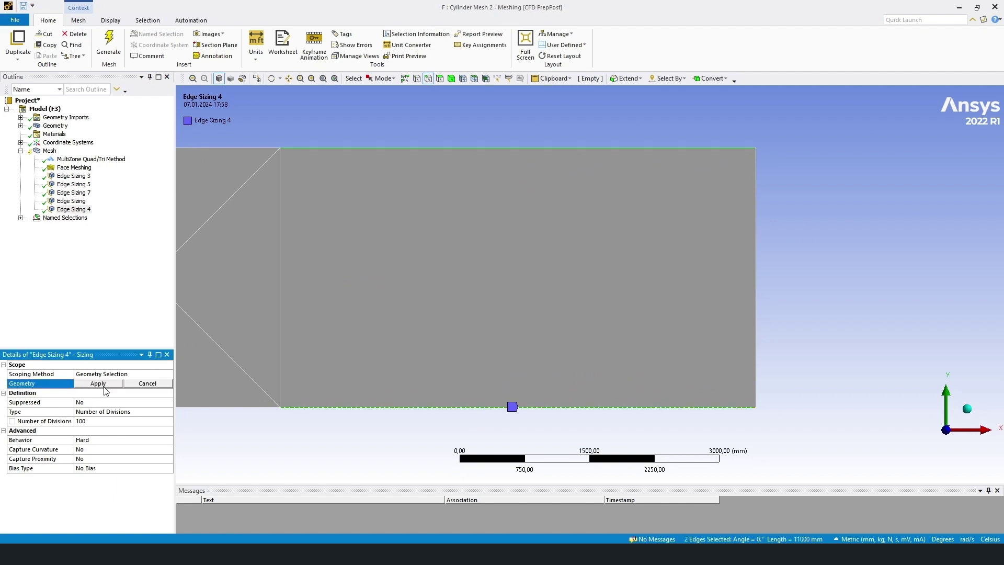
{"action": "left_click", "coordinate": [108, 387]}
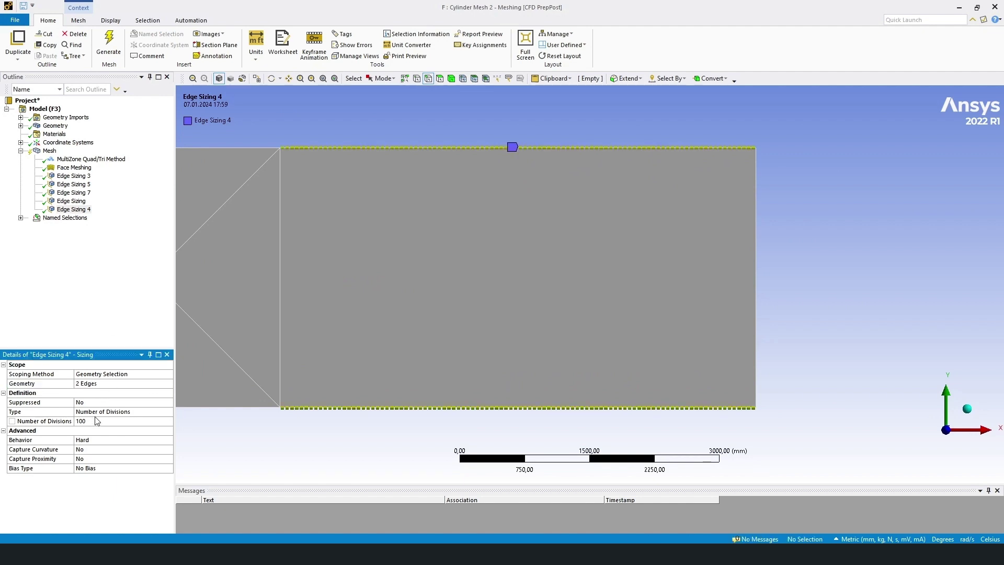
{"action": "left_click", "coordinate": [97, 421]}
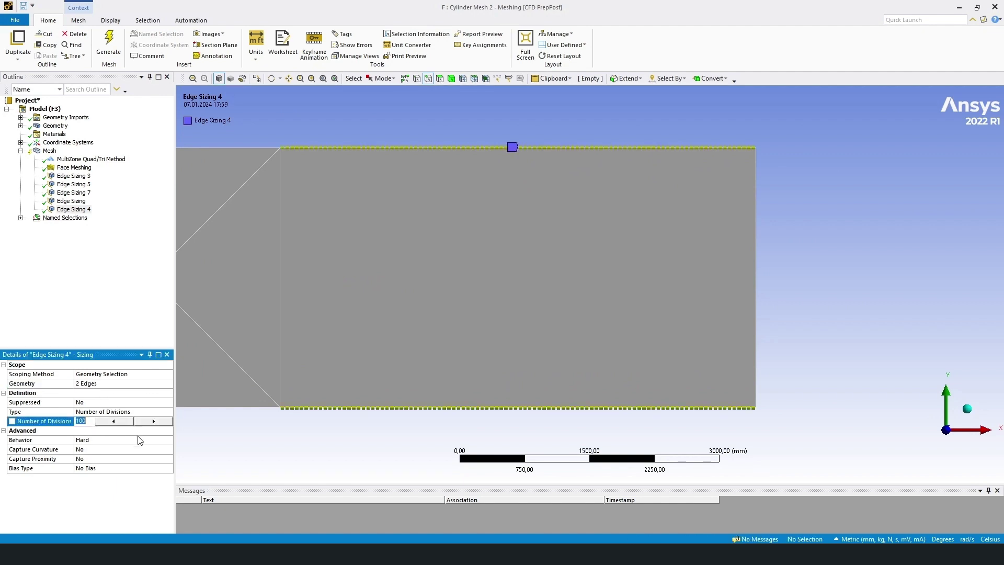
{"action": "left_click", "coordinate": [379, 457]}
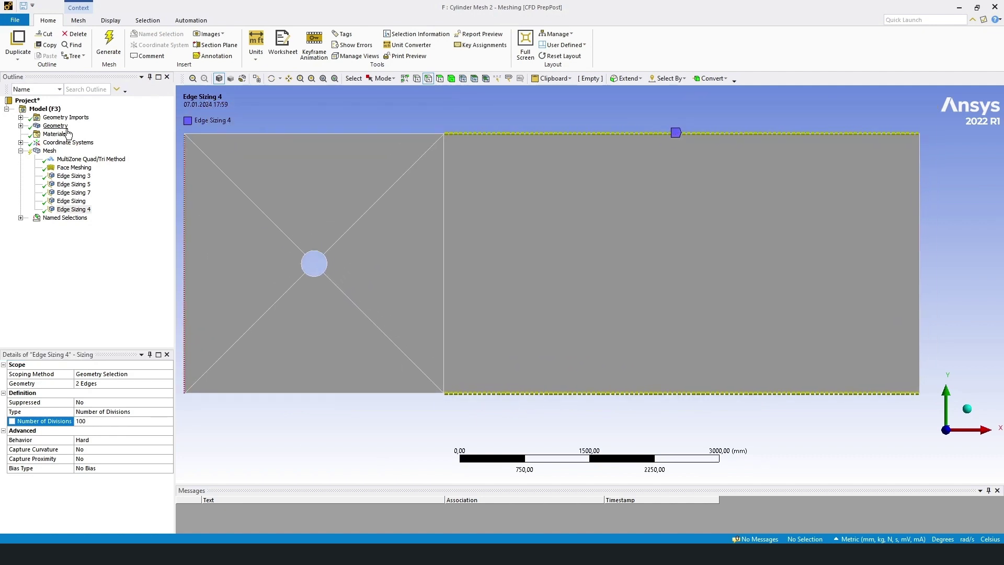
{"action": "left_click", "coordinate": [42, 153]}
{"action": "right_click", "coordinate": [41, 154]}
- Generate the mesh and zoom in on the dense cells around the cylinder and wake
{"action": "left_click", "coordinate": [63, 189]}
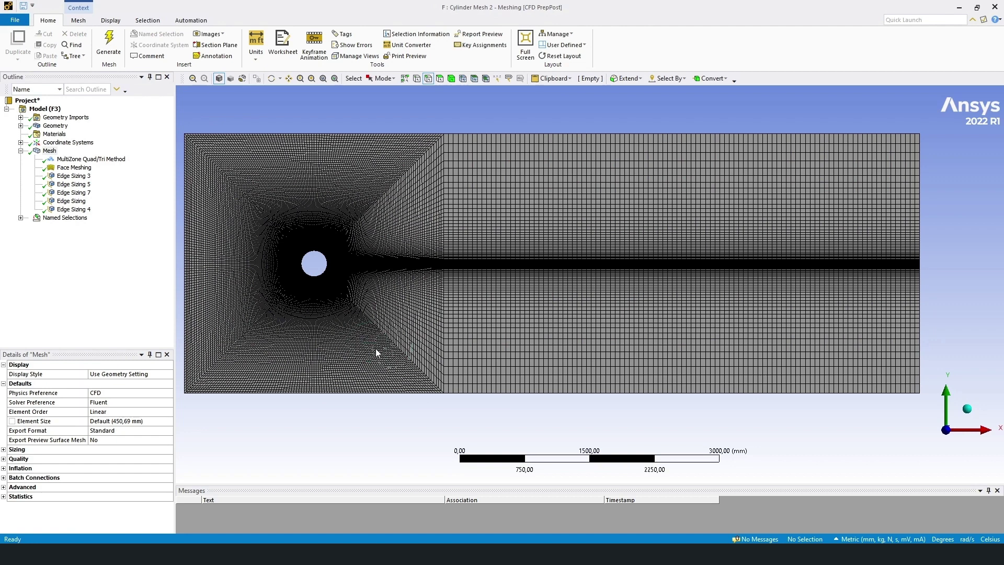
{"action": "left_click_drag", "start_coordinate": [377, 352], "coordinate": [472, 373]}
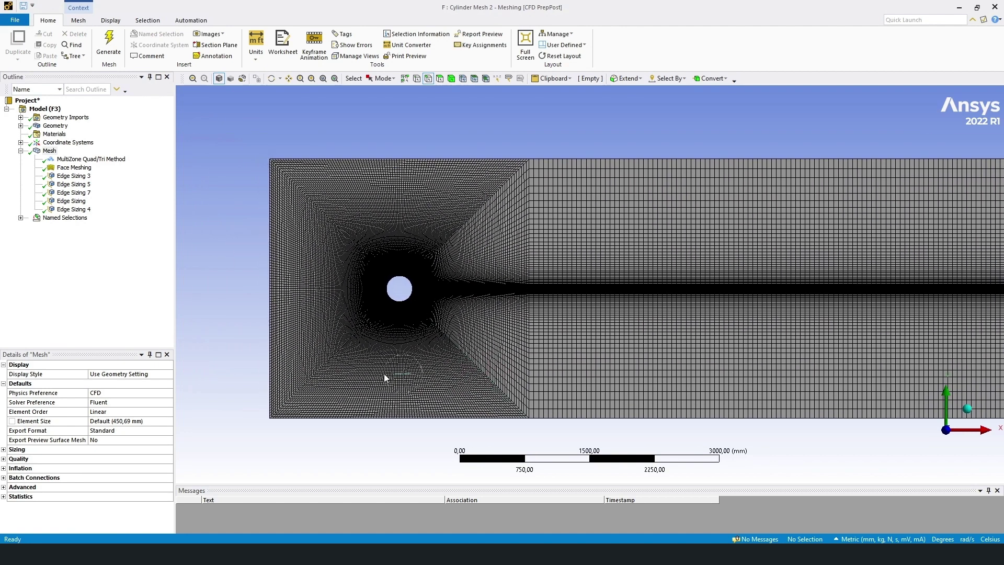
{"action": "left_click_drag", "start_coordinate": [406, 371], "coordinate": [400, 367]}
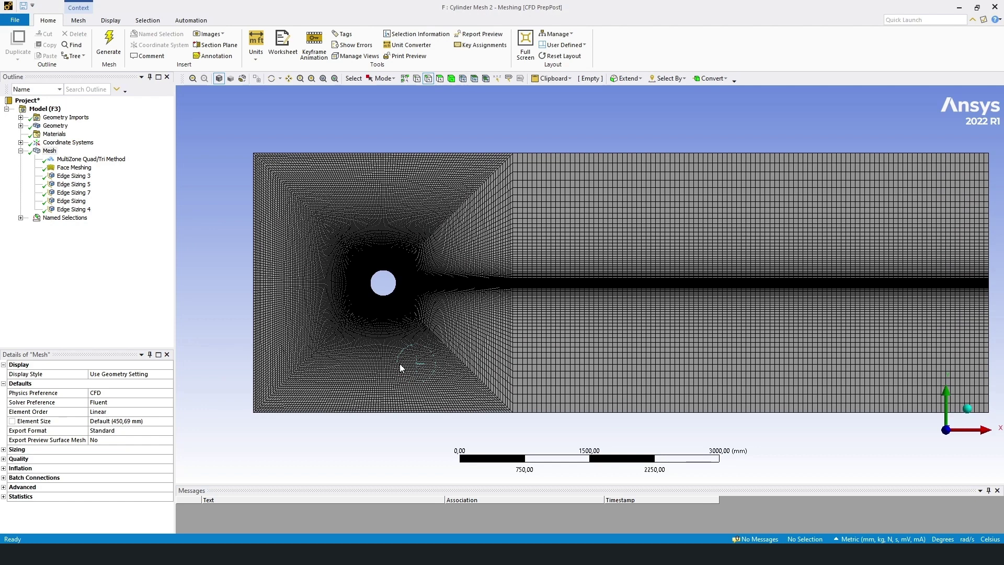
{"action": "scroll", "coordinate": [181, 273], "scroll_direction": "up", "scroll_amount": 1}
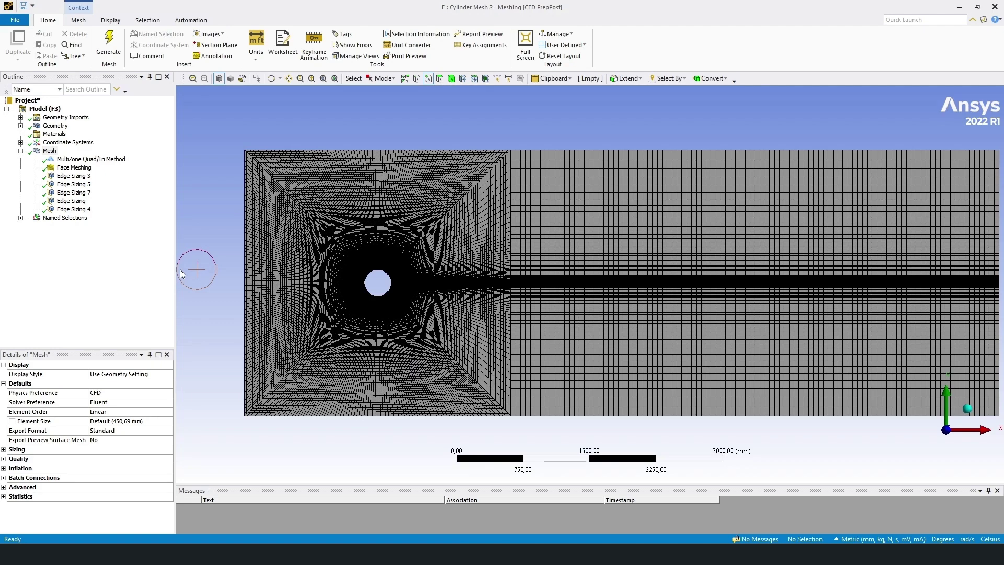
{"action": "scroll", "coordinate": [352, 285], "scroll_direction": "up", "scroll_amount": 10}
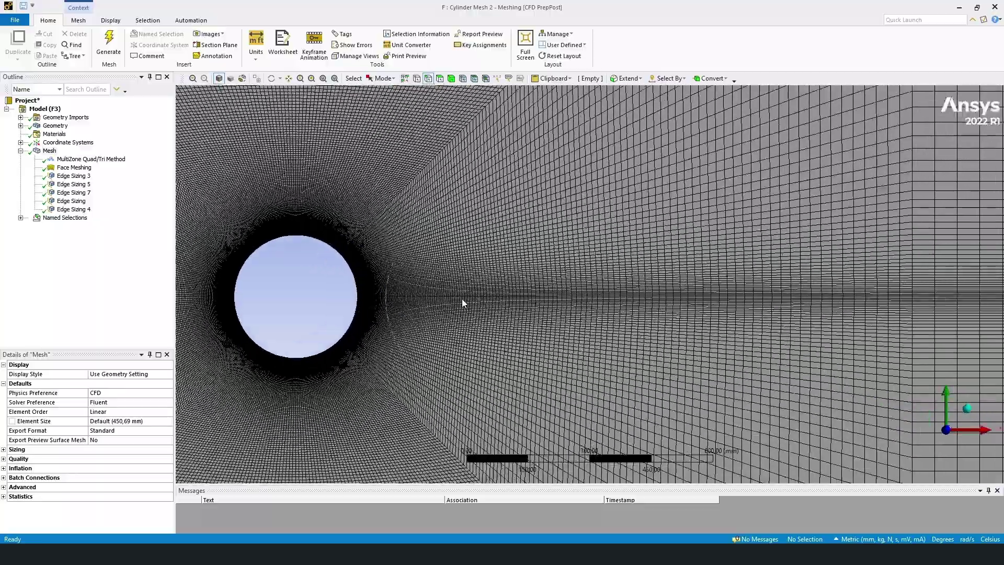
{"action": "scroll", "coordinate": [463, 299], "scroll_direction": "up", "scroll_amount": 10}
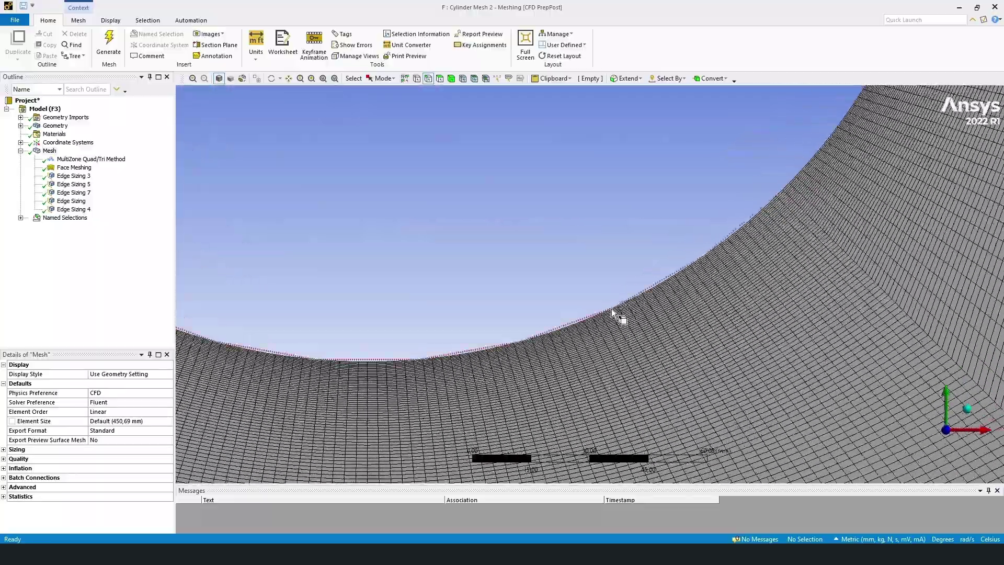
{"action": "scroll", "coordinate": [610, 319], "scroll_direction": "up", "scroll_amount": 5}
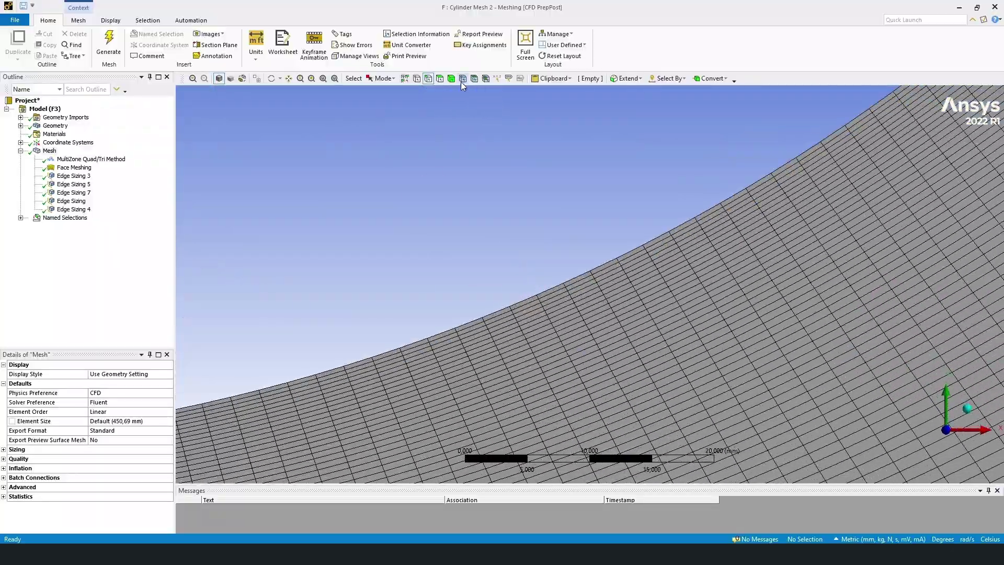
{"action": "left_click", "coordinate": [463, 78]}
{"action": "scroll", "coordinate": [569, 319], "scroll_direction": "up", "scroll_amount": 4}
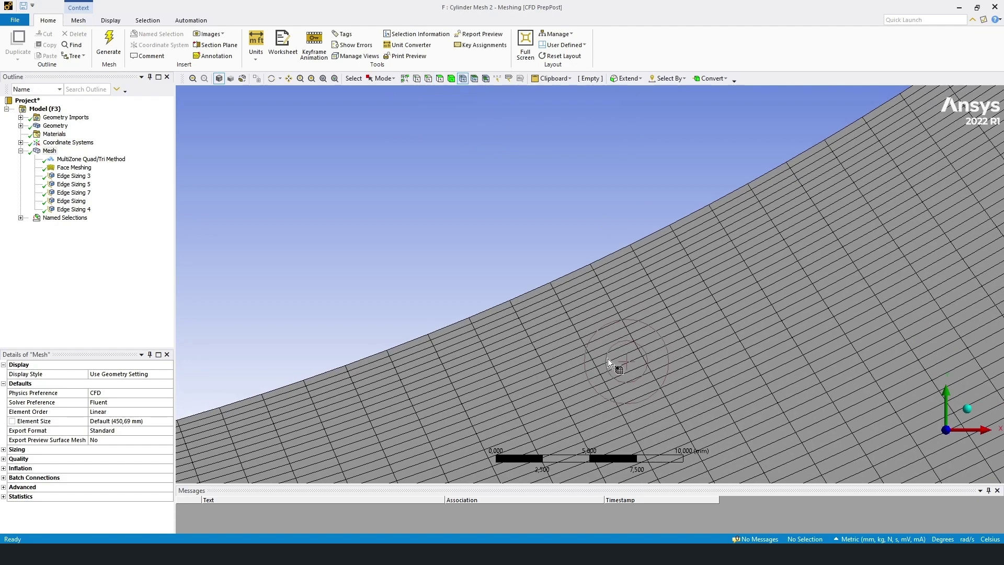
{"action": "left_click", "coordinate": [521, 282]}
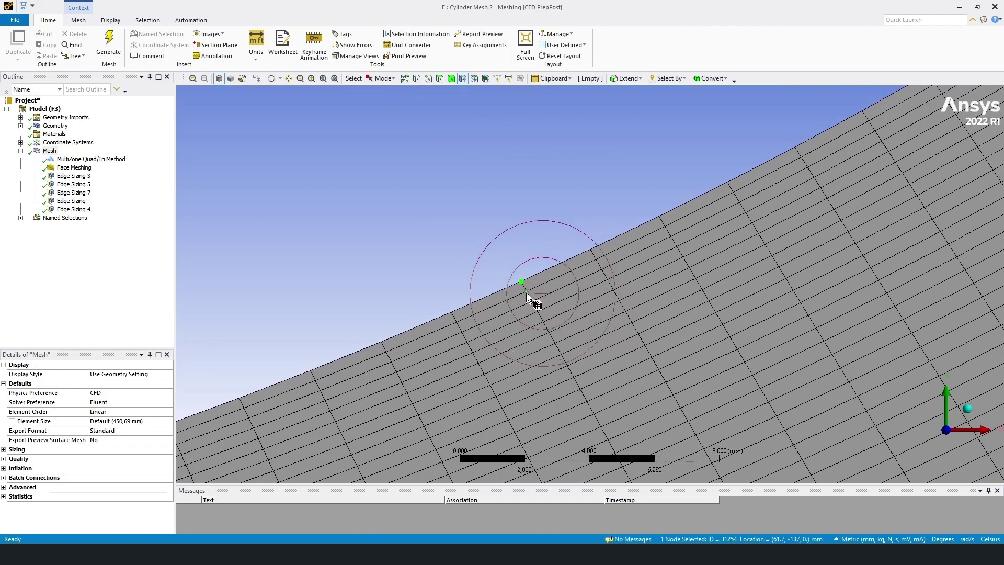
{"action": "left_click", "coordinate": [527, 292], "text": "ctrl"}
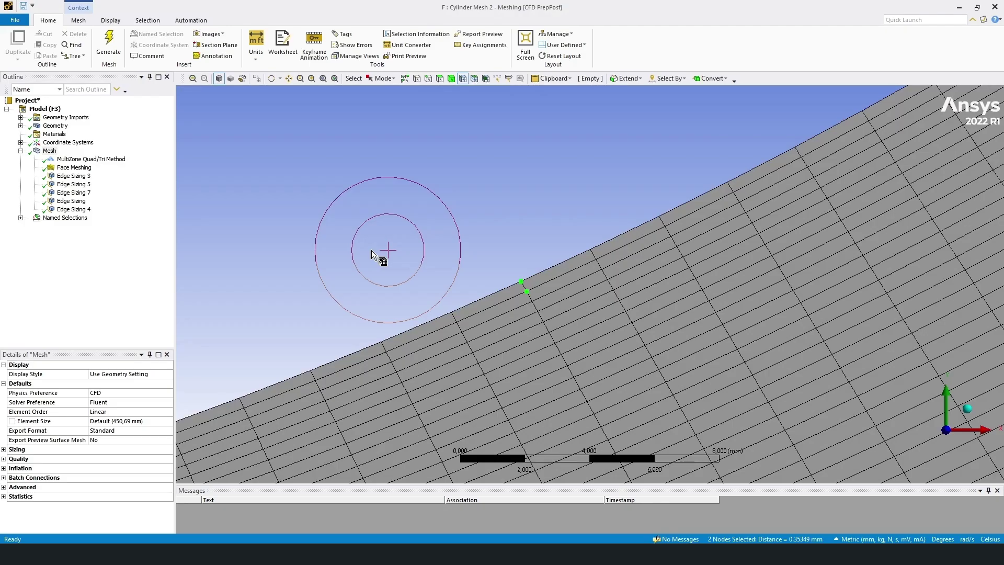
{"action": "scroll", "coordinate": [403, 278], "scroll_direction": "down", "scroll_amount": 10}
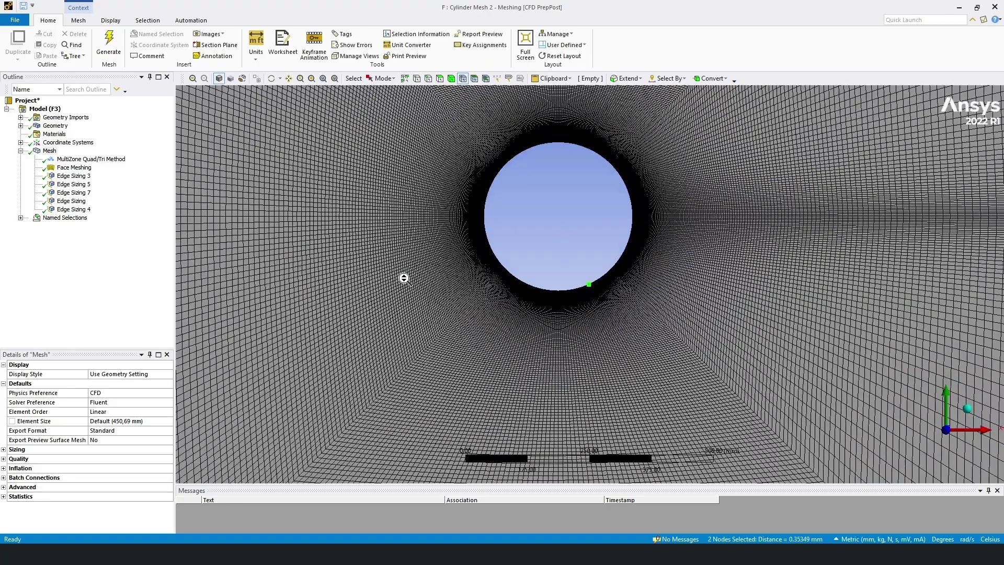
{"action": "scroll", "coordinate": [417, 262], "scroll_direction": "down", "scroll_amount": 5}
{"action": "key", "text": "F7"}
{"action": "left_click", "coordinate": [542, 406]}
{"action": "left_click_drag", "start_coordinate": [532, 348], "coordinate": [531, 354]}
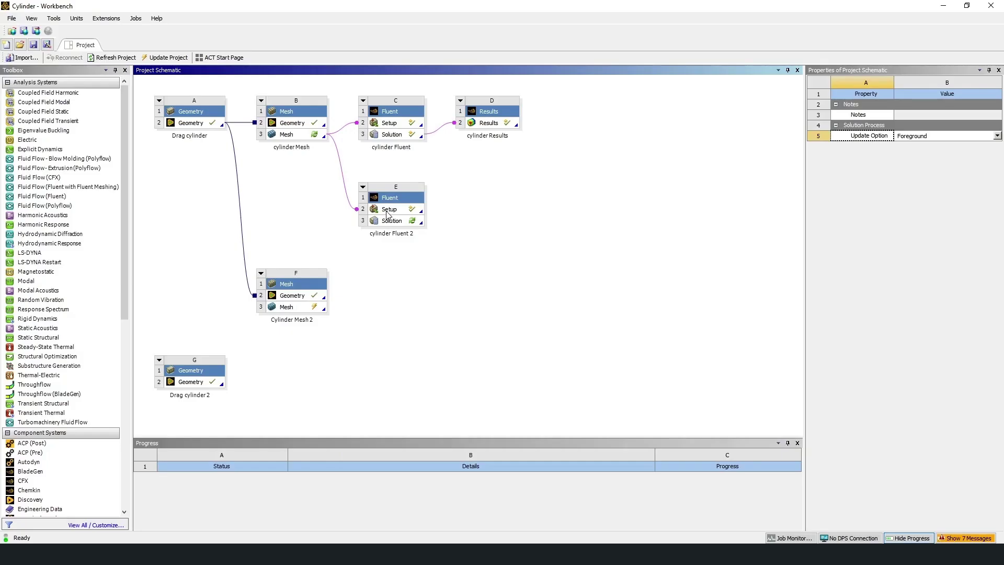
- Launch Fluent from the Fluent system's Setup cell with the launcher's default settings
{"action": "double_click", "coordinate": [389, 209]}
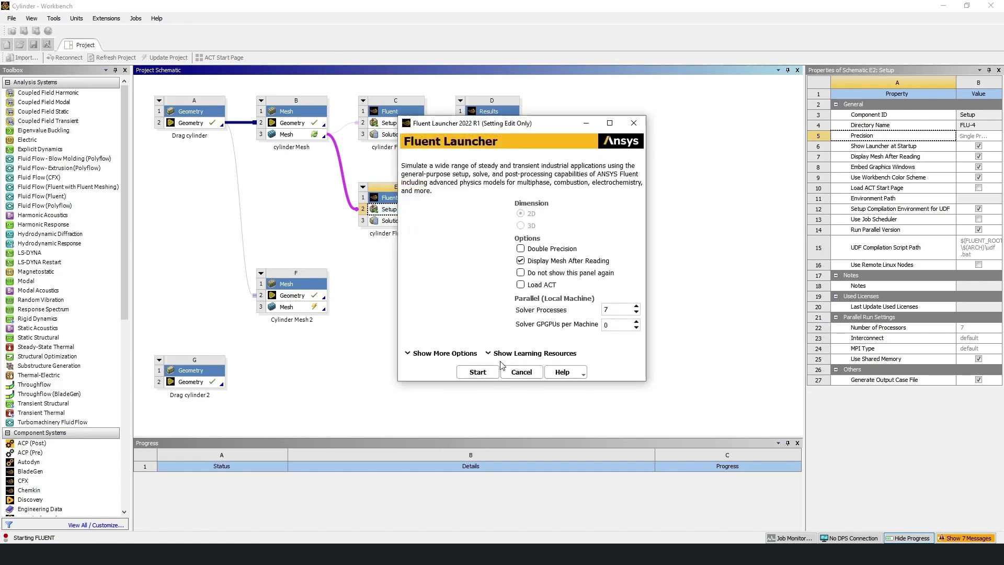
{"action": "left_click", "coordinate": [482, 373]}
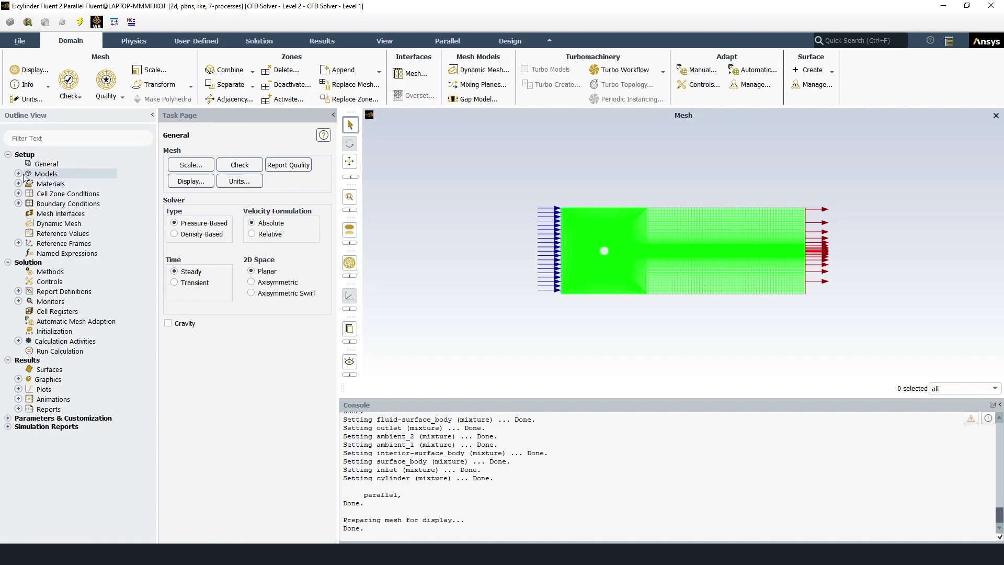
- Confirm the Viscous model as Realizable k-epsilon with Standard Wall Functions
{"action": "double_click", "coordinate": [47, 176]}
{"action": "double_click", "coordinate": [50, 176]}
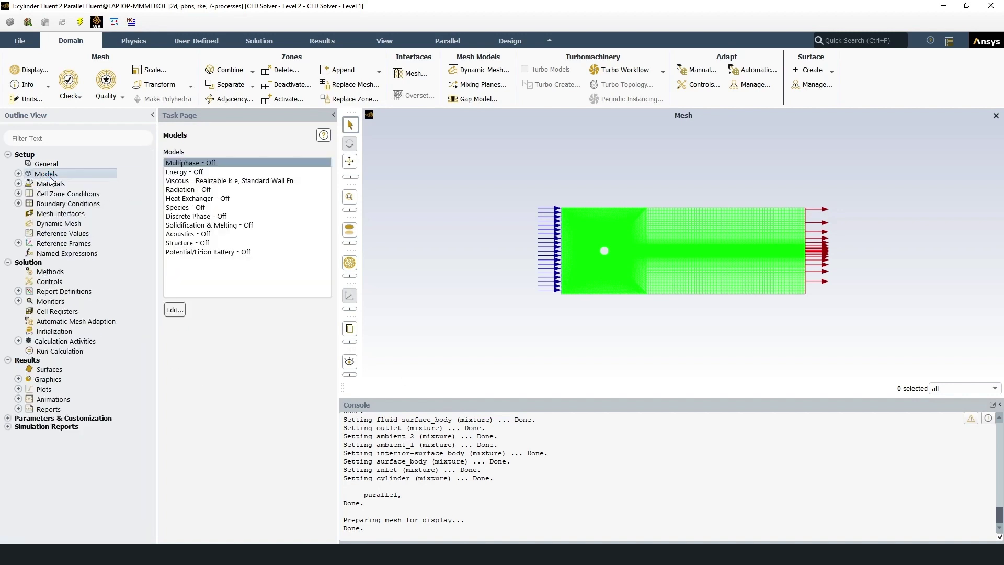
{"action": "left_click", "coordinate": [186, 181]}
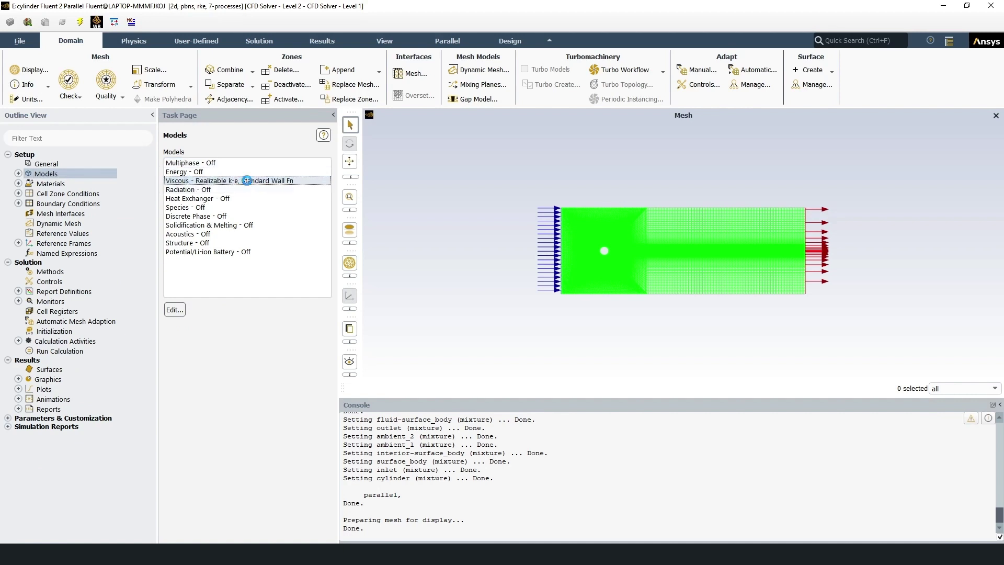
{"action": "double_click", "coordinate": [246, 180]}
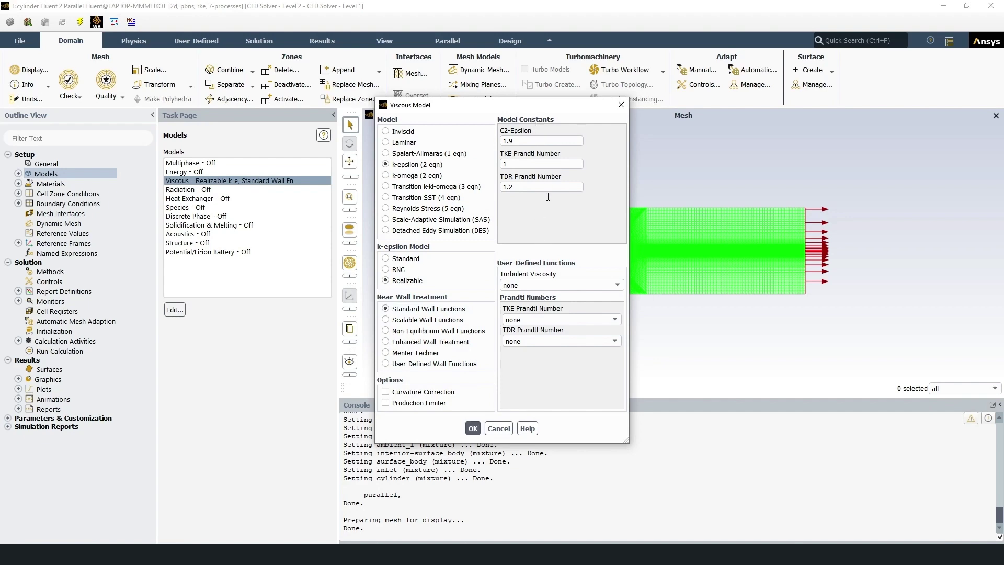
{"action": "left_click", "coordinate": [473, 428]}
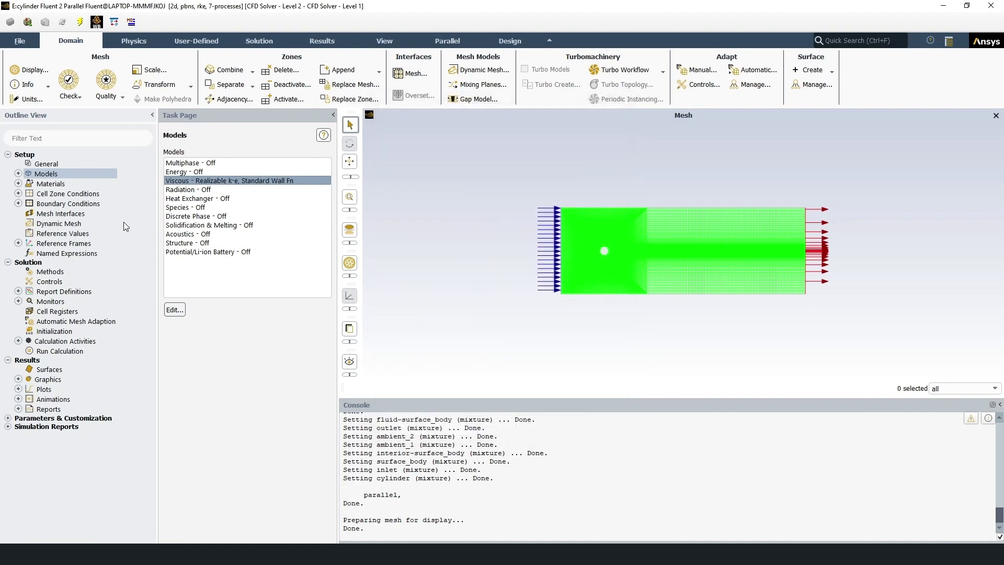
- Review water-liquid's properties: density 998.2 kg/m³ and viscosity 0.001003
{"action": "left_click", "coordinate": [19, 184]}
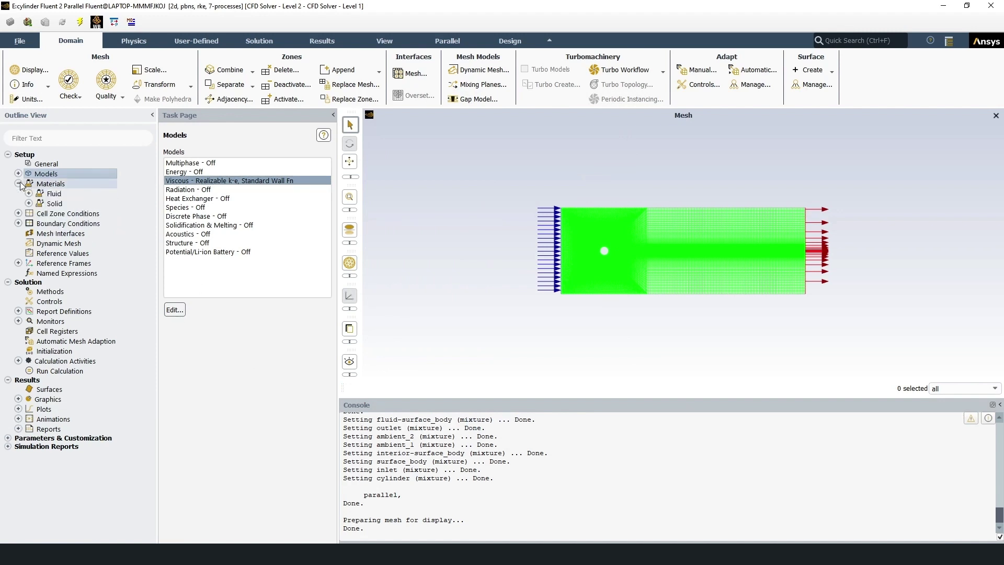
{"action": "double_click", "coordinate": [58, 189]}
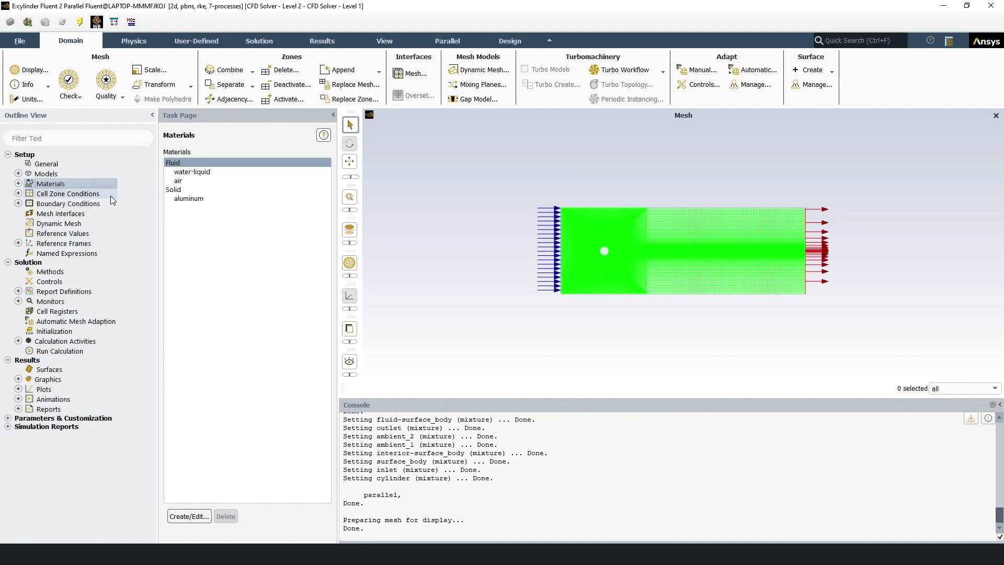
{"action": "left_click", "coordinate": [212, 177]}
{"action": "double_click", "coordinate": [212, 174]}
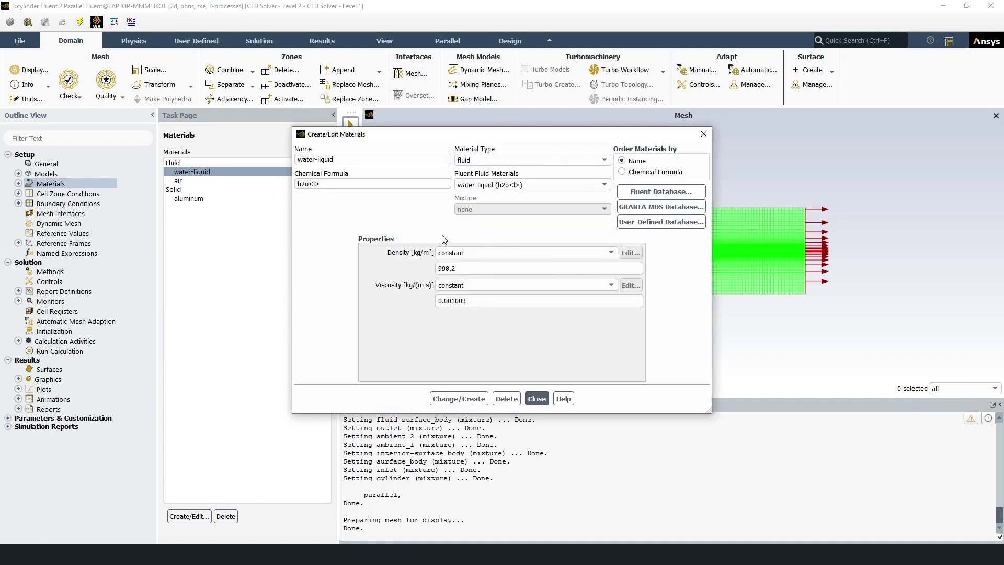
{"action": "left_click", "coordinate": [470, 301]}
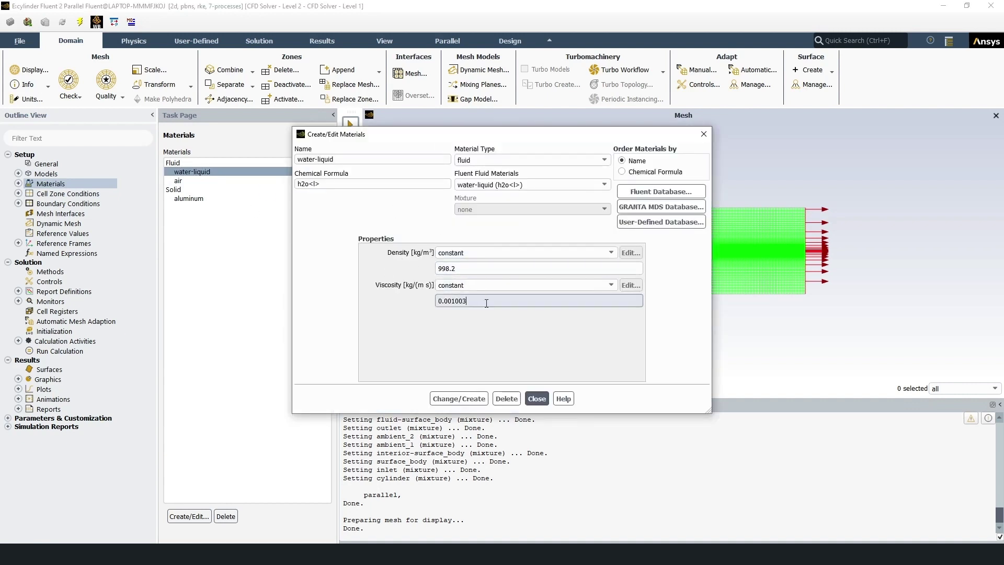
{"action": "left_click", "coordinate": [539, 400]}
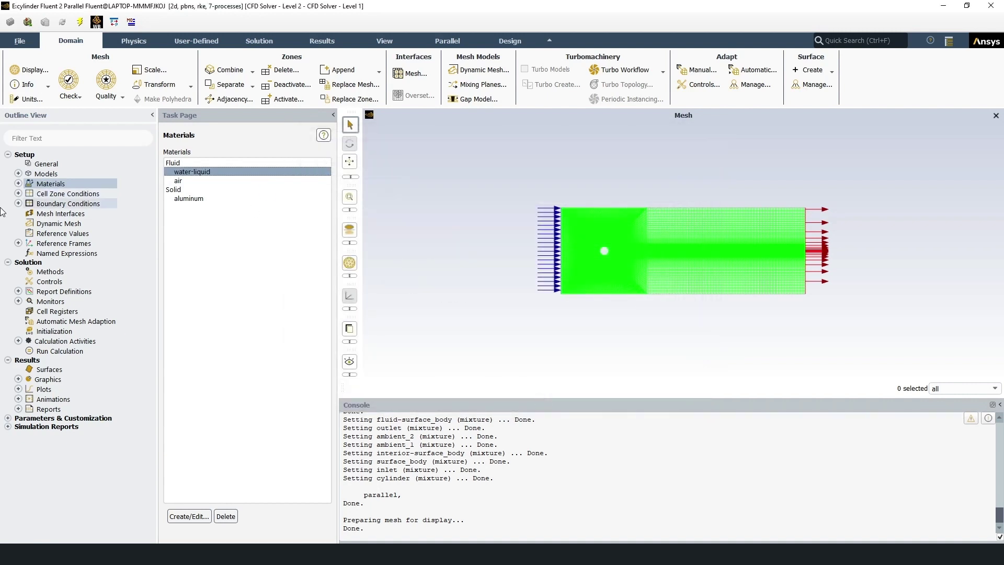
- Apply the inlet as a 2 m/s velocity inlet with 5% intensity and viscosity ratio 10
{"action": "left_click", "coordinate": [17, 205]}
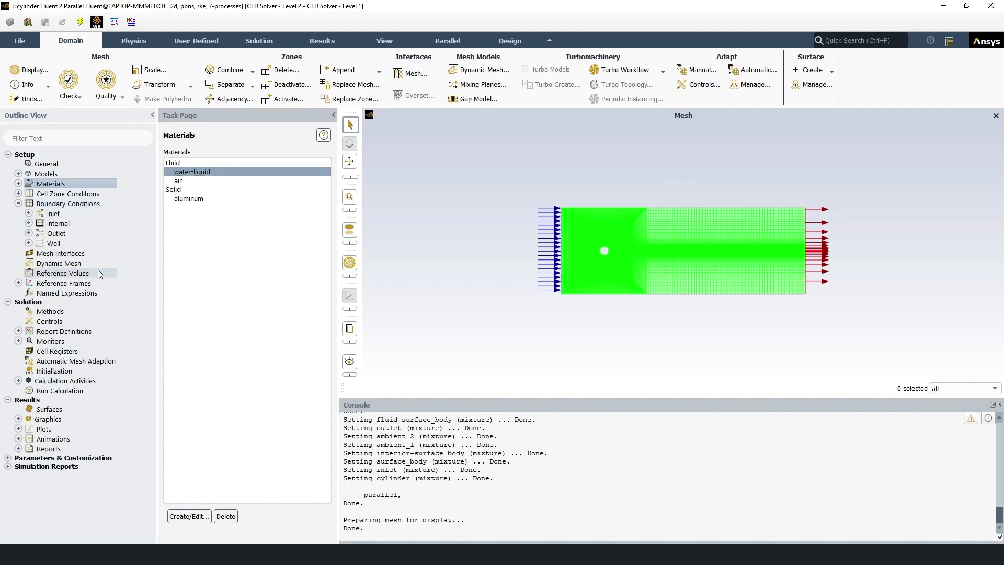
{"action": "double_click", "coordinate": [65, 215]}
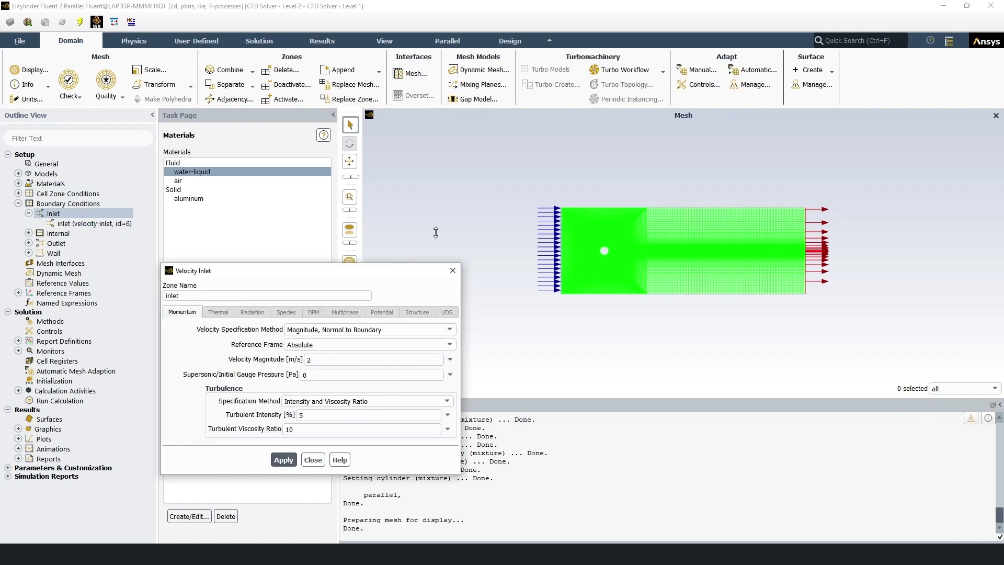
{"action": "left_click_drag", "start_coordinate": [393, 273], "coordinate": [529, 195]}
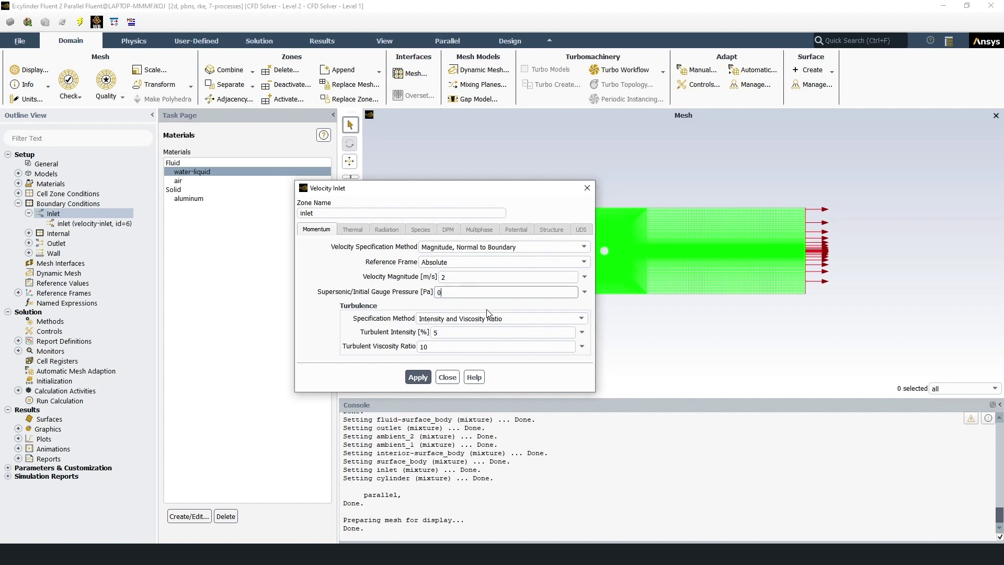
{"action": "left_click", "coordinate": [426, 378]}
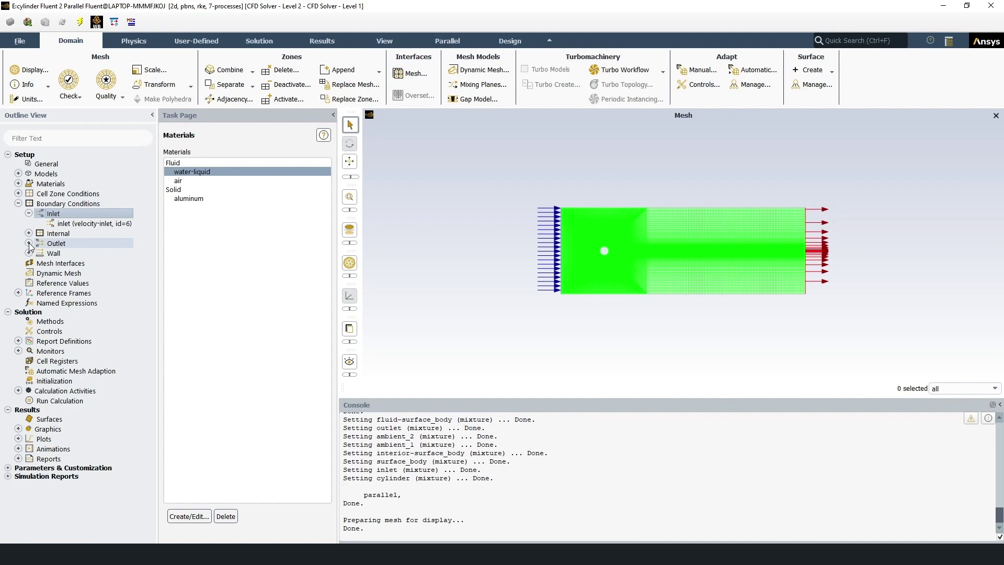
- Apply the outlet as a 0 Pa gauge pressure outlet with 5% backflow intensity
{"action": "left_click", "coordinate": [28, 243]}
{"action": "double_click", "coordinate": [75, 252]}
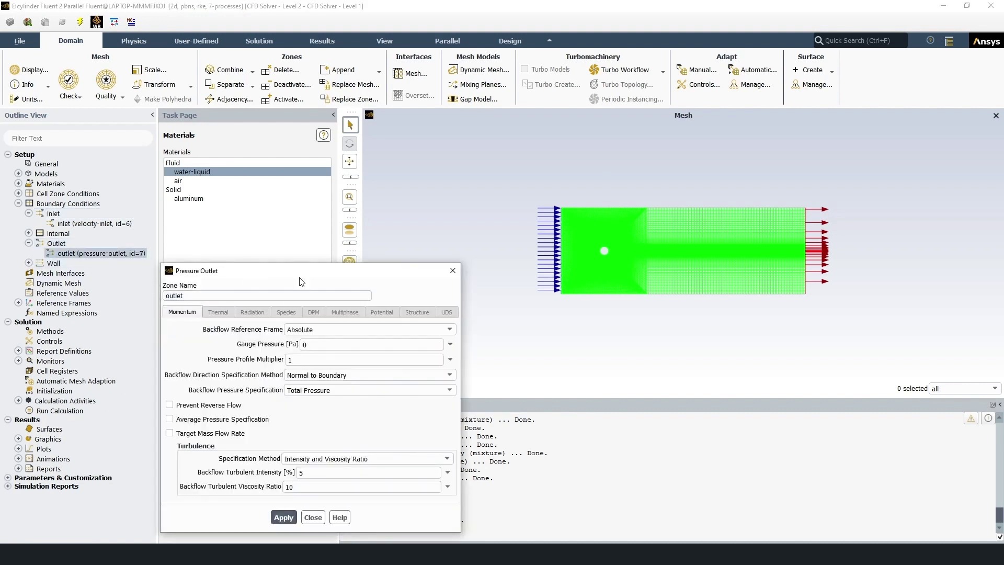
{"action": "left_click_drag", "start_coordinate": [301, 282], "coordinate": [463, 183]}
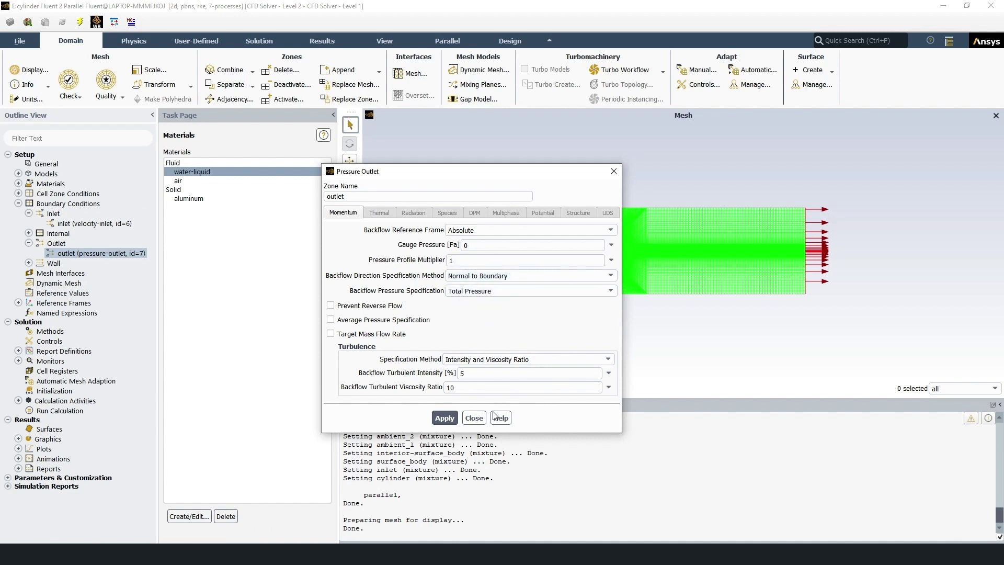
{"action": "left_click", "coordinate": [453, 419]}
{"action": "left_click", "coordinate": [474, 418]}
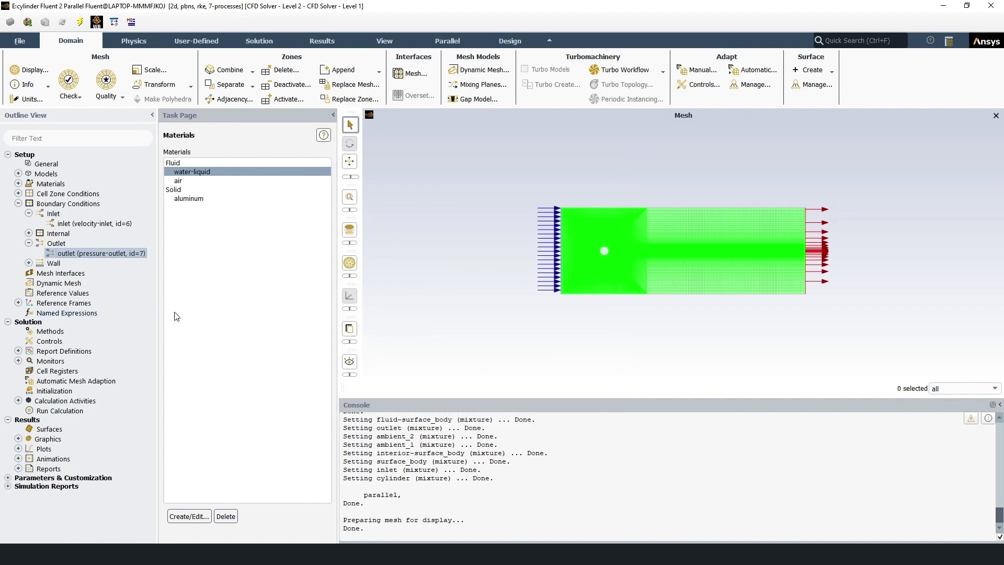
- List the wall zones and check that ambient_1 is a stationary, no-slip wall
{"action": "left_click", "coordinate": [28, 263]}
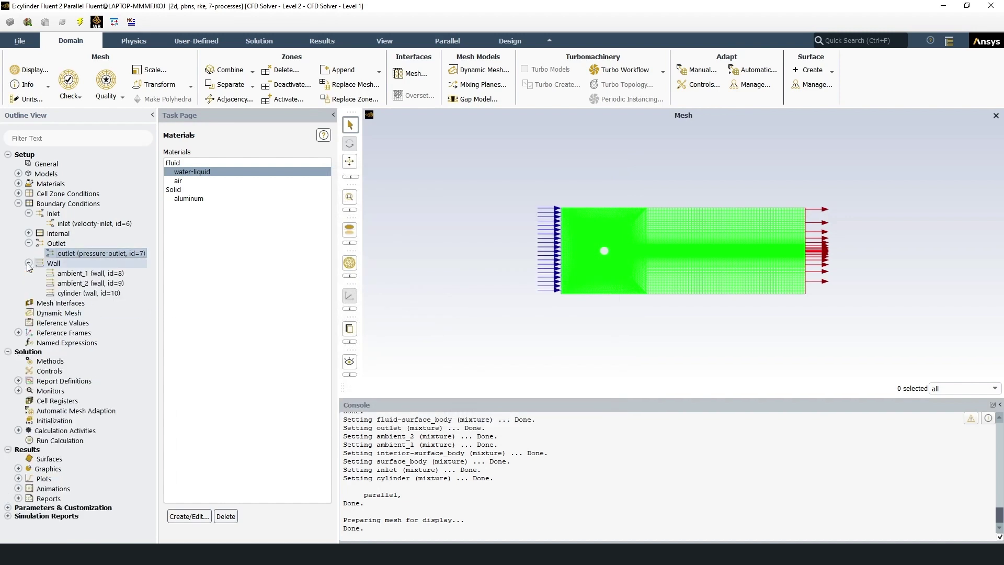
{"action": "left_click", "coordinate": [85, 283]}
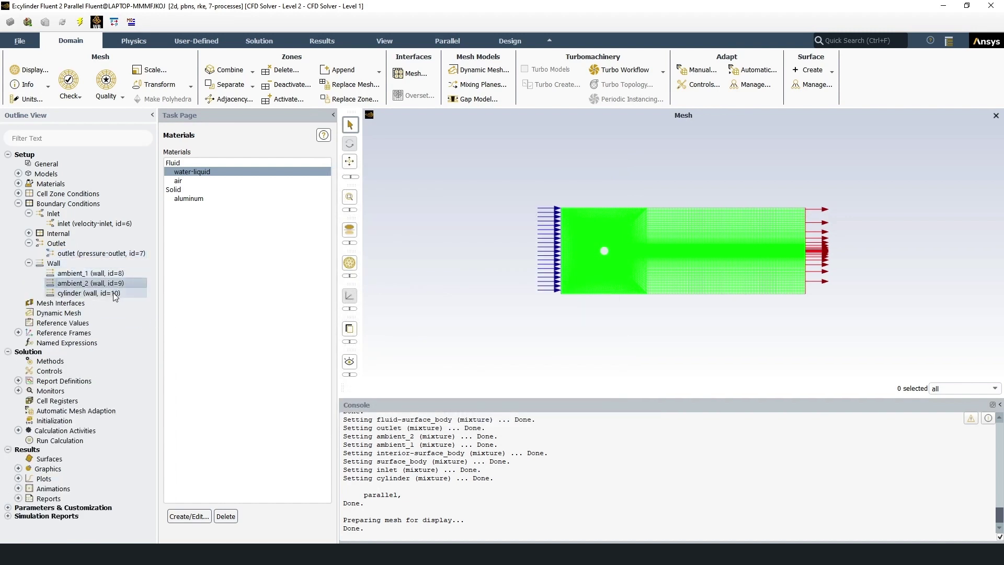
{"action": "left_click", "coordinate": [115, 276]}
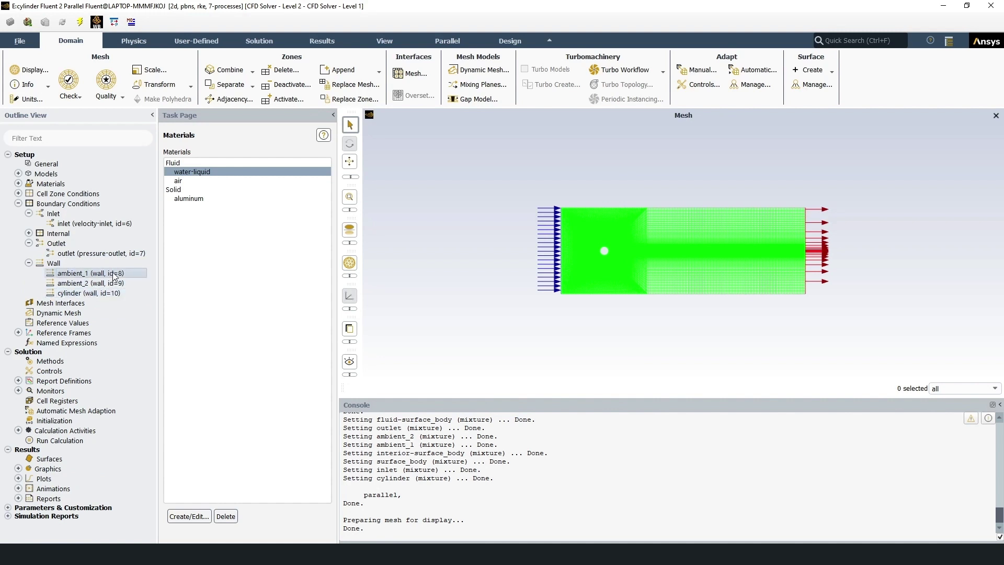
{"action": "double_click", "coordinate": [116, 276]}
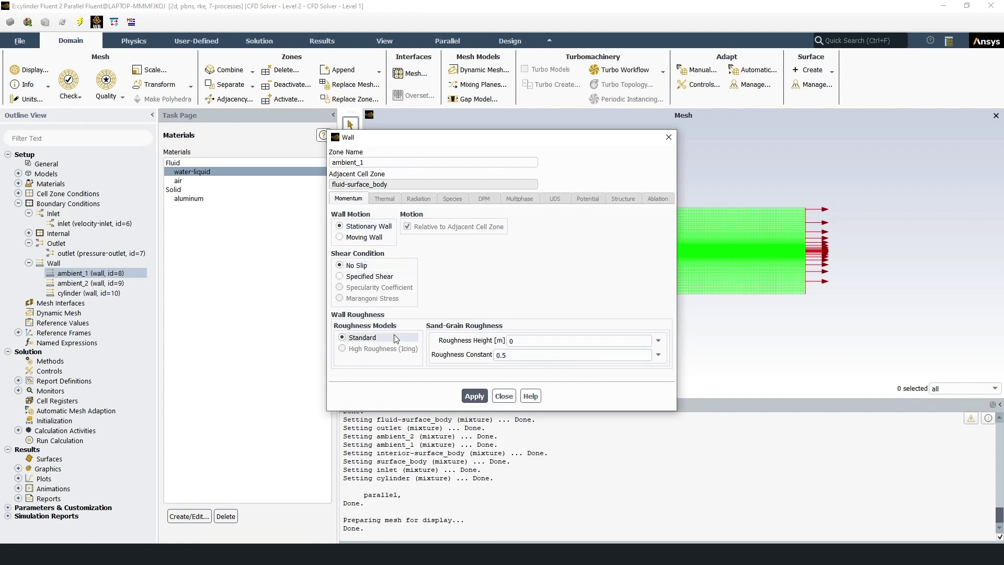
{"action": "left_click", "coordinate": [500, 396]}
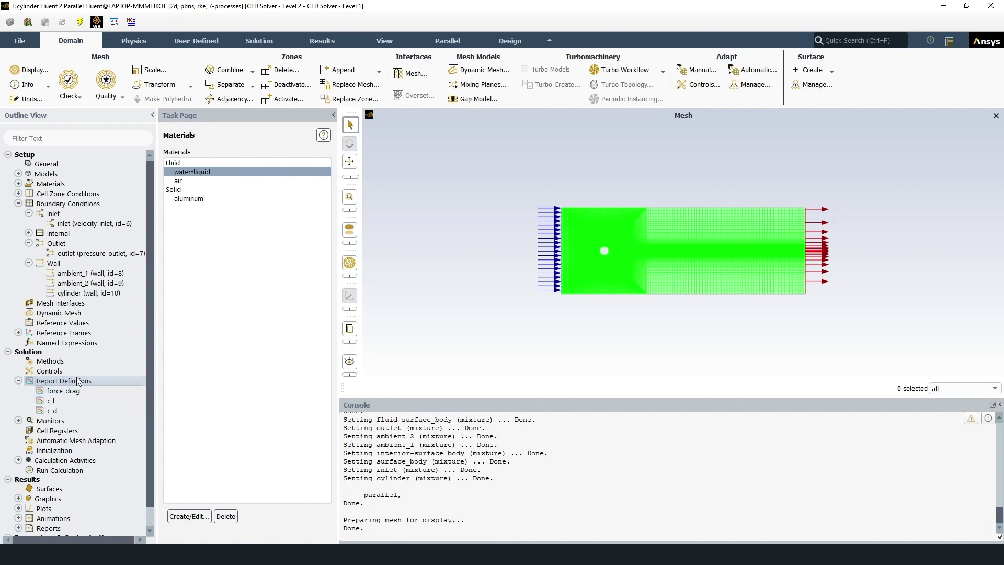
- Try a new drag report definition, switching between force and coefficient output, then cancel it
{"action": "double_click", "coordinate": [77, 381]}
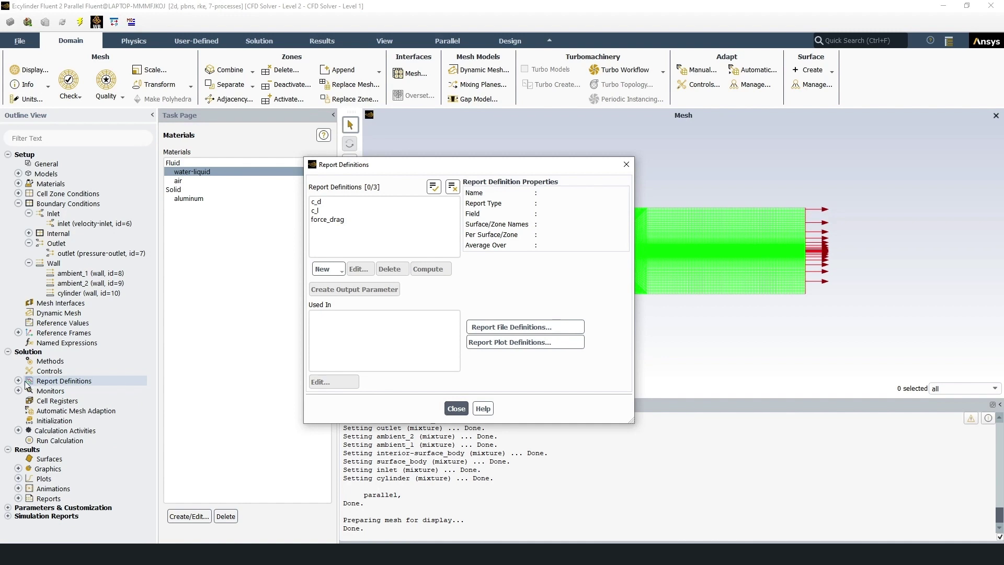
{"action": "left_click", "coordinate": [325, 269]}
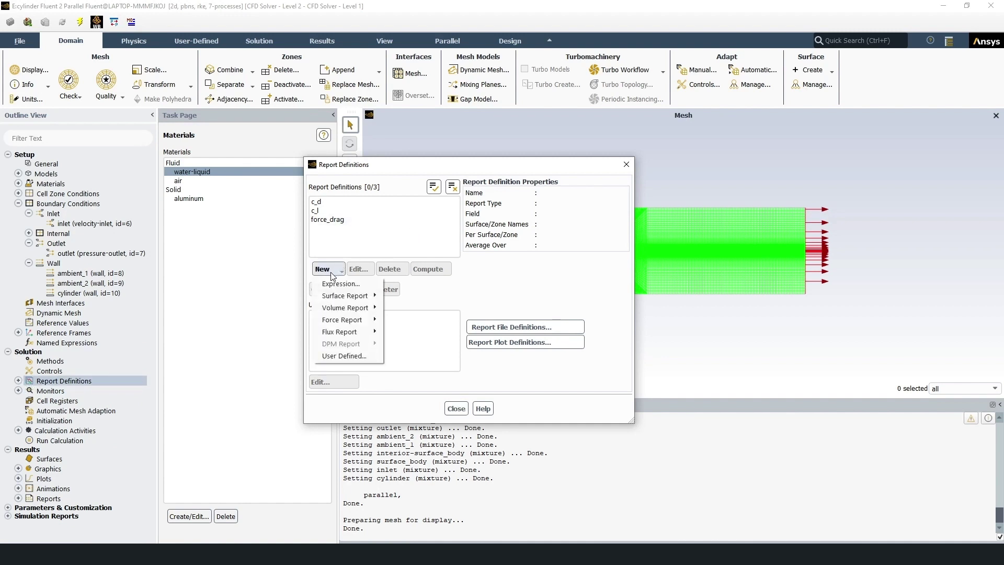
{"action": "mouse_move", "coordinate": [358, 322]}
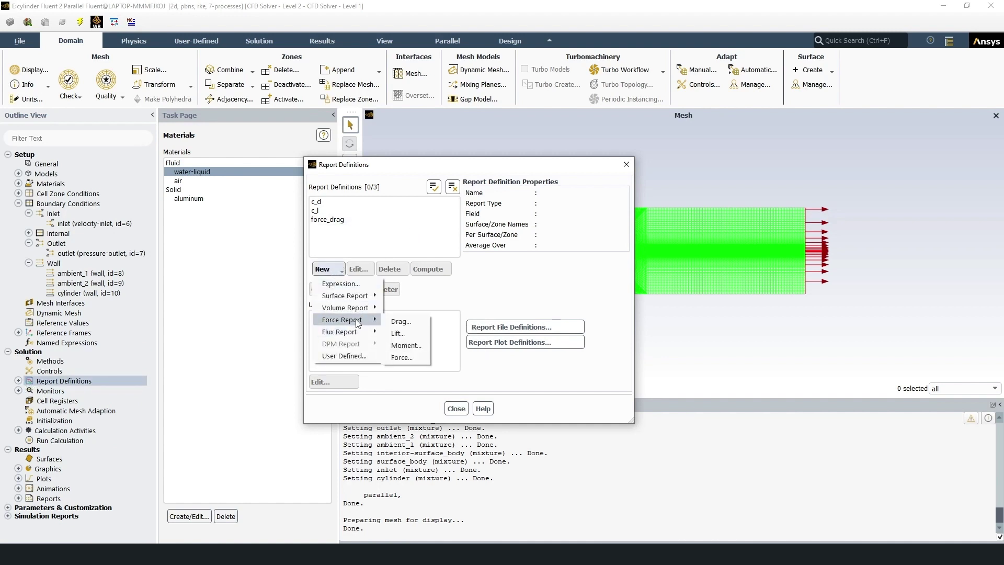
{"action": "left_click", "coordinate": [401, 321]}
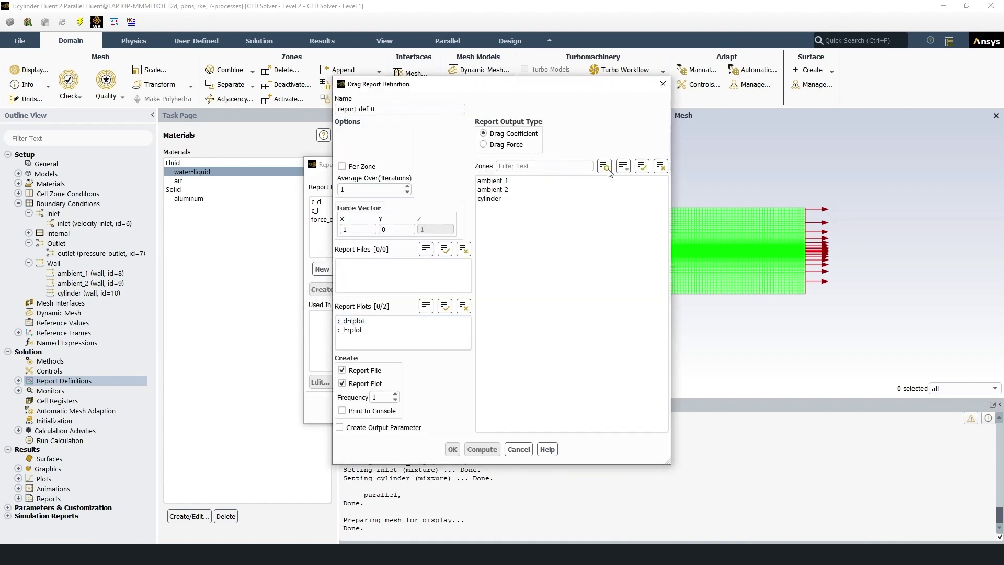
{"action": "left_click", "coordinate": [521, 146]}
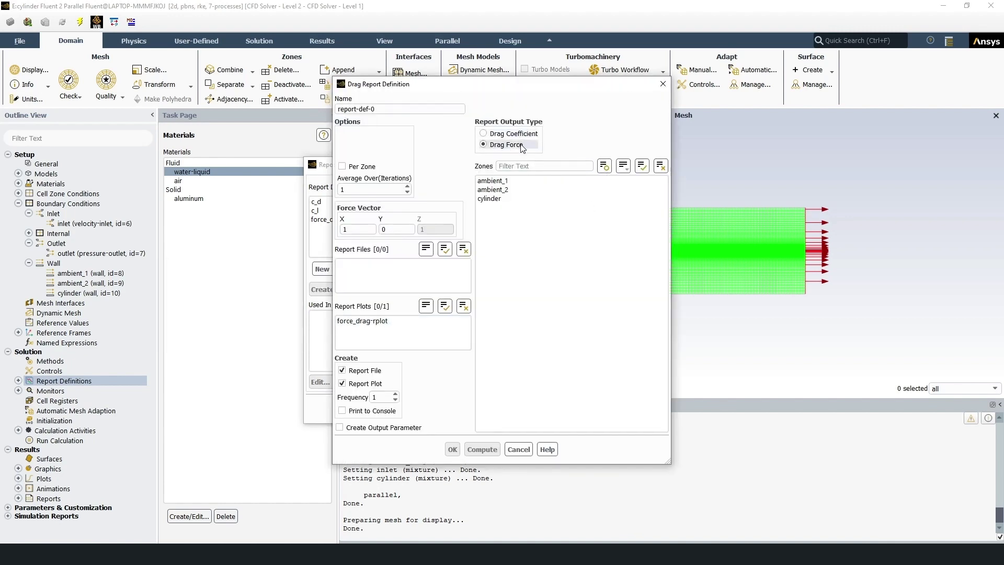
{"action": "left_click", "coordinate": [512, 134]}
{"action": "left_click", "coordinate": [518, 450]}
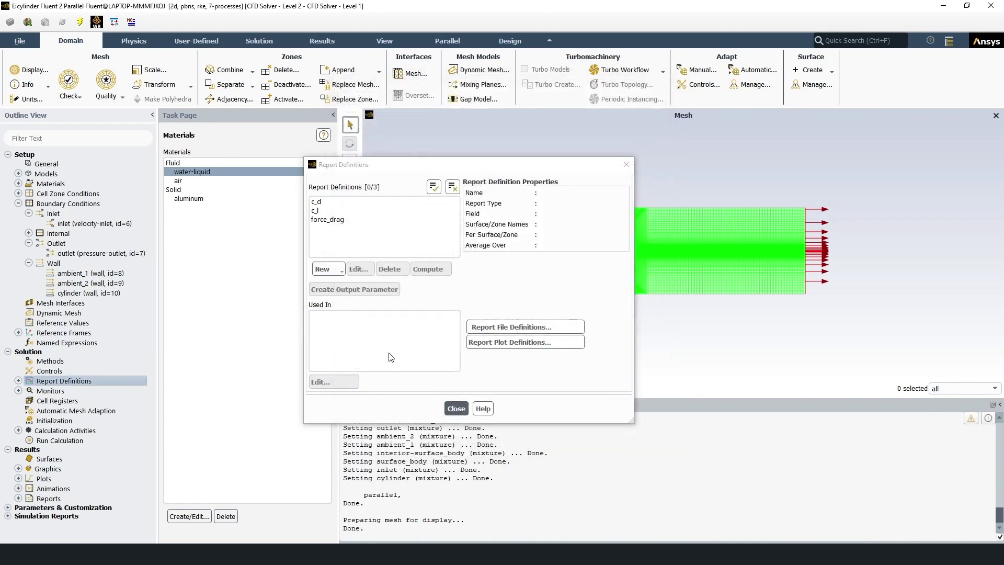
- Inspect the existing c_d, c_l and force_drag report definitions, then close the manager
{"action": "left_click", "coordinate": [344, 203]}
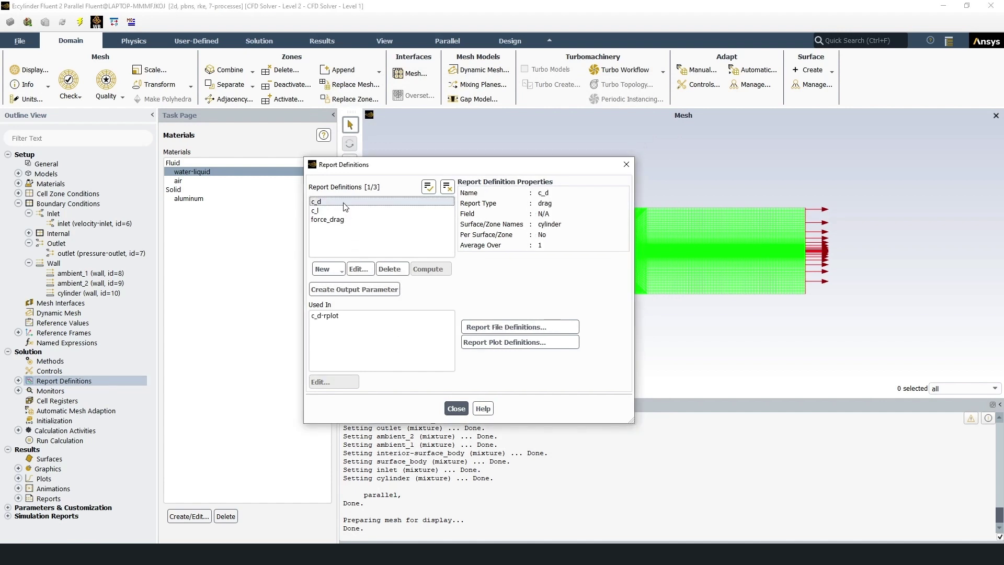
{"action": "mouse_move", "coordinate": [344, 204]}
{"action": "left_mouse_down"}
{"action": "mouse_move", "coordinate": [362, 228]}
{"action": "mouse_move", "coordinate": [349, 204]}
{"action": "left_mouse_up"}
{"action": "left_click", "coordinate": [349, 208]}
{"action": "left_click", "coordinate": [334, 205]}
{"action": "left_click", "coordinate": [337, 211]}
{"action": "left_click", "coordinate": [341, 220]}
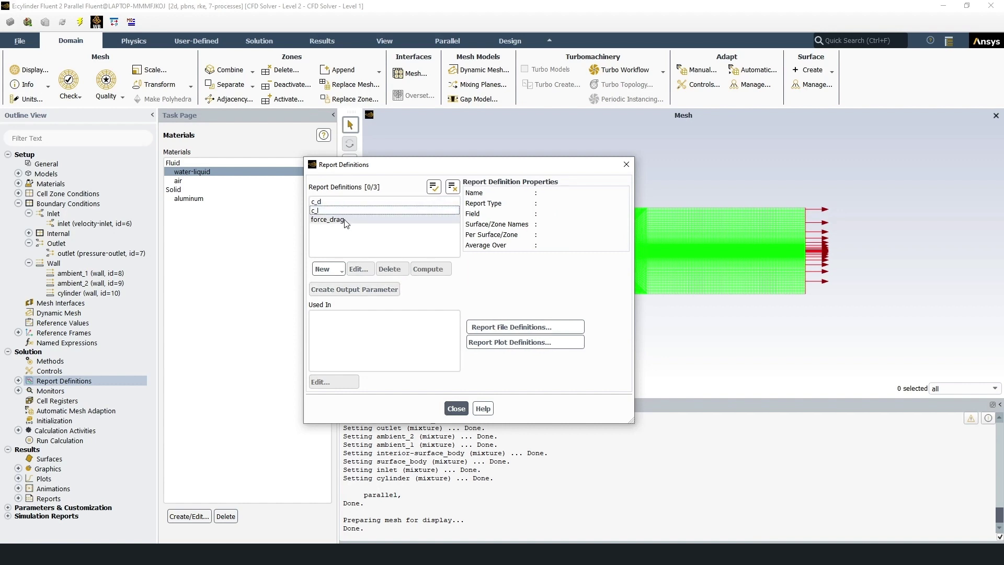
{"action": "left_click", "coordinate": [400, 219]}
{"action": "left_click", "coordinate": [460, 409]}
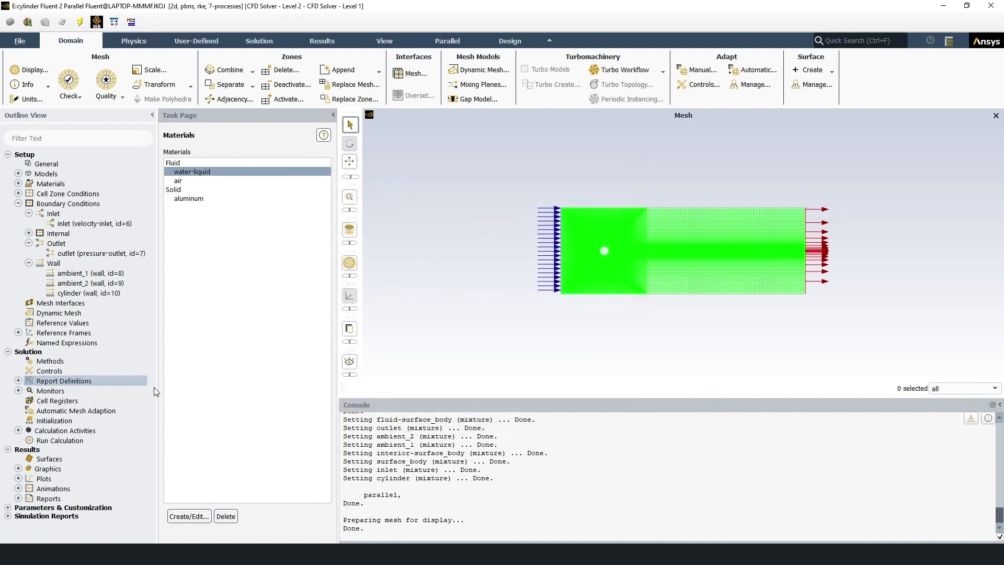
- Check that the c_d-rplot report plot tracks c_d labelled Cd, and cancel without changes
{"action": "left_click", "coordinate": [18, 391]}
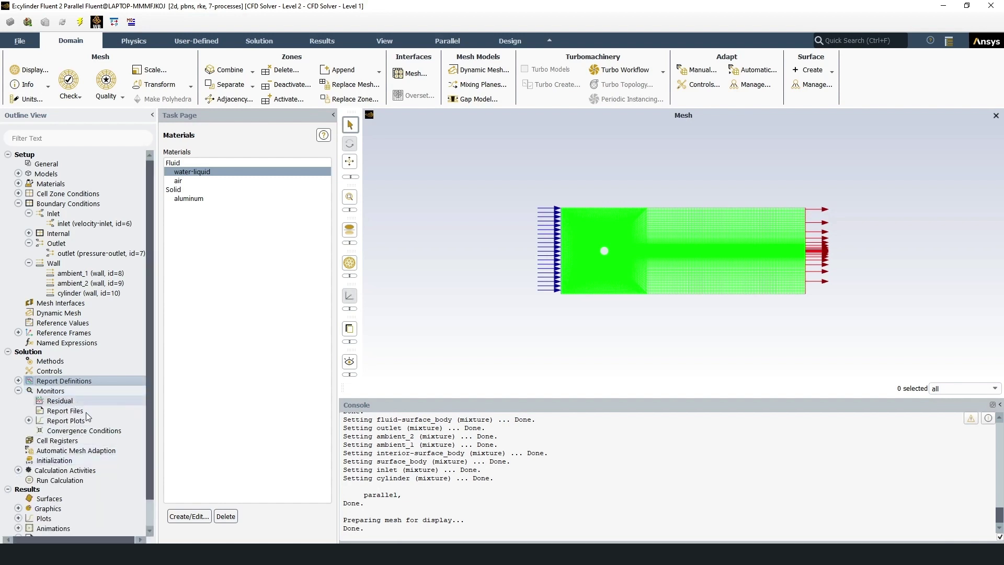
{"action": "left_click", "coordinate": [29, 420]}
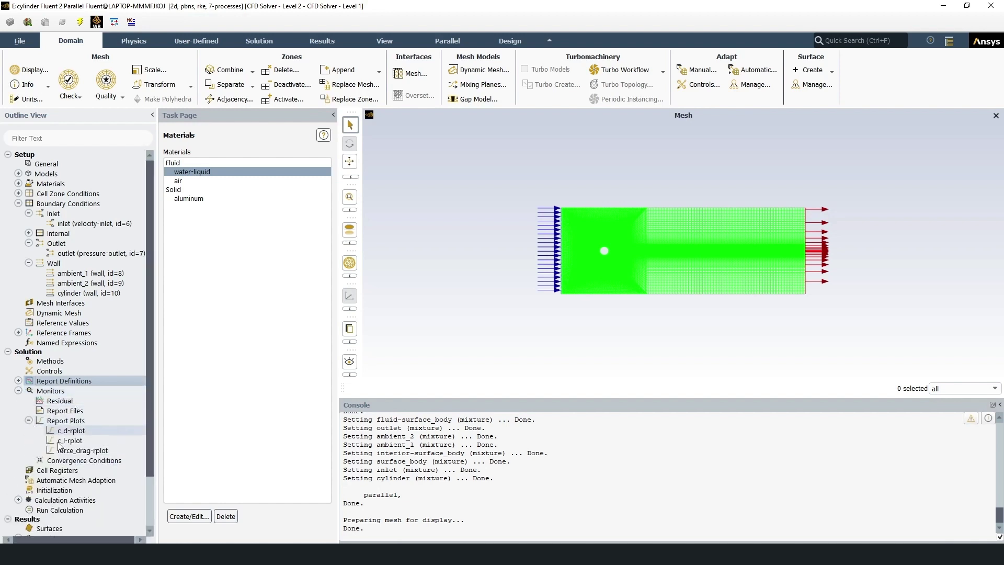
{"action": "double_click", "coordinate": [99, 431]}
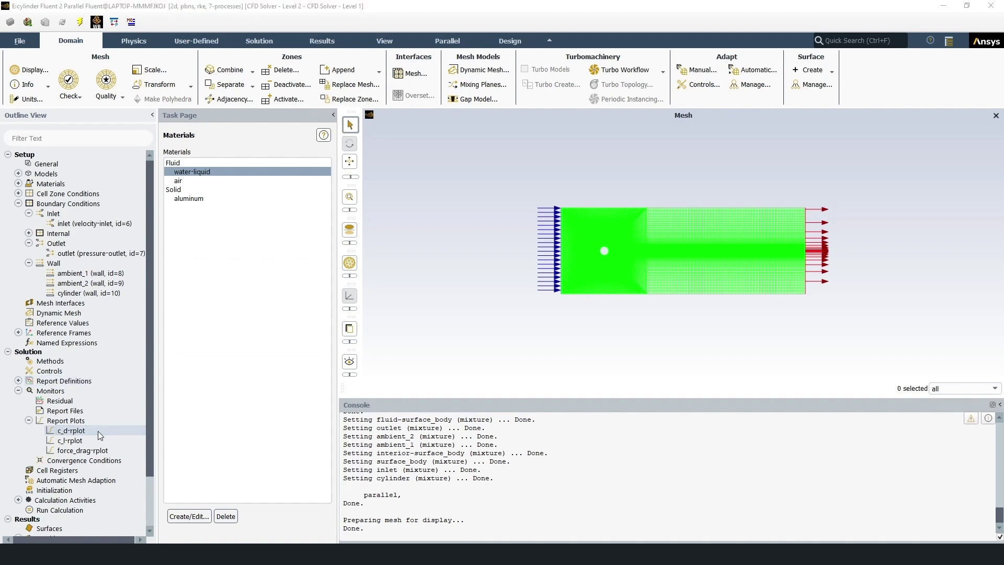
{"action": "left_click_drag", "start_coordinate": [335, 274], "coordinate": [367, 175]}
{"action": "left_click", "coordinate": [442, 424]}
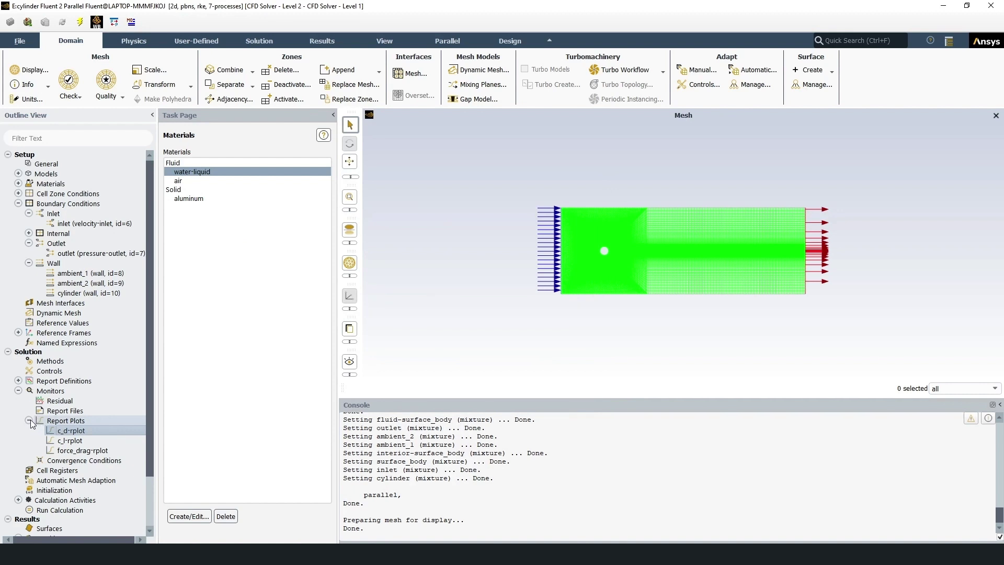
{"action": "left_click", "coordinate": [30, 421]}
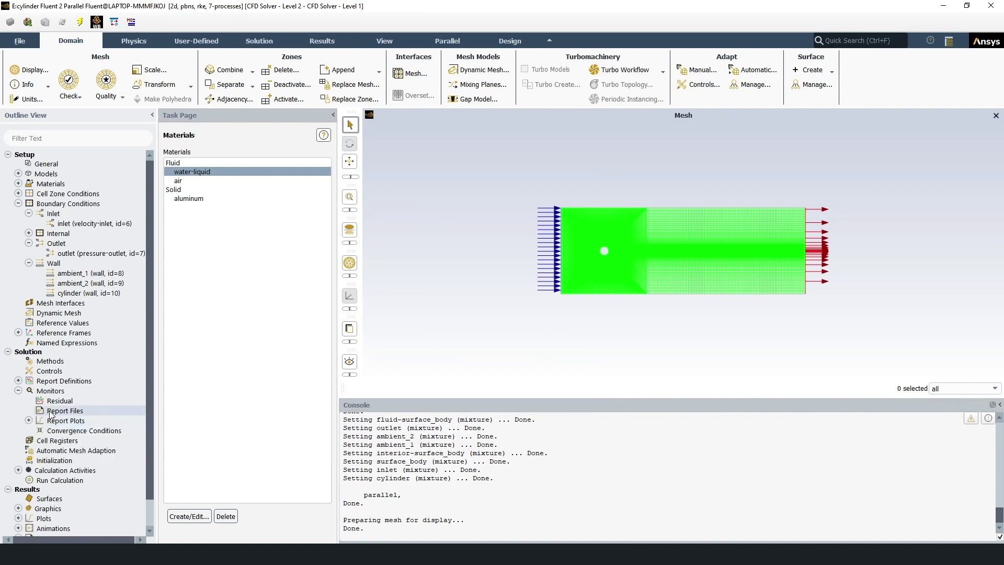
{"action": "scroll", "coordinate": [51, 414], "scroll_direction": "down", "scroll_amount": 1}
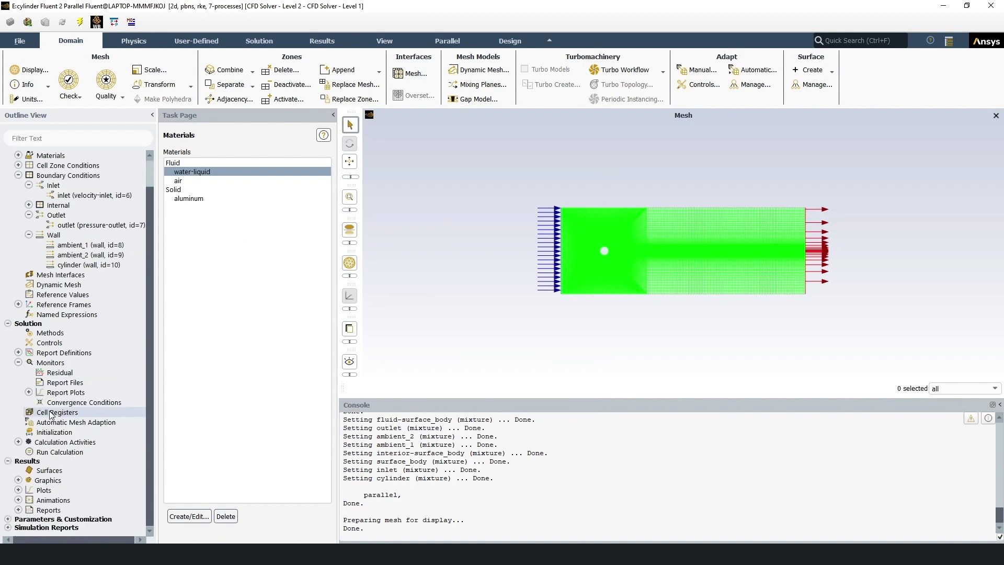
- Keep the Coupled scheme and view relaxation factors of 0.5 pressure/momentum and 0.75 turbulence
{"action": "left_click", "coordinate": [67, 334]}
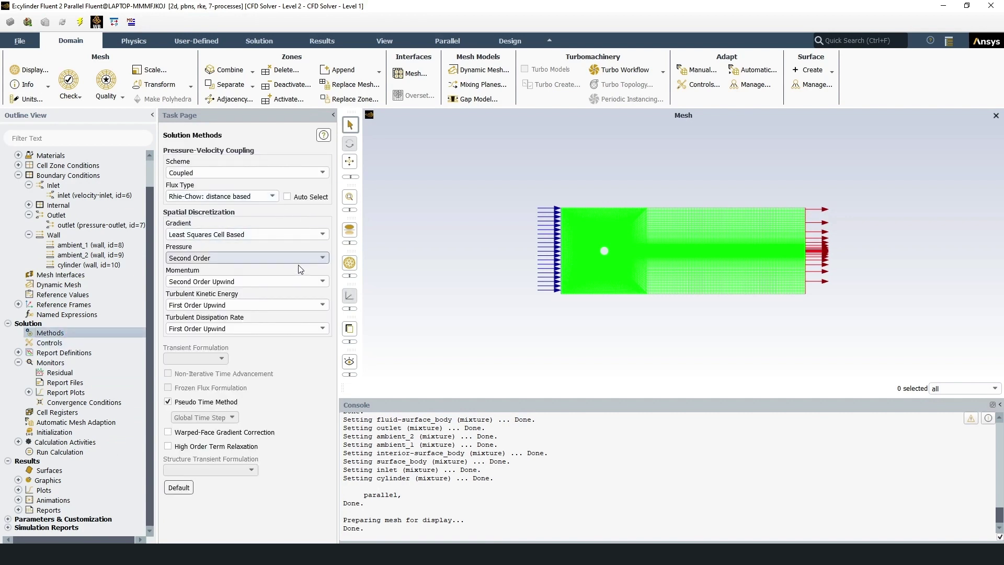
{"action": "left_click", "coordinate": [199, 172]}
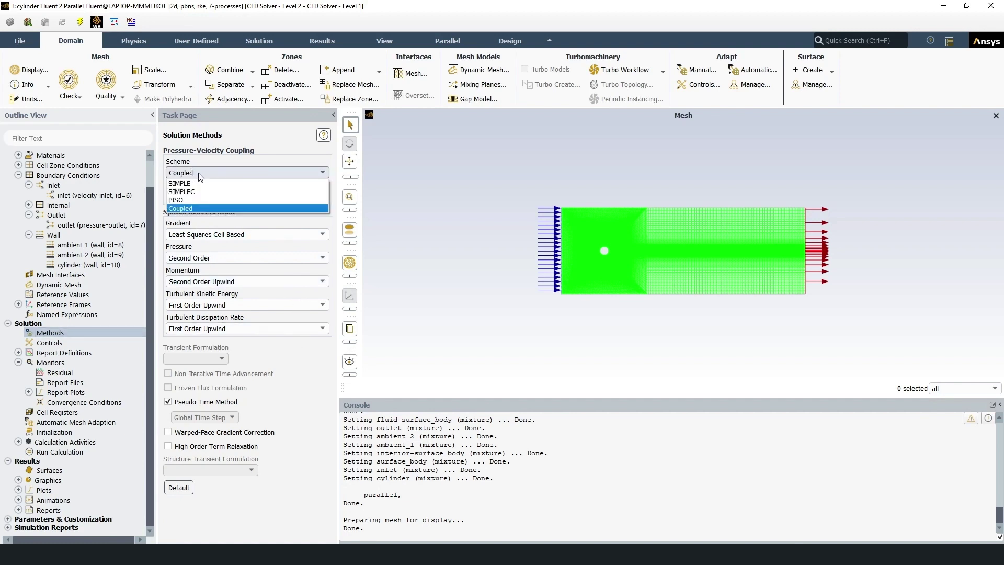
{"action": "left_click", "coordinate": [199, 173]}
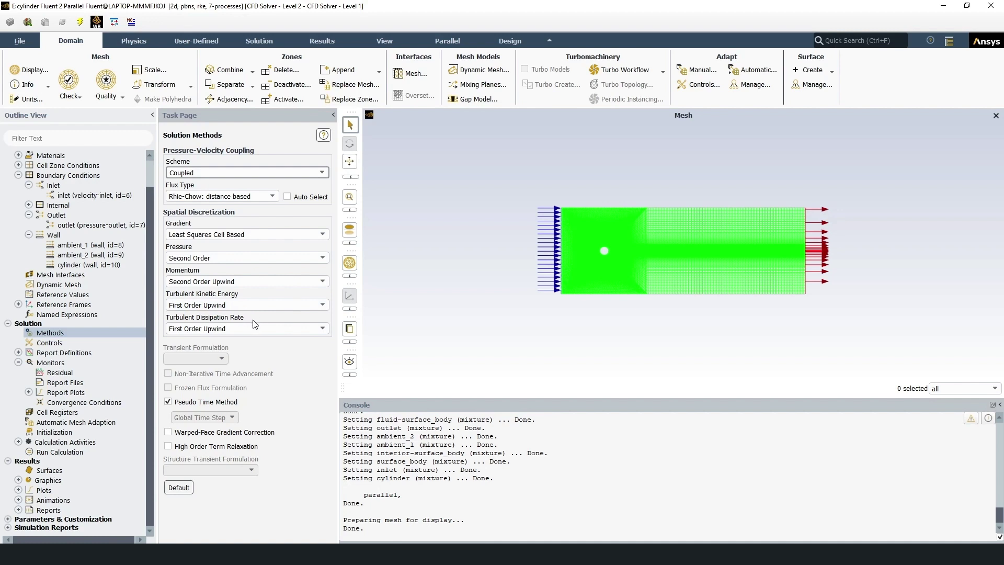
{"action": "left_click", "coordinate": [50, 343]}
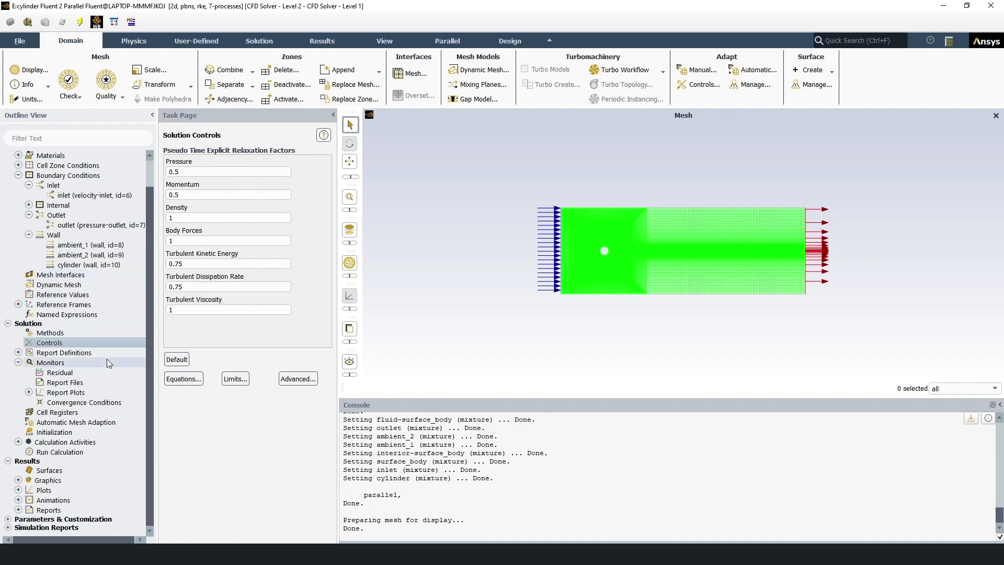
- Confirm Hybrid Initialization as the initialization method, then bring up the Results overview
{"action": "left_click", "coordinate": [87, 432]}
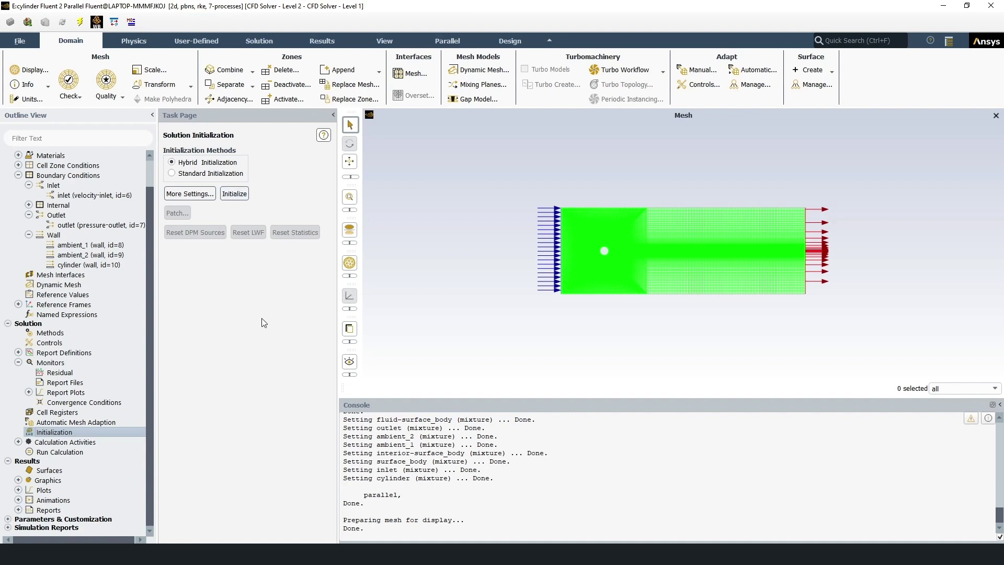
{"action": "double_click", "coordinate": [71, 461]}
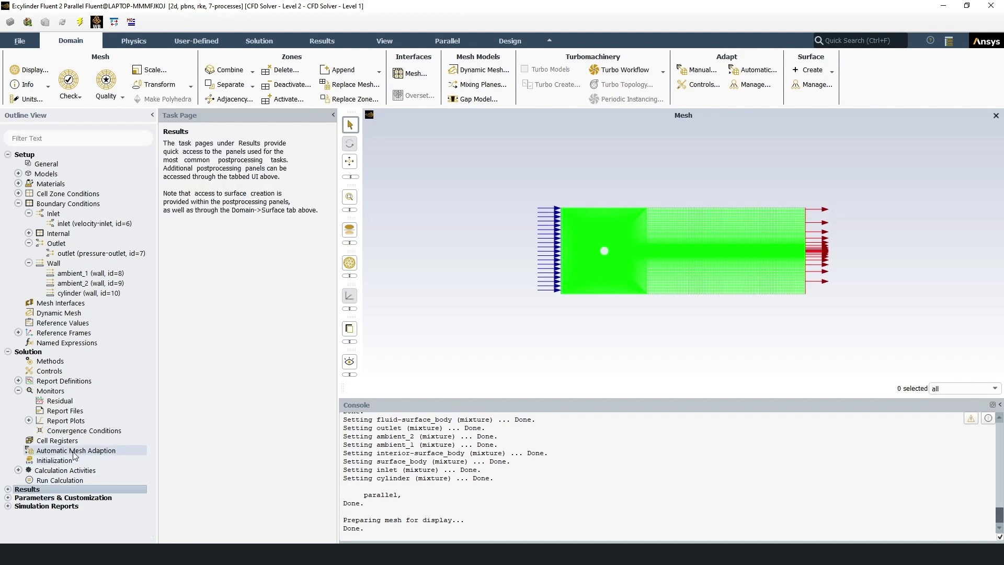
- Check the Run Calculation iteration count of 350
{"action": "left_click", "coordinate": [68, 481]}
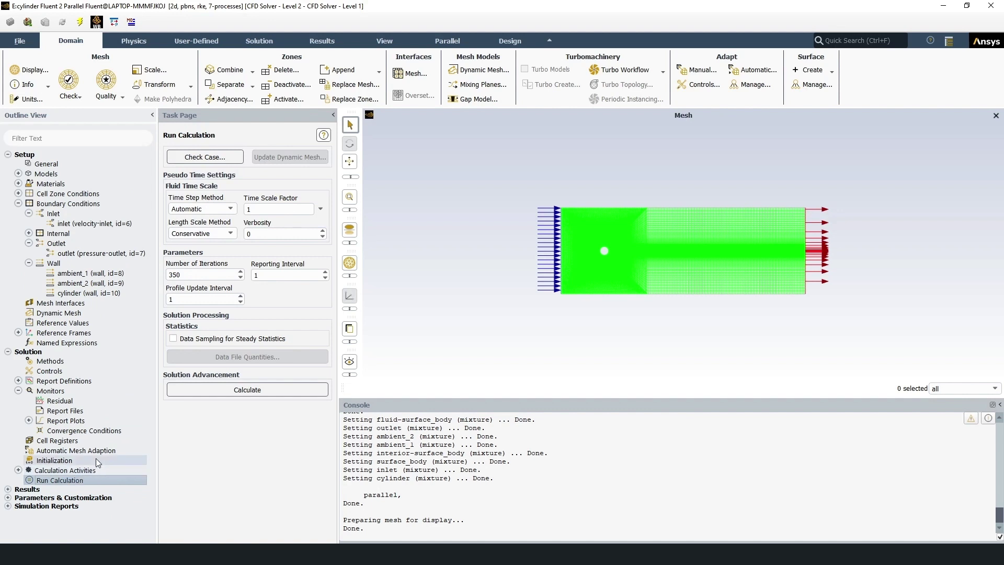
{"action": "left_click", "coordinate": [186, 273]}
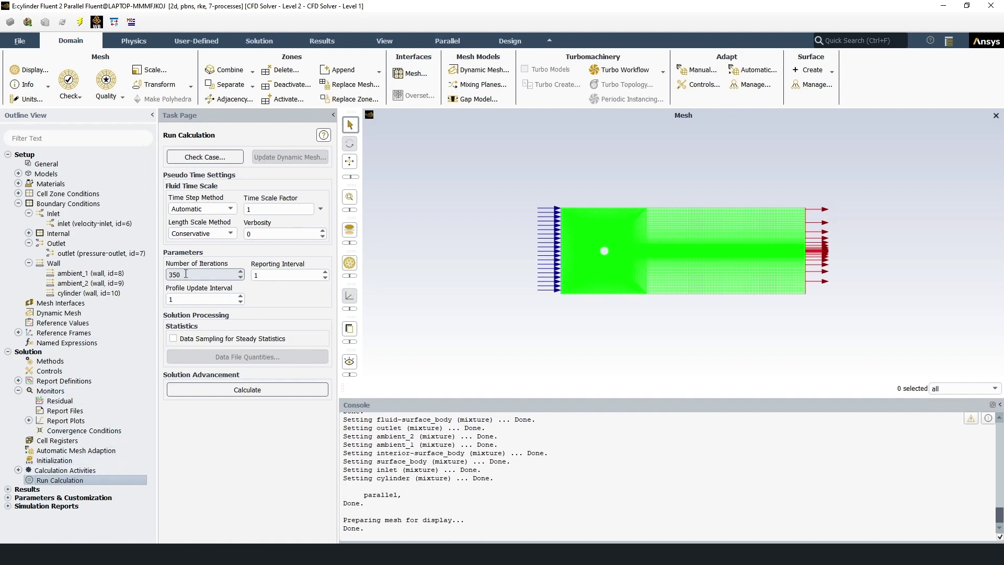
{"action": "left_click", "coordinate": [185, 274]}
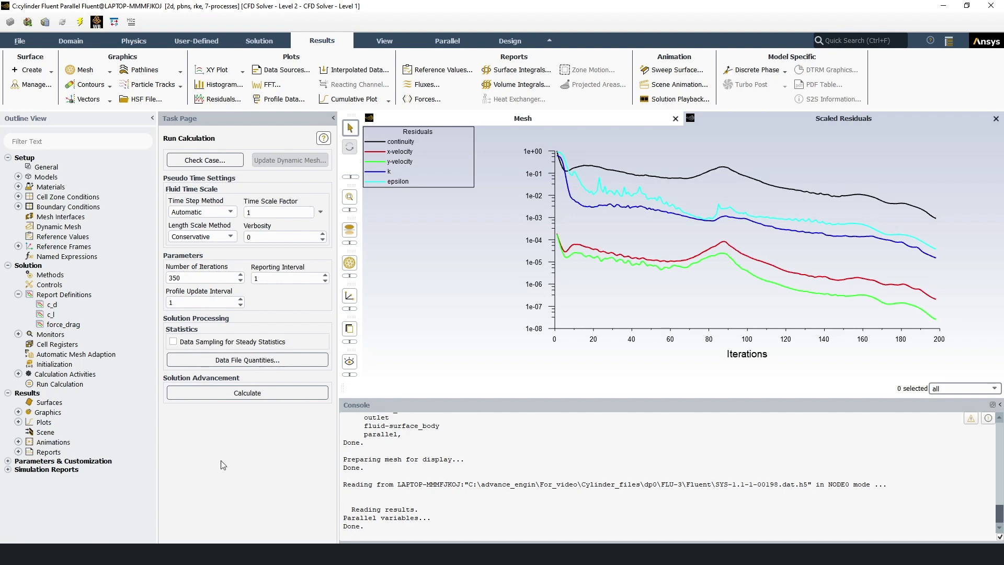
- Compute the c_d drag report on the cylinder and highlight the resulting 0.31261772
{"action": "left_click", "coordinate": [80, 296]}
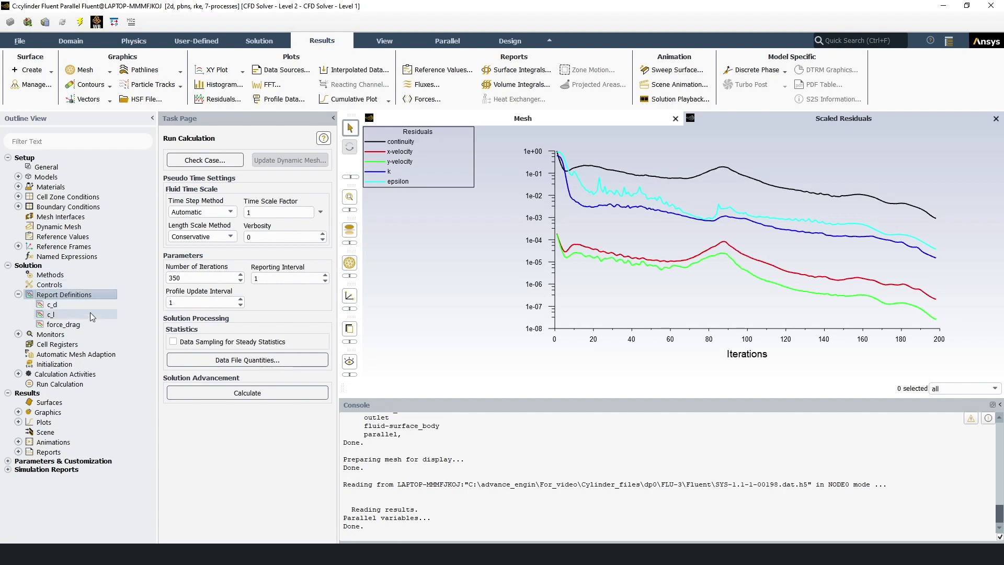
{"action": "double_click", "coordinate": [60, 306]}
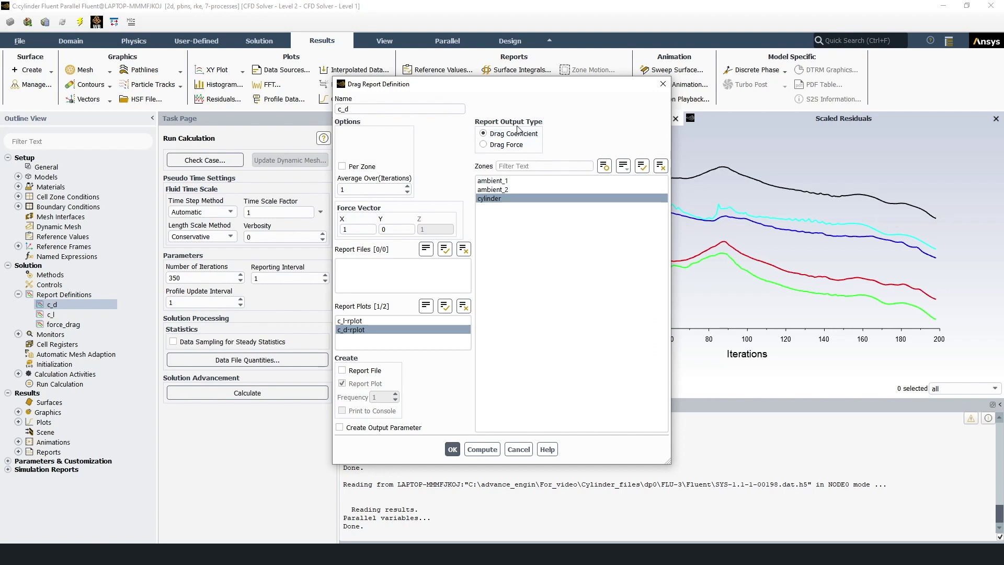
{"action": "left_click", "coordinate": [488, 450]}
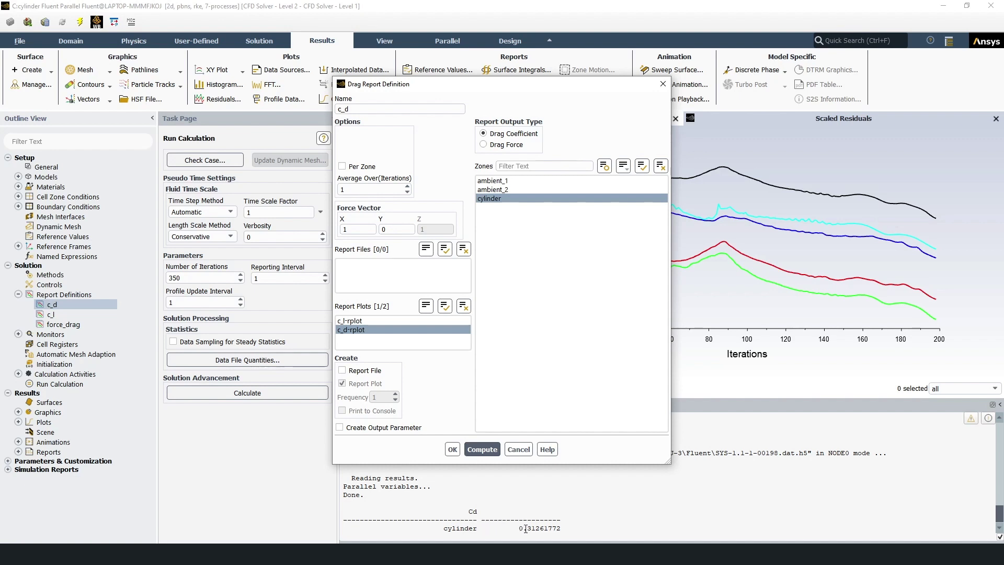
{"action": "left_click_drag", "start_coordinate": [511, 528], "coordinate": [592, 531]}
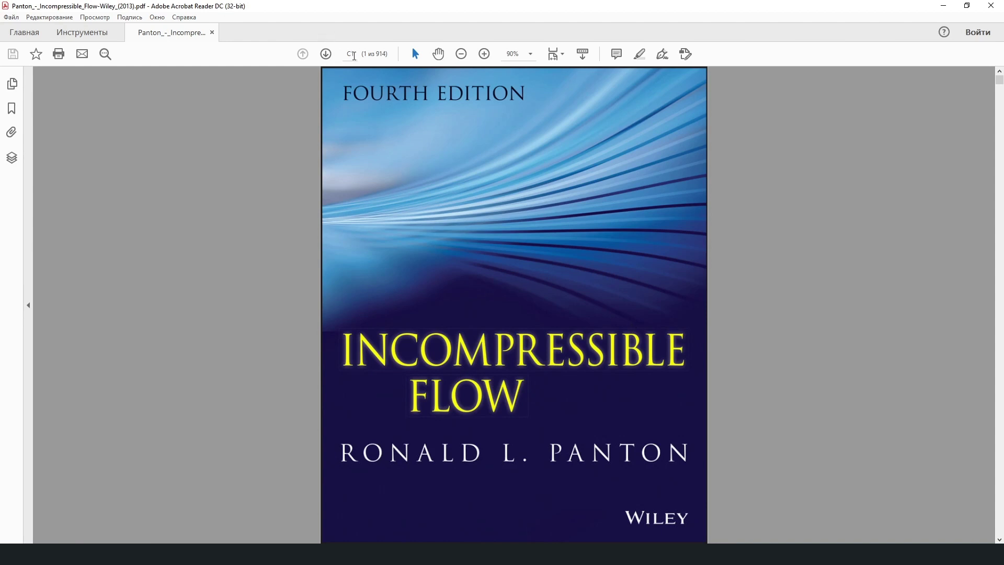
- Jump to textbook page 351 and zoom into Figure 14.15's cylinder drag curve
{"action": "left_click", "coordinate": [351, 54]}
{"action": "type", "text": "351"}
{"action": "key", "text": "Return"}
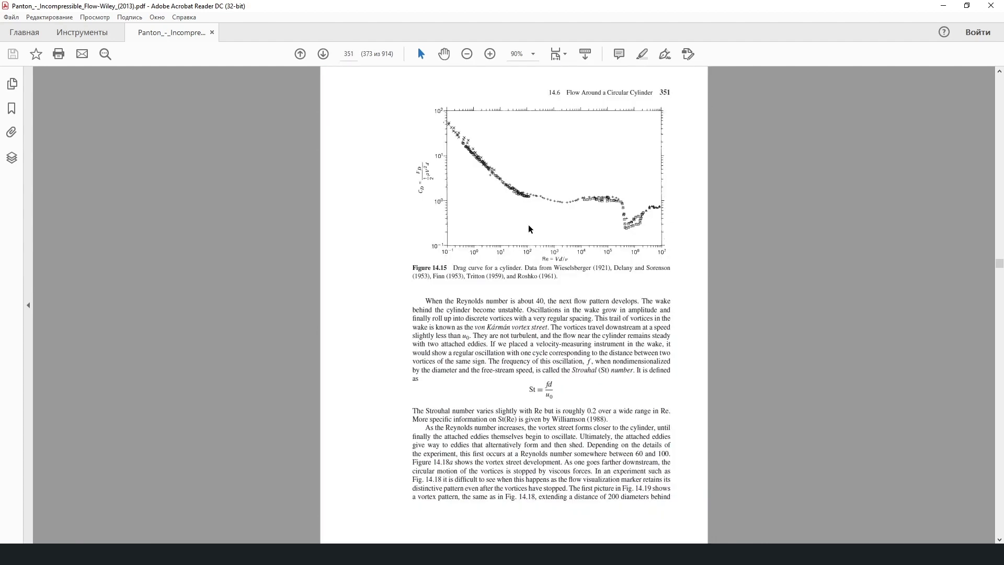
{"action": "scroll", "coordinate": [576, 186], "scroll_direction": "up", "scroll_amount": 3}
{"action": "scroll", "coordinate": [644, 287], "scroll_direction": "up", "scroll_amount": 1}
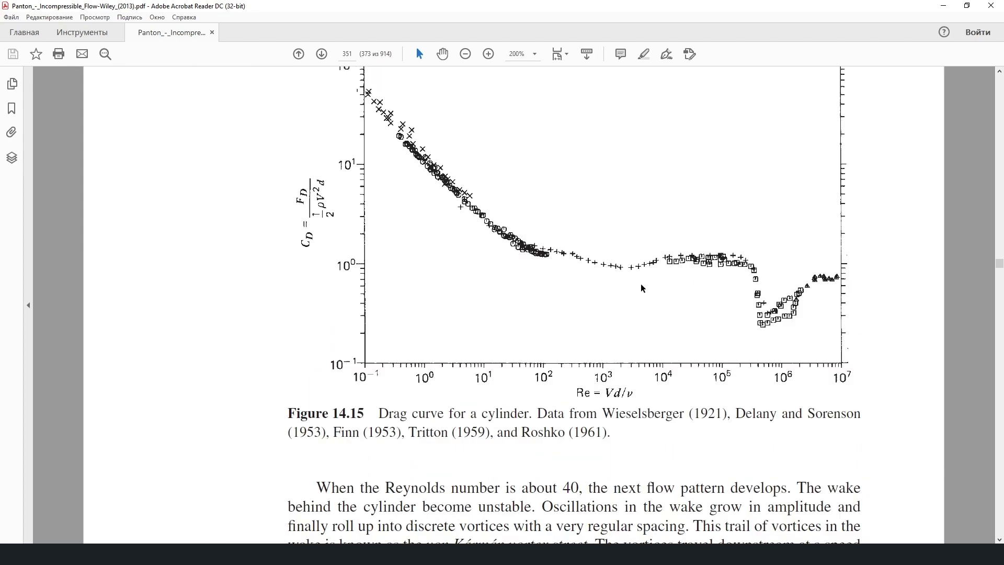
{"action": "scroll", "coordinate": [640, 290], "scroll_direction": "up", "scroll_amount": 1}
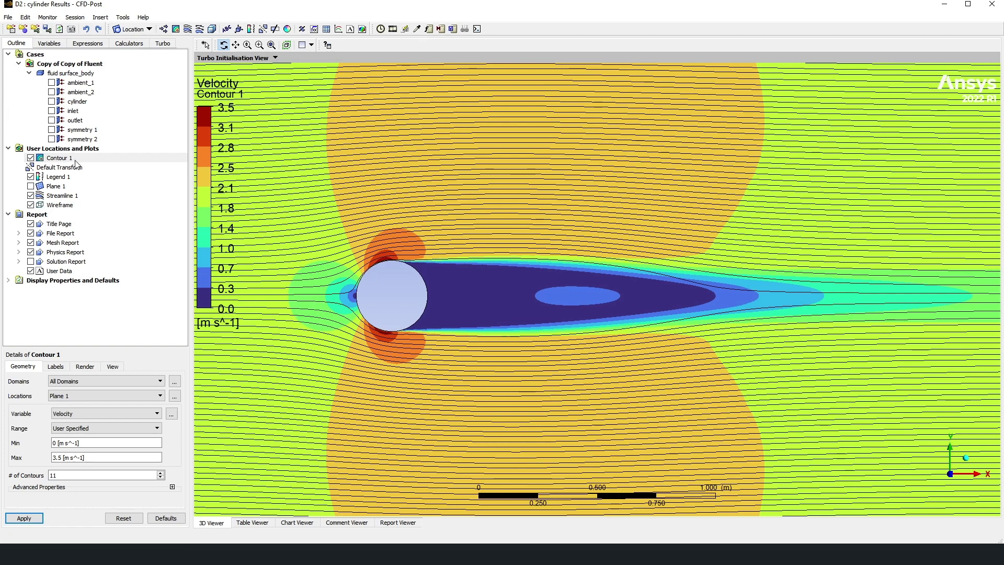
- Hide Streamline 1 over the velocity contour and show it again
{"action": "left_click", "coordinate": [76, 161]}
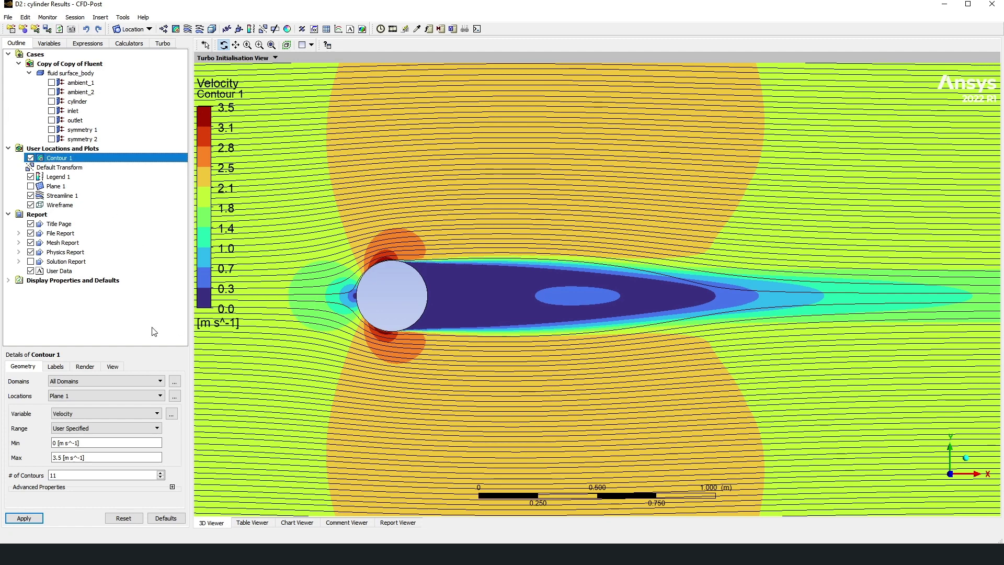
{"action": "left_click", "coordinate": [63, 196]}
{"action": "left_click", "coordinate": [30, 196]}
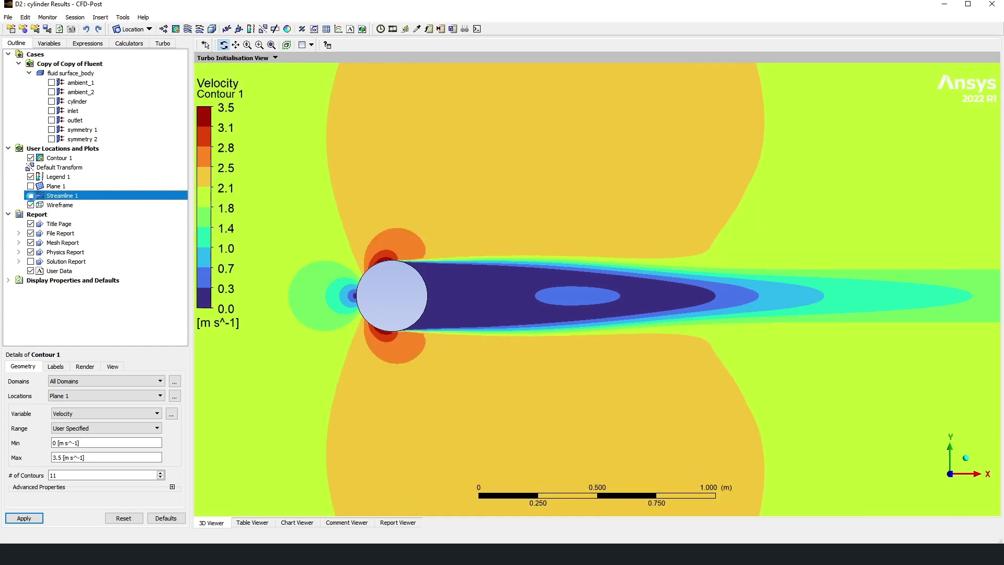
{"action": "left_click", "coordinate": [30, 196]}
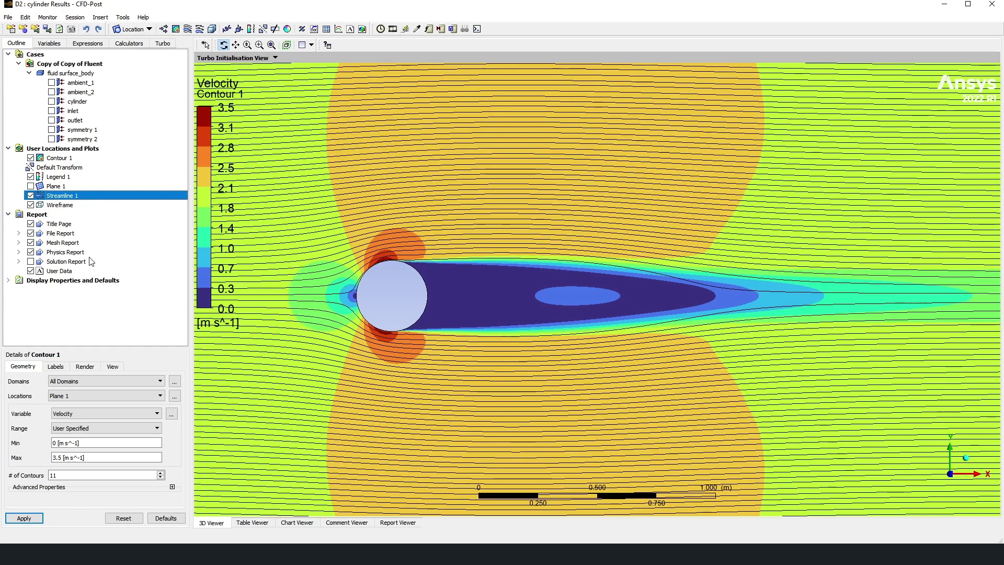
- Show Contour 1's advanced properties: 11 levels, 0–3.5 m/s, BGR Modern colour map
{"action": "left_click", "coordinate": [66, 158]}
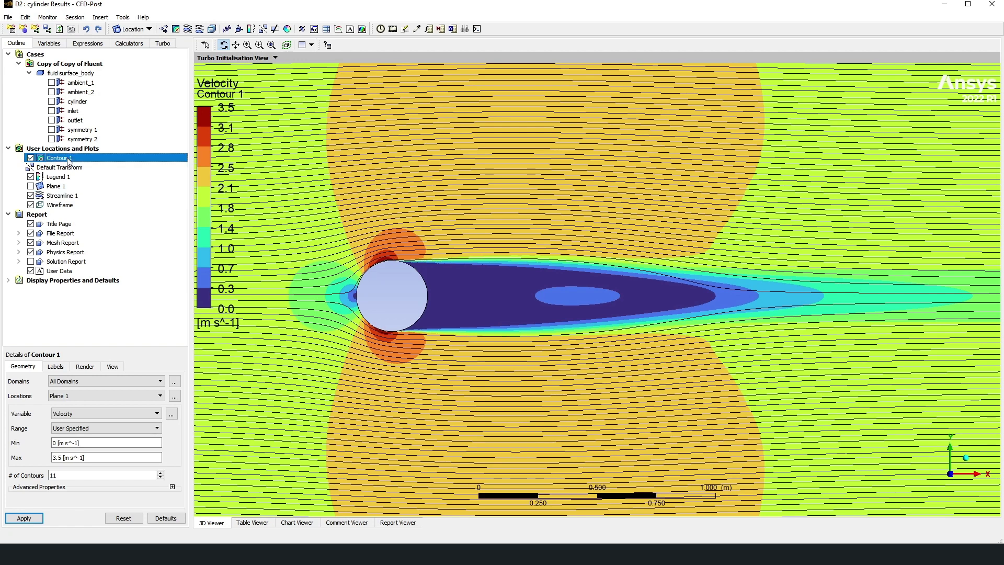
{"action": "left_click", "coordinate": [172, 487]}
{"action": "scroll", "coordinate": [173, 475], "scroll_direction": "down", "scroll_amount": 2}
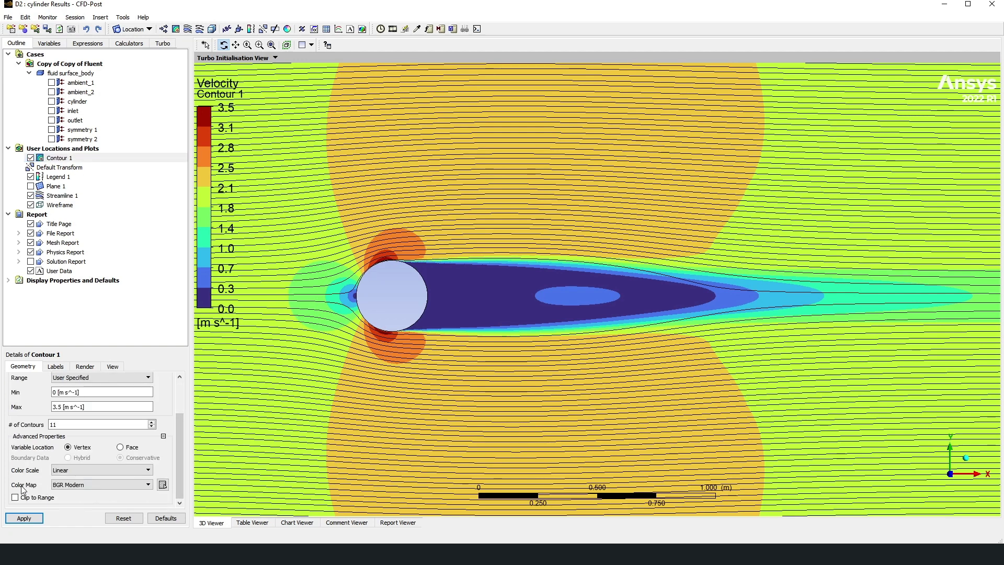